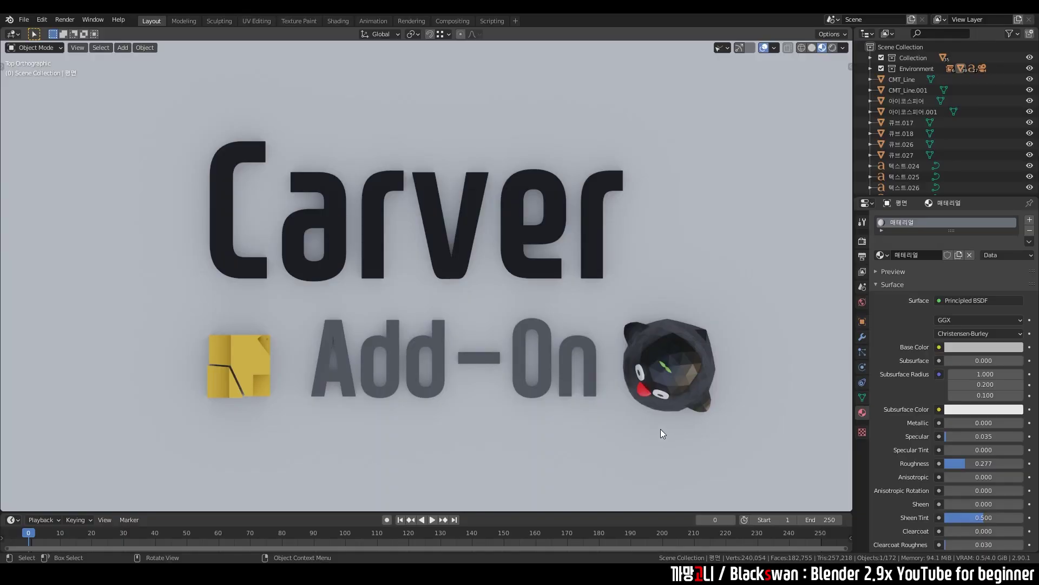
# Frame the yellow cracked cube and orbit around it and the Add-On lettering
pyautogui.press('ctrl')
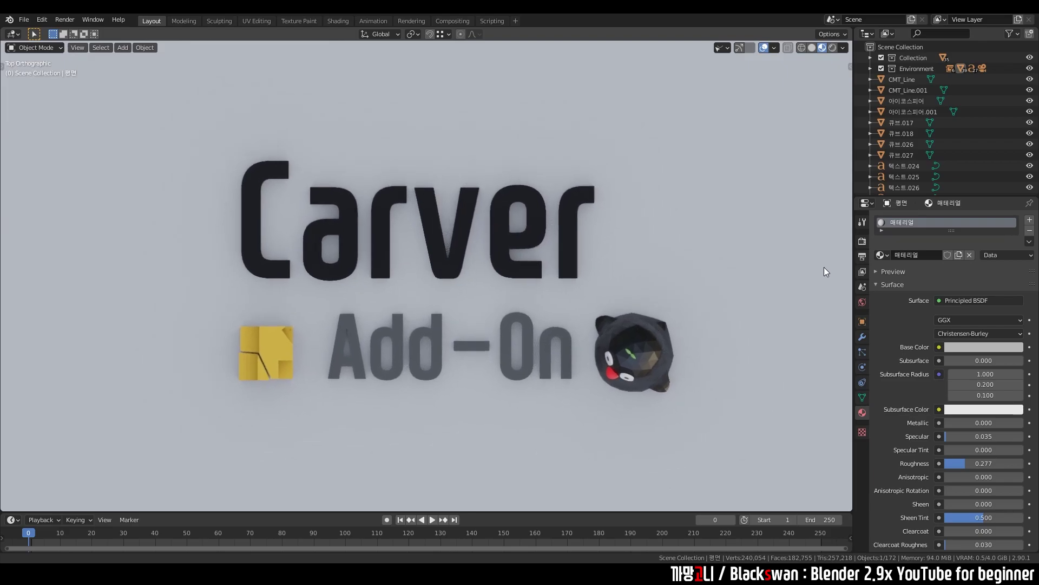
pyautogui.moveTo(829, 344); pyautogui.dragTo(838, 415, button='middle')
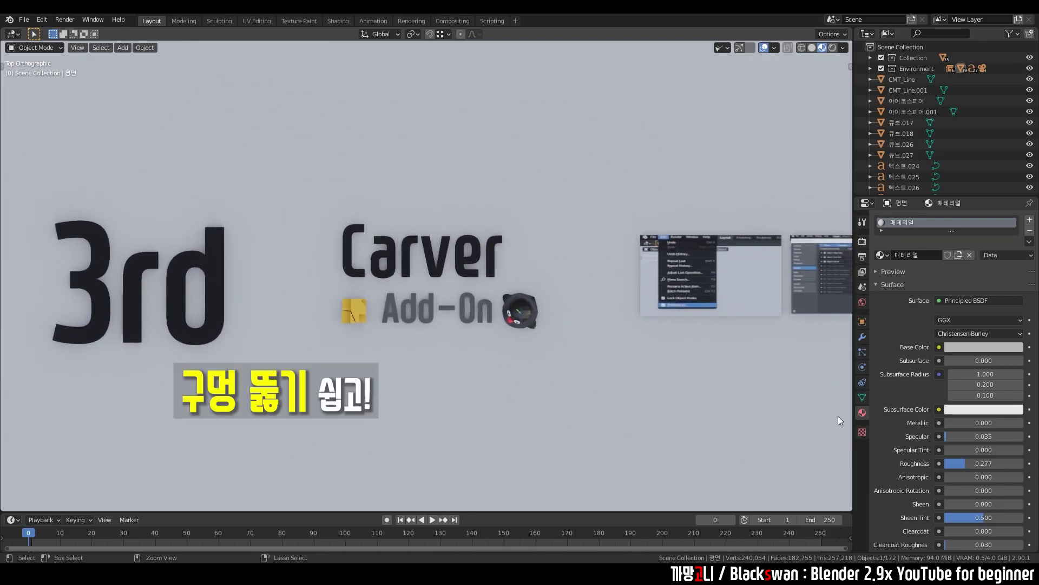
pyautogui.moveTo(534, 455); pyautogui.dragTo(358, 123, button='middle')
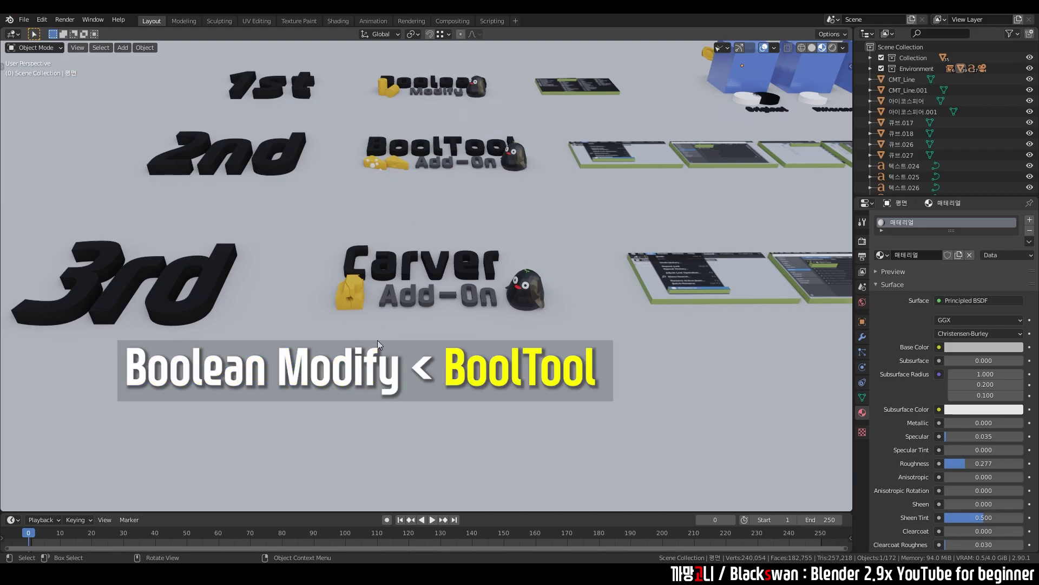
pyautogui.click(347, 289)
pyautogui.press('KP_Decimal')
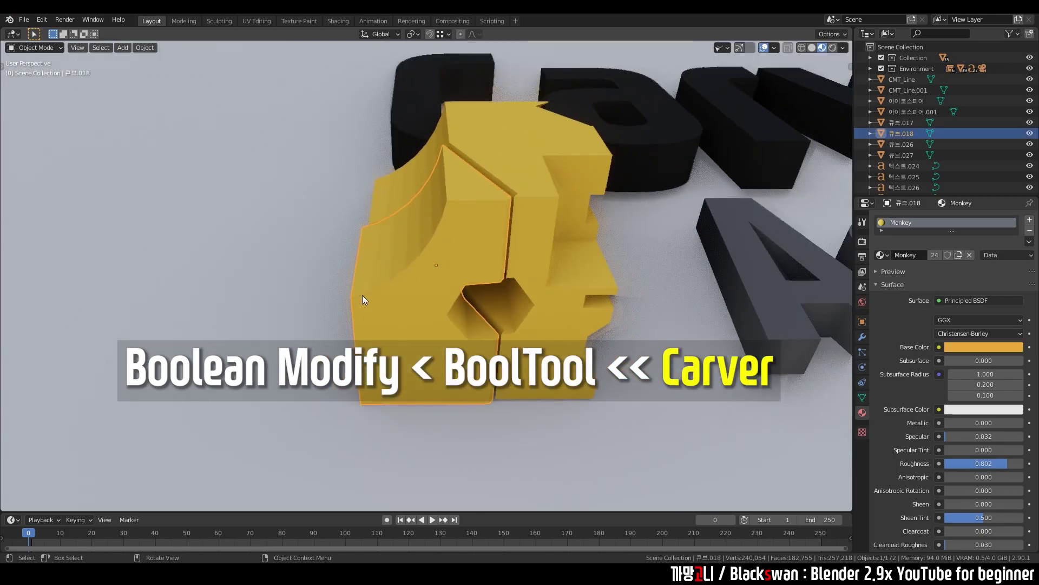
pyautogui.scroll(-5, 362, 295)
pyautogui.moveTo(467, 264)
pyautogui.mouseDown(button='middle')
pyautogui.moveTo(470, 337)
pyautogui.moveTo(528, 344)
pyautogui.moveTo(510, 325)
pyautogui.moveTo(565, 348)
pyautogui.mouseUp(button='middle')
# From the top view, carve two rectangular Carver notches into the yellow cube's side and top
pyautogui.click(503, 222)
pyautogui.press('KP_7')
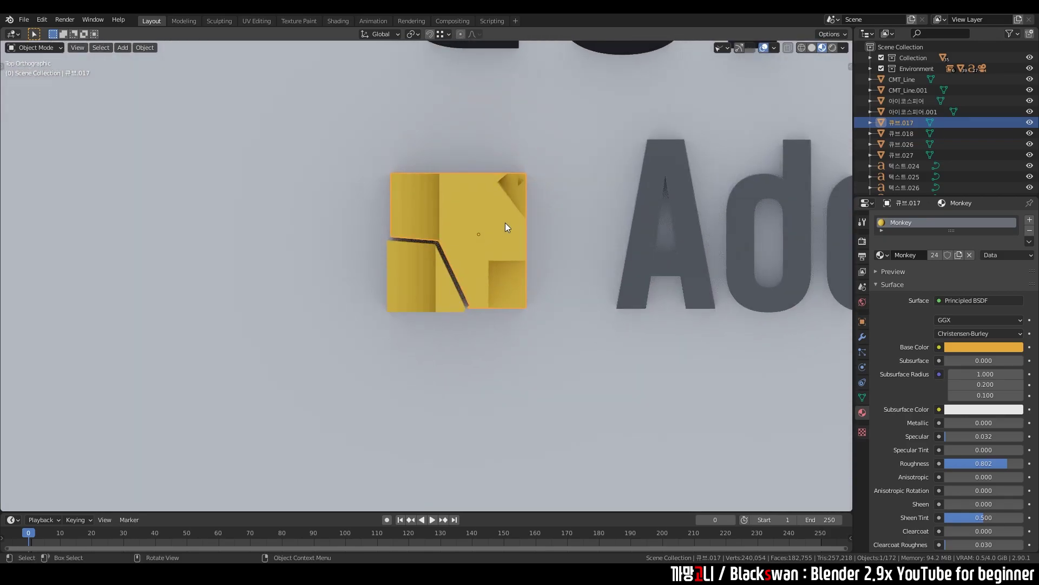
pyautogui.hotkey('ctrl', 'shift', 'x')
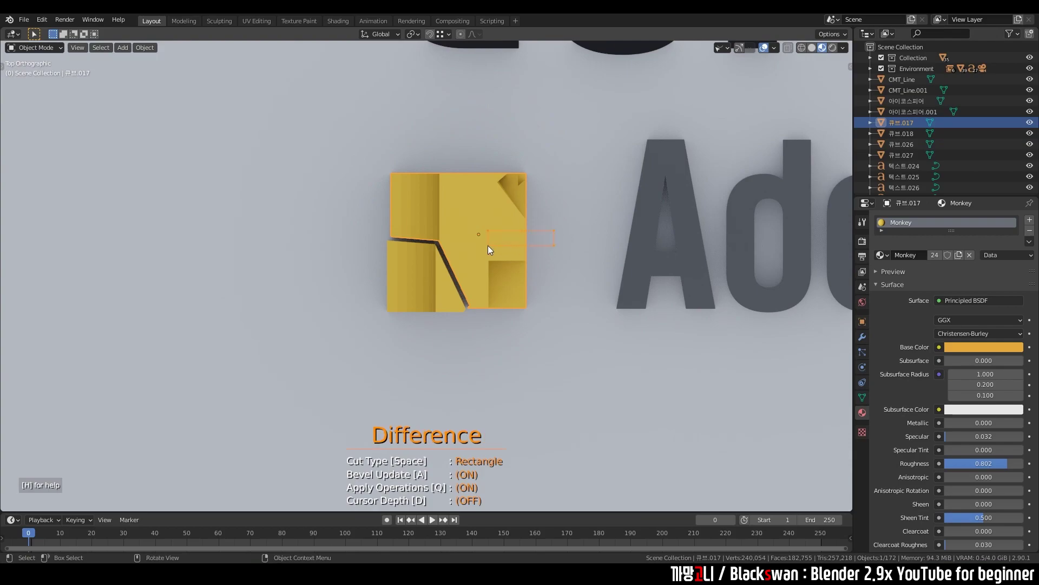
pyautogui.moveTo(488, 245); pyautogui.dragTo(488, 214)
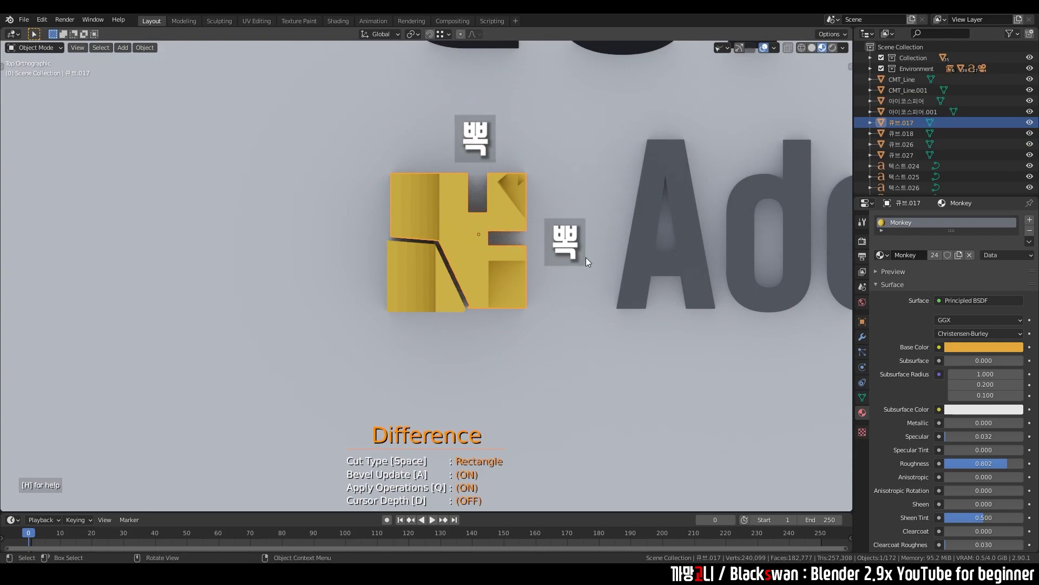
pyautogui.moveTo(573, 260)
pyautogui.mouseDown(button='middle')
pyautogui.moveTo(511, 218)
pyautogui.moveTo(471, 222)
pyautogui.mouseUp(button='middle')
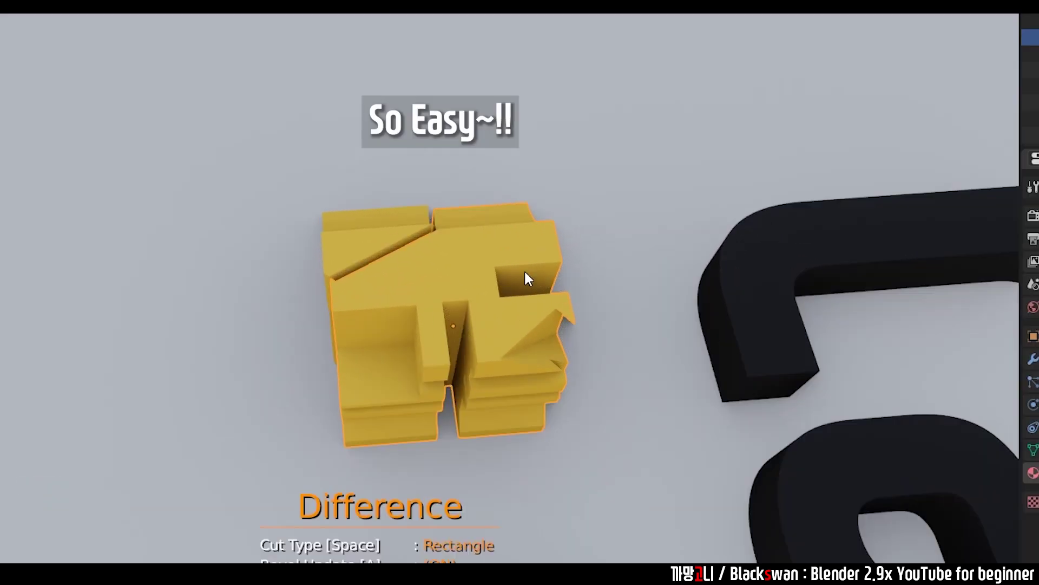
pyautogui.moveTo(526, 272); pyautogui.dragTo(542, 331, button='middle')
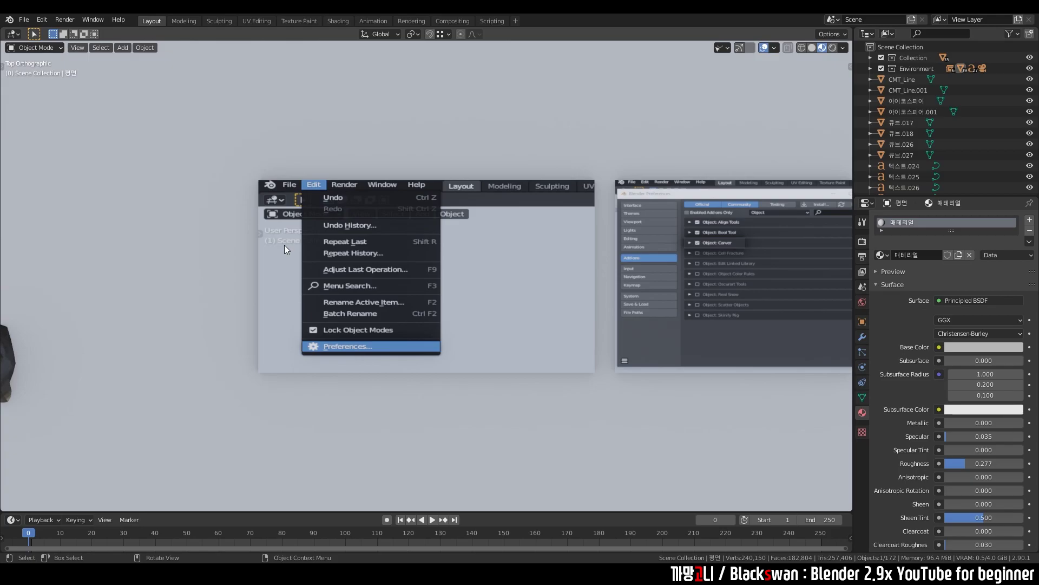
# Filter the Preferences add-ons to the Object category, tick Object: Carver, and close the window
pyautogui.click(43, 20)
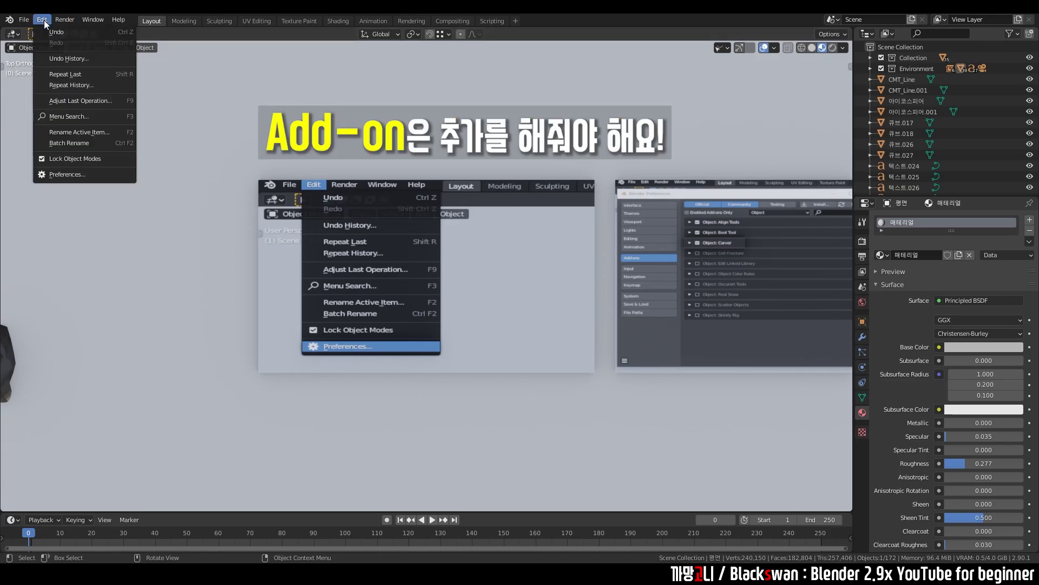
pyautogui.click(65, 175)
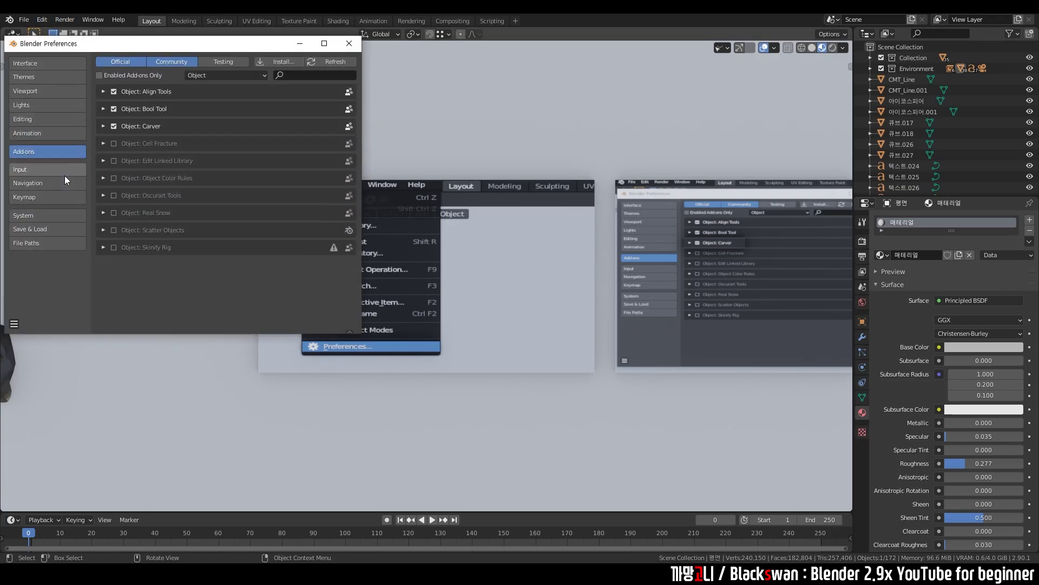
pyautogui.moveTo(257, 43); pyautogui.dragTo(469, 118)
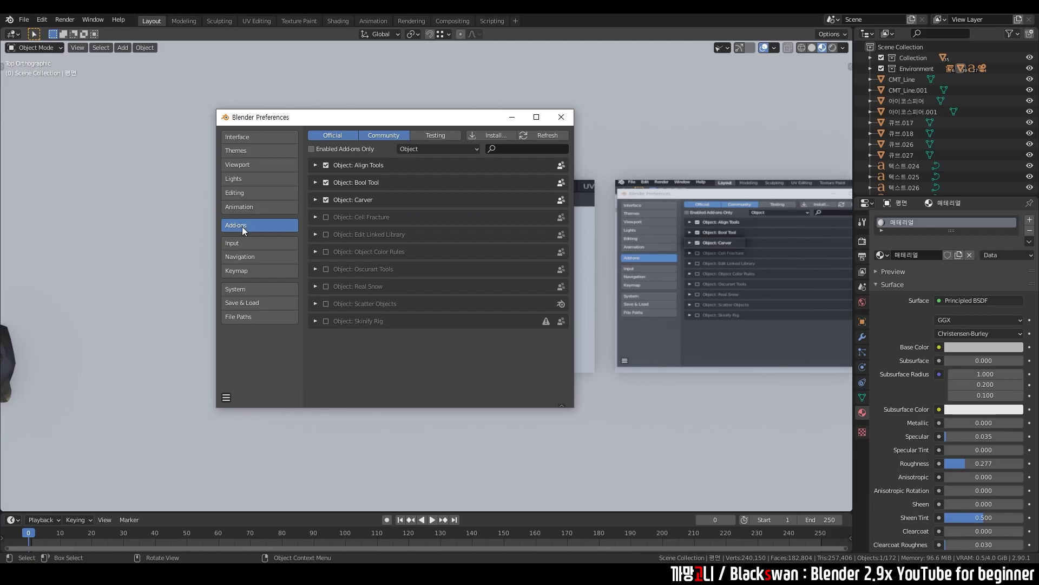
pyautogui.click(426, 150)
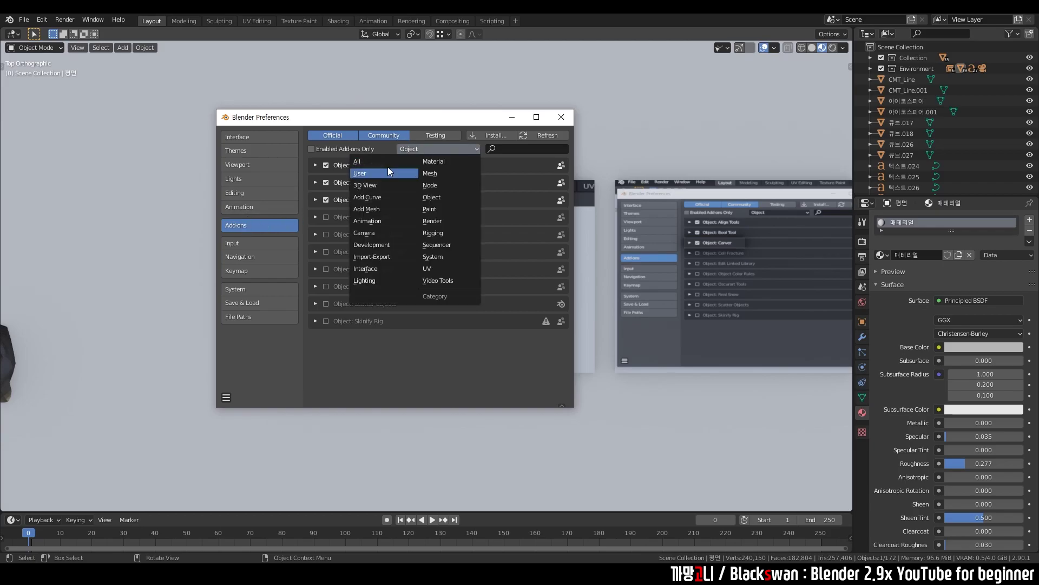
pyautogui.click(381, 167)
pyautogui.click(418, 149)
pyautogui.click(397, 159)
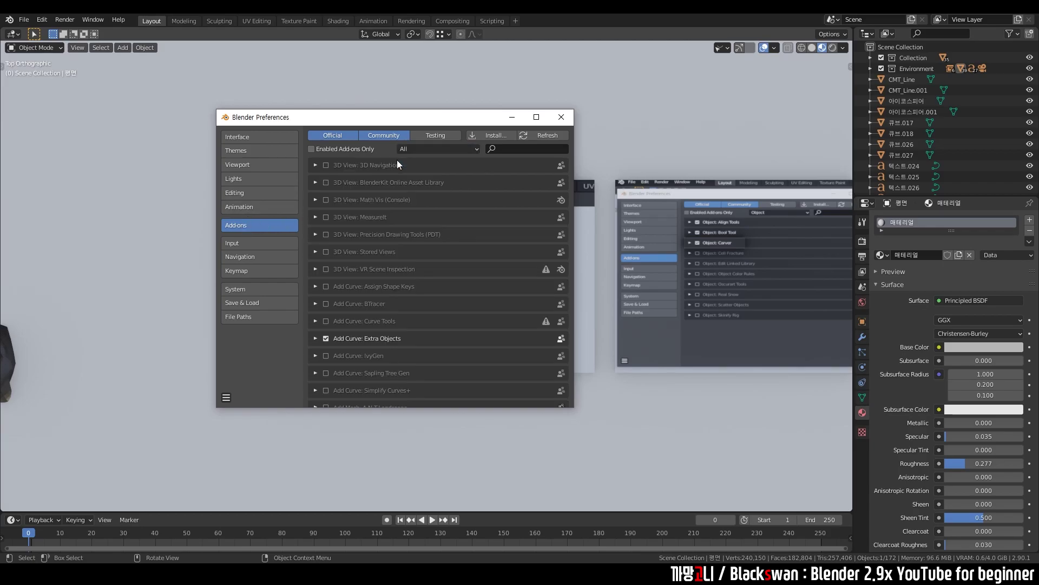
pyautogui.click(431, 149)
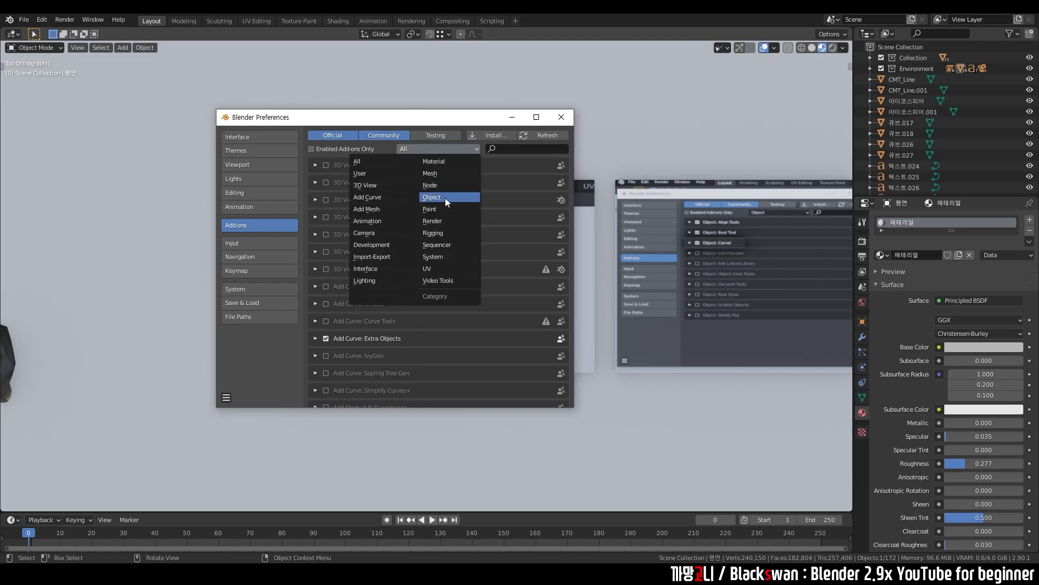
pyautogui.click(445, 197)
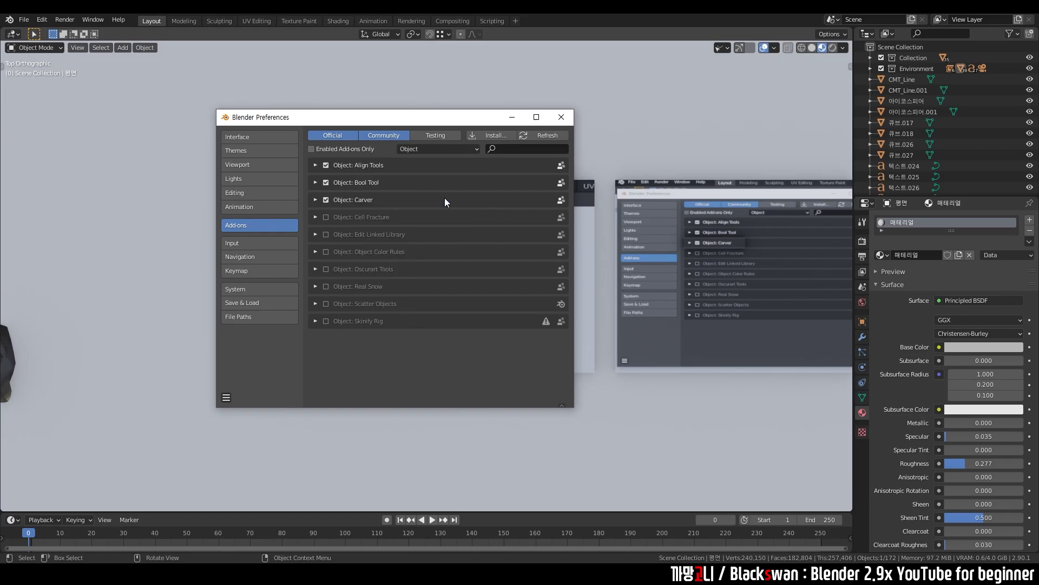
pyautogui.click(327, 200)
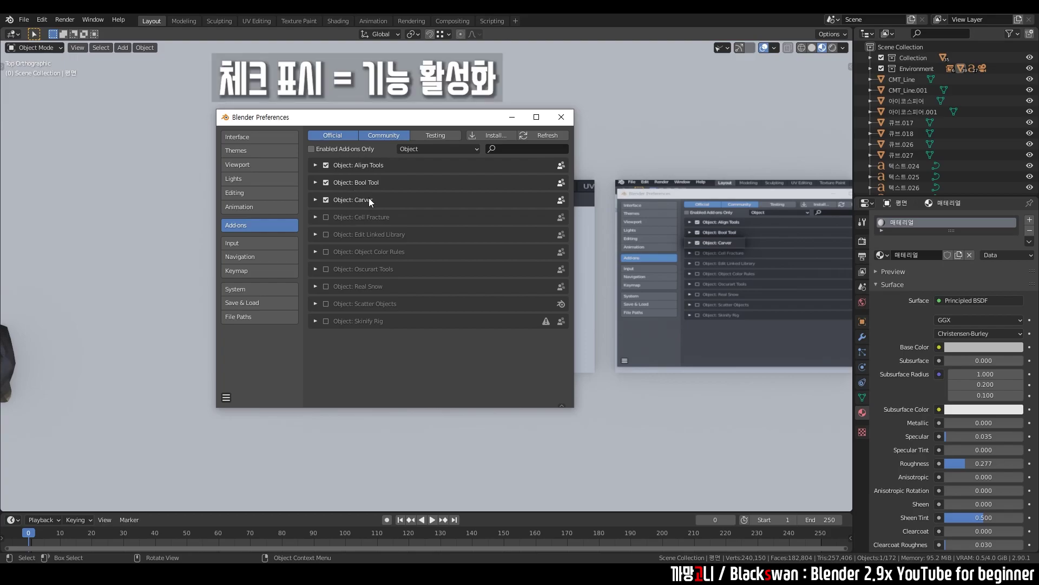
pyautogui.click(563, 118)
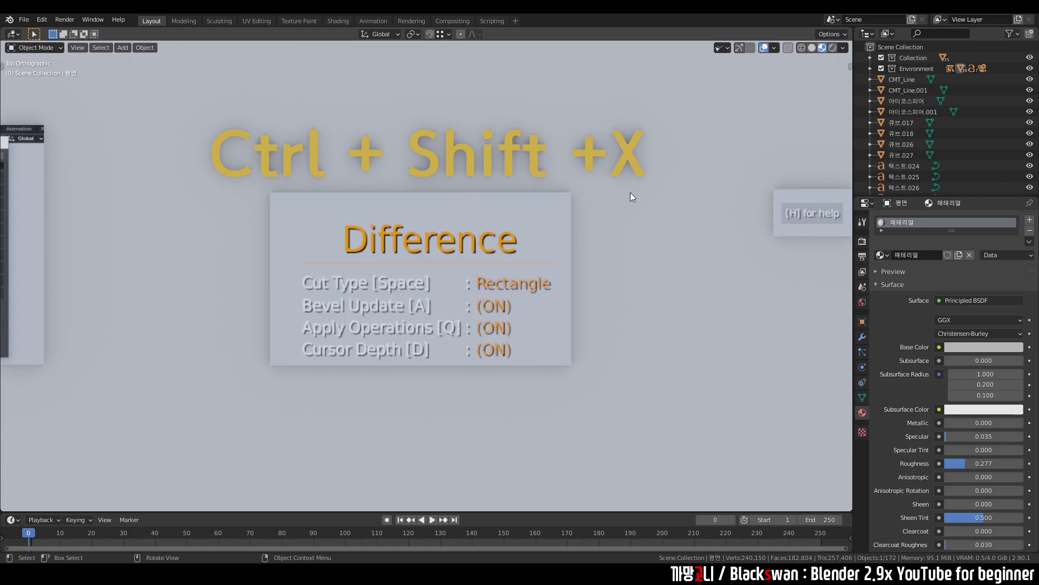
# Cut a rectangular notch into the Difference panel's side, then a Line-type cut through its bottom
pyautogui.click(551, 262)
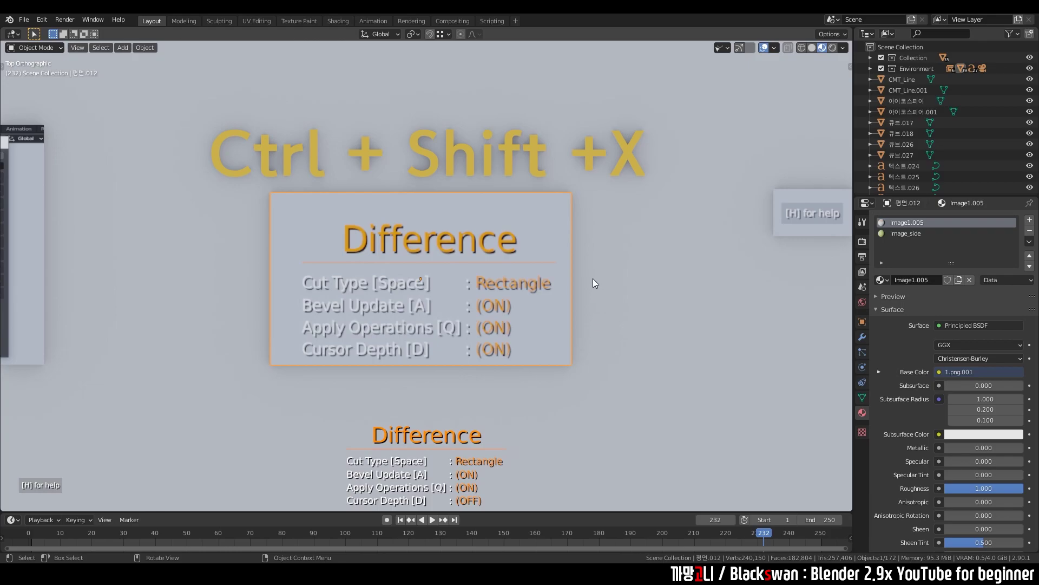
pyautogui.moveTo(537, 303); pyautogui.dragTo(515, 325)
pyautogui.moveTo(548, 362)
pyautogui.mouseDown(button='middle')
pyautogui.moveTo(521, 339)
pyautogui.moveTo(514, 297)
pyautogui.moveTo(528, 286)
pyautogui.mouseUp(button='middle')
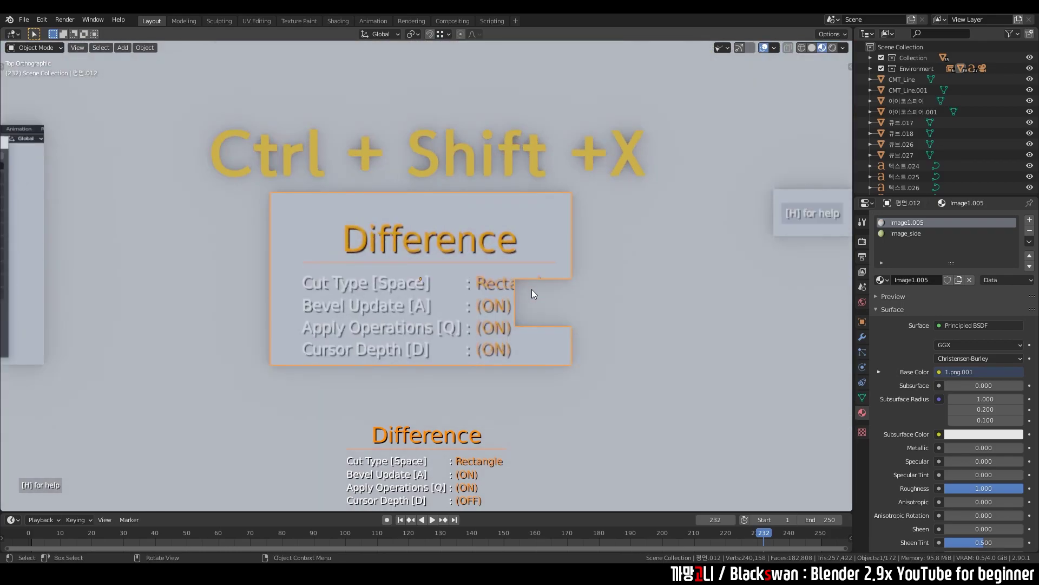
pyautogui.press('space')
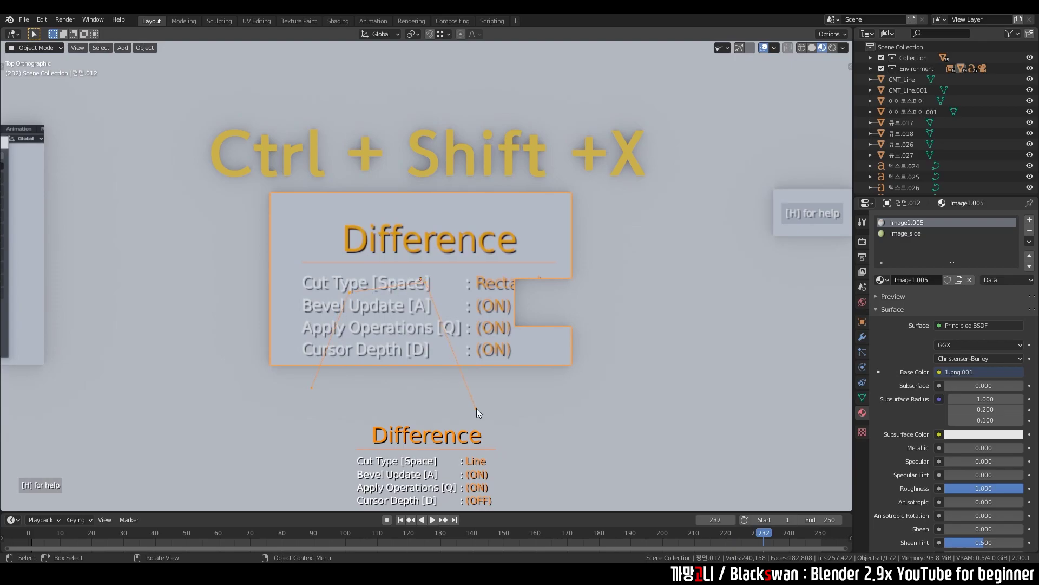
pyautogui.click(476, 409)
pyautogui.moveTo(468, 381)
pyautogui.mouseDown(button='middle')
pyautogui.moveTo(516, 308)
pyautogui.moveTo(465, 310)
pyautogui.moveTo(495, 338)
pyautogui.mouseUp(button='middle')
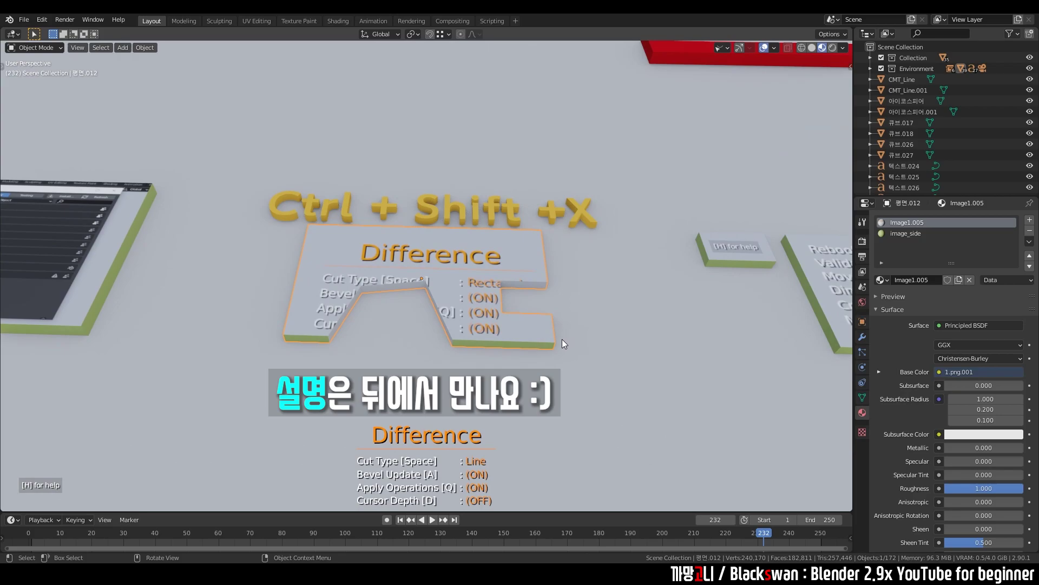
# Select the shortcut list panel and view it straight from the top
pyautogui.moveTo(561, 344)
pyautogui.mouseDown(button='middle')
pyautogui.moveTo(589, 354)
pyautogui.moveTo(652, 330)
pyautogui.moveTo(482, 372)
pyautogui.moveTo(607, 344)
pyautogui.moveTo(410, 360)
pyautogui.moveTo(455, 300)
pyautogui.mouseUp(button='middle')
pyautogui.click(697, 345)
pyautogui.click(455, 300)
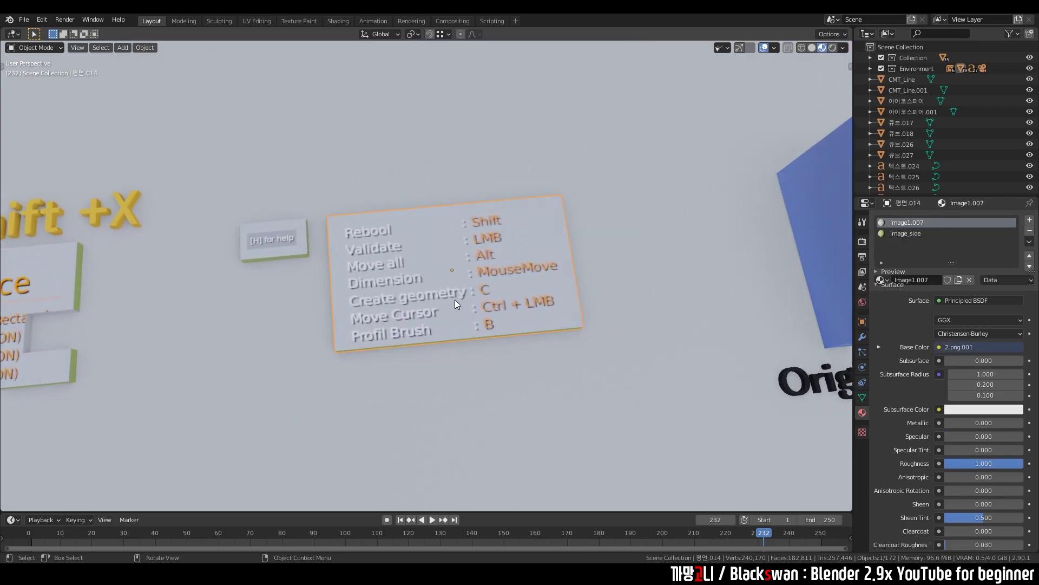
pyautogui.press('KP_7')
pyautogui.scroll(2, 500, 335)
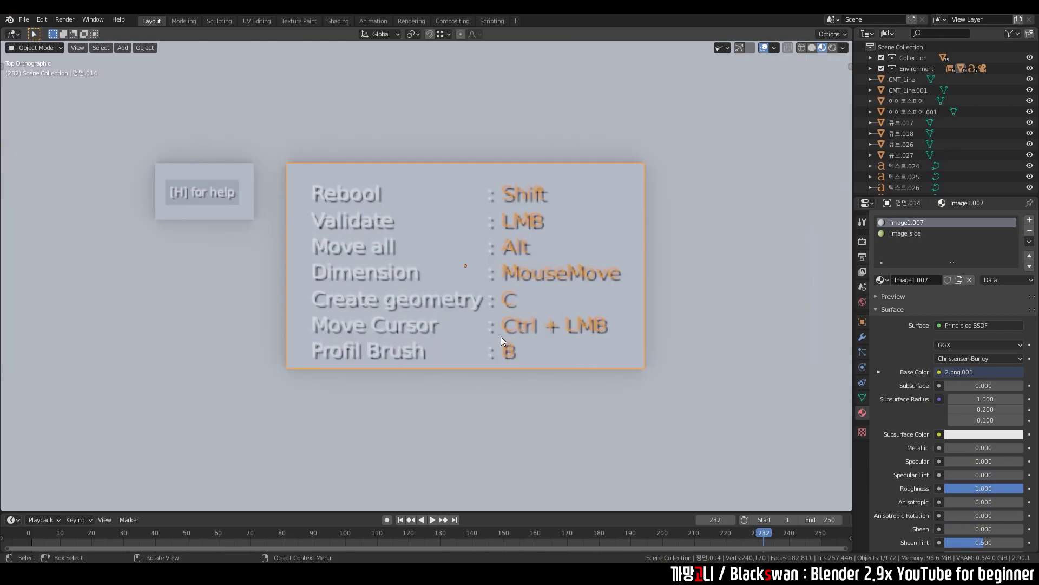
pyautogui.click(709, 366)
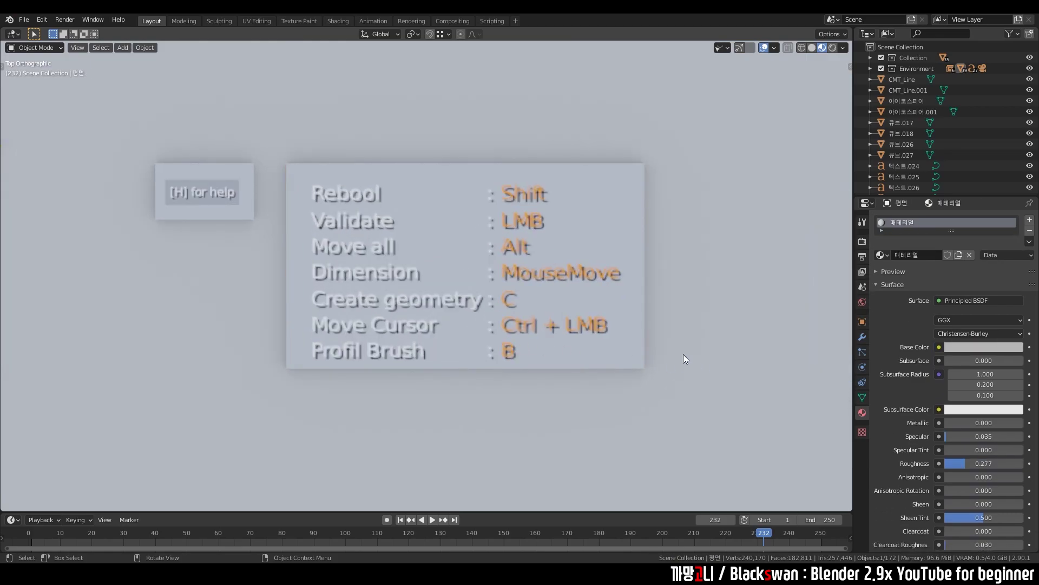
pyautogui.click(522, 301)
# Show and hide Carver's shortcut help list, then pan to the three blue comparison squares
pyautogui.hotkey('ctrl', 'shift', 'x')
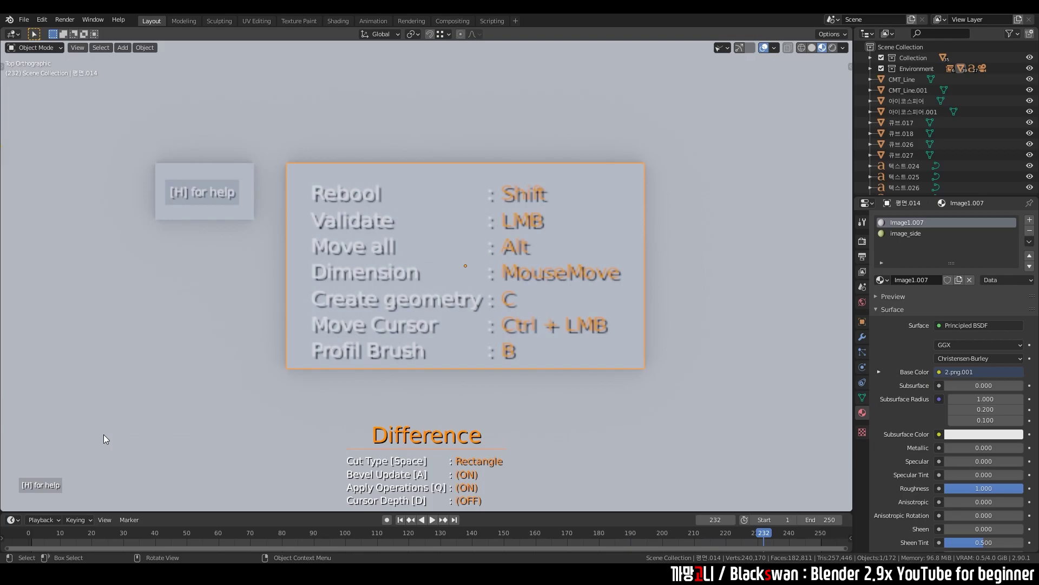
pyautogui.press('h')
pyautogui.press('h')
pyautogui.press('h')
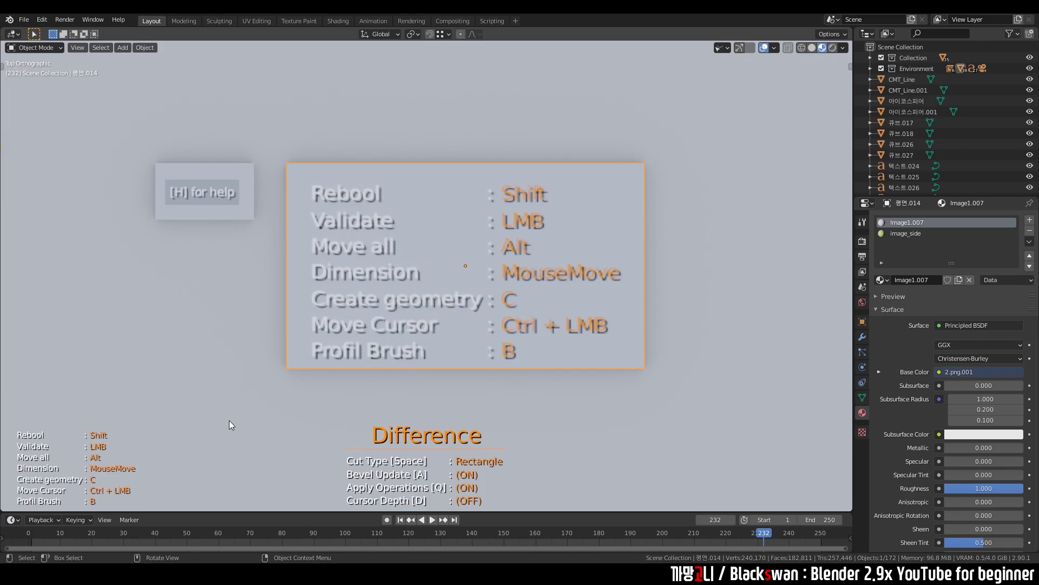
pyautogui.press('h')
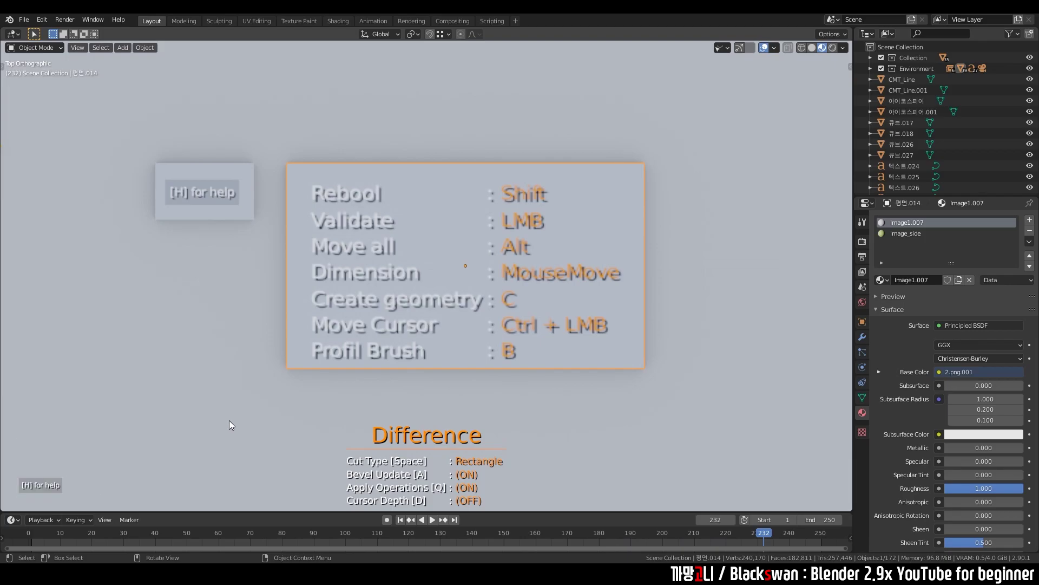
pyautogui.scroll(-5, 674, 376)
pyautogui.moveTo(674, 376)
pyautogui.keyDown('shift'); pyautogui.mouseDown(button='middle')
pyautogui.moveTo(388, 344)
pyautogui.moveTo(401, 338)
pyautogui.moveTo(475, 351)
pyautogui.mouseUp(button='middle'); pyautogui.keyUp('shift')
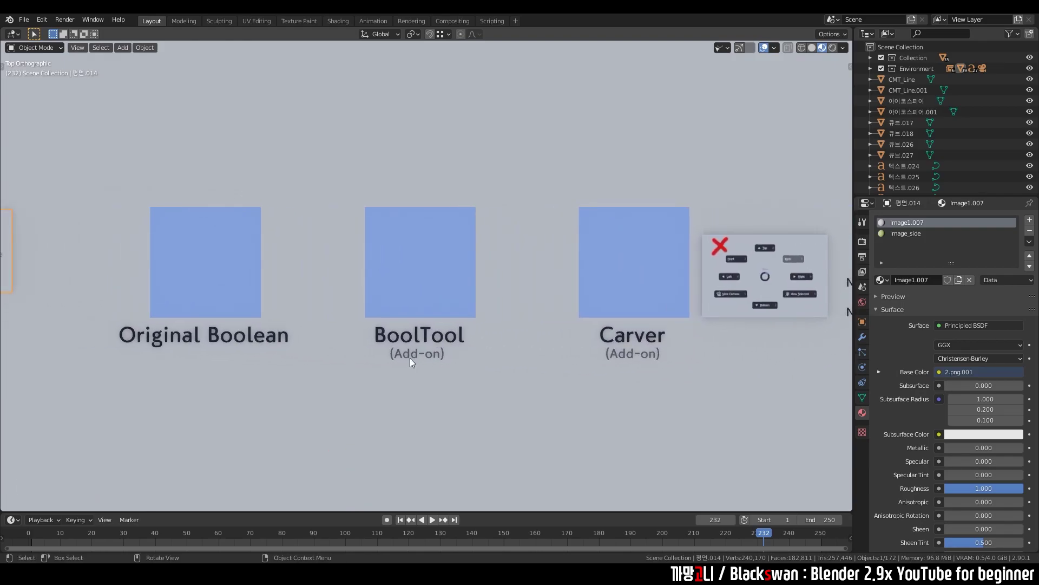
# Place an offset Shift+D copy over the Original Boolean cube, then show the original's modifier settings
pyautogui.moveTo(410, 358)
pyautogui.mouseDown(button='middle')
pyautogui.moveTo(413, 302)
pyautogui.moveTo(440, 345)
pyautogui.mouseUp(button='middle')
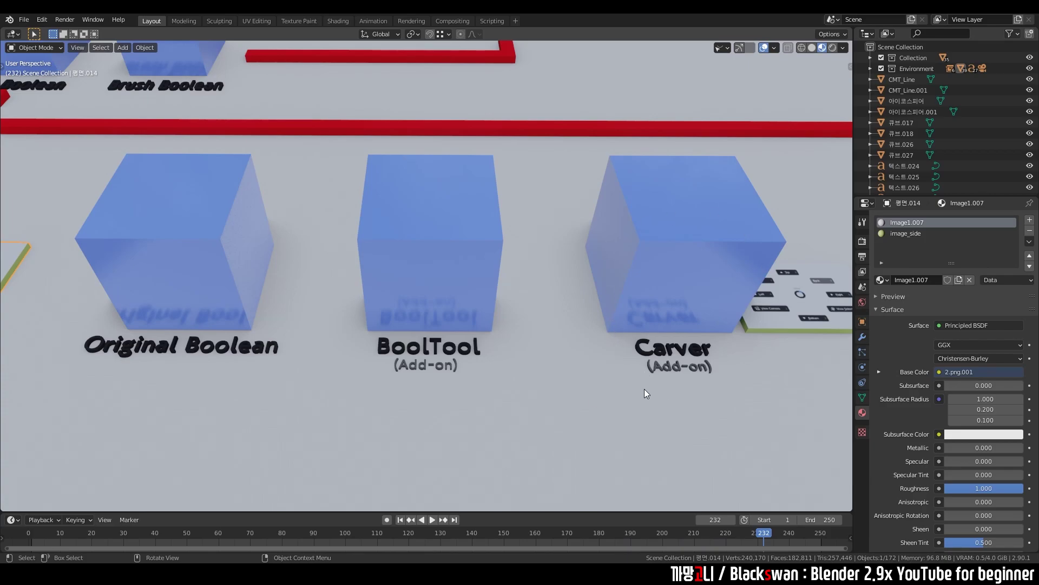
pyautogui.click(588, 400)
pyautogui.click(213, 267)
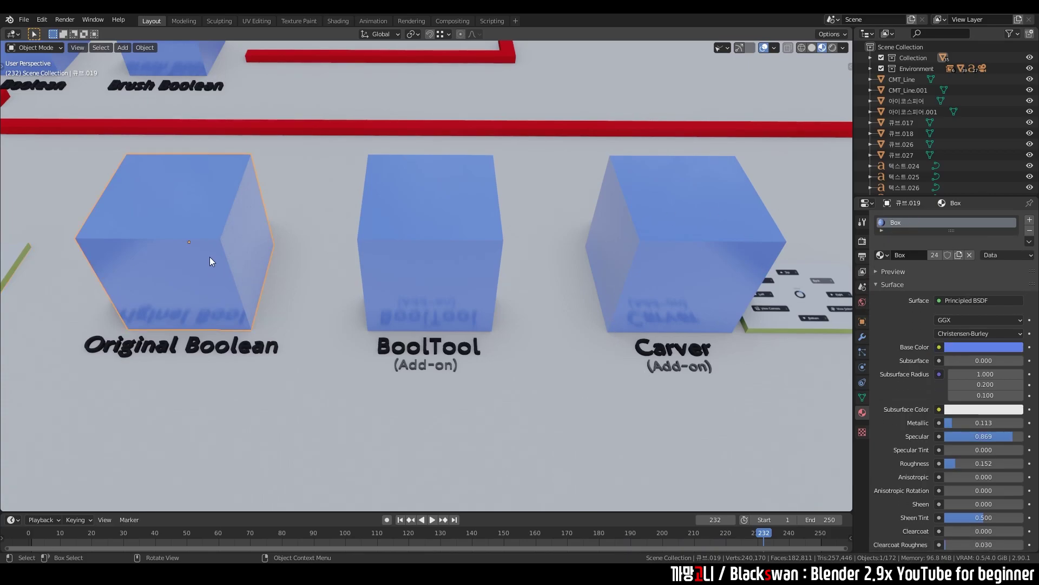
pyautogui.hotkey('shift', 'd')
pyautogui.click(246, 230)
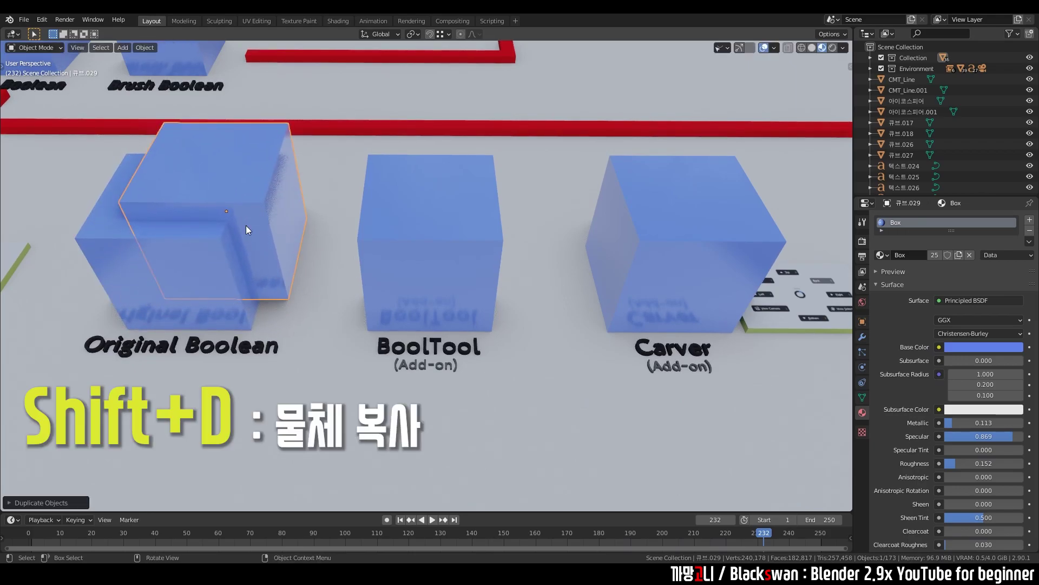
pyautogui.click(116, 254)
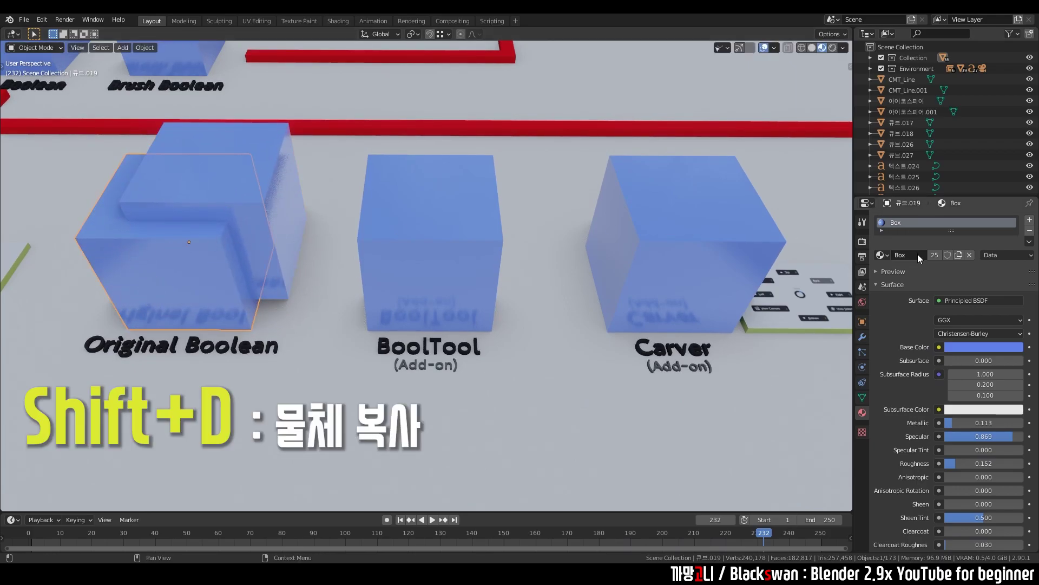
pyautogui.click(863, 336)
# Add a Boolean modifier using the overlapping copy as the cutter object and apply it
pyautogui.click(903, 219)
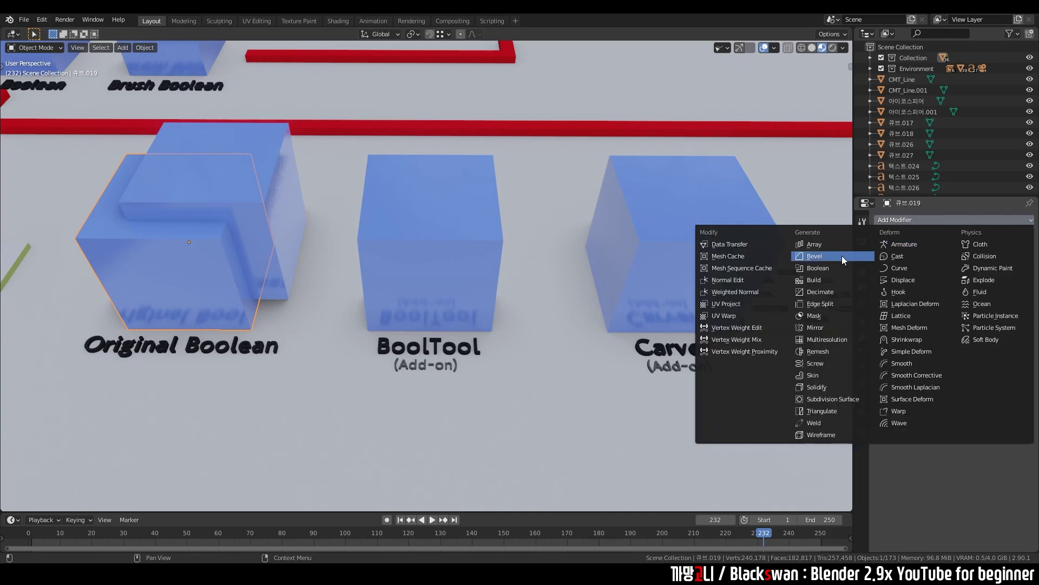
pyautogui.click(843, 256)
pyautogui.click(1017, 266)
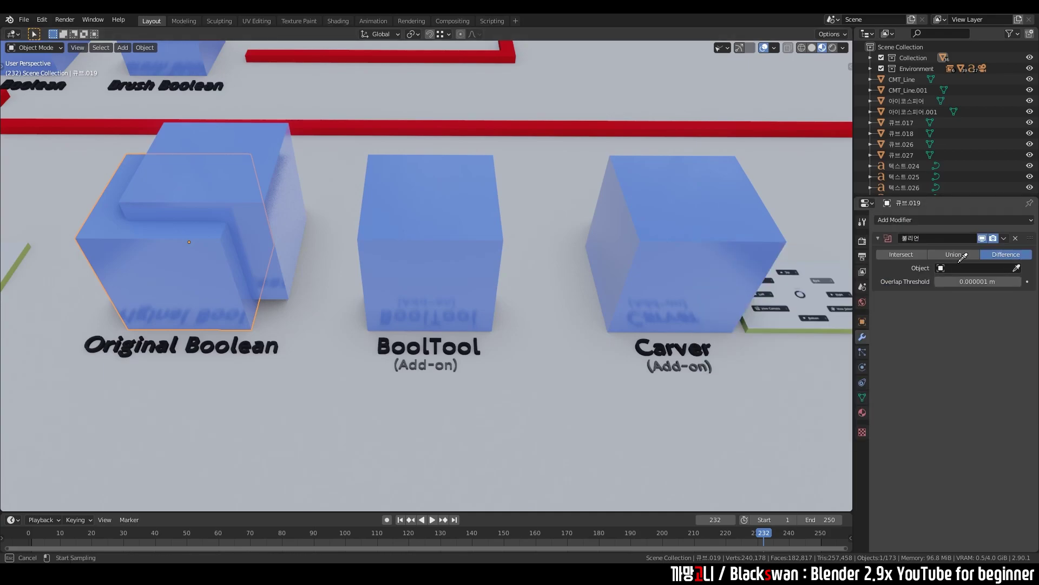
pyautogui.click(269, 140)
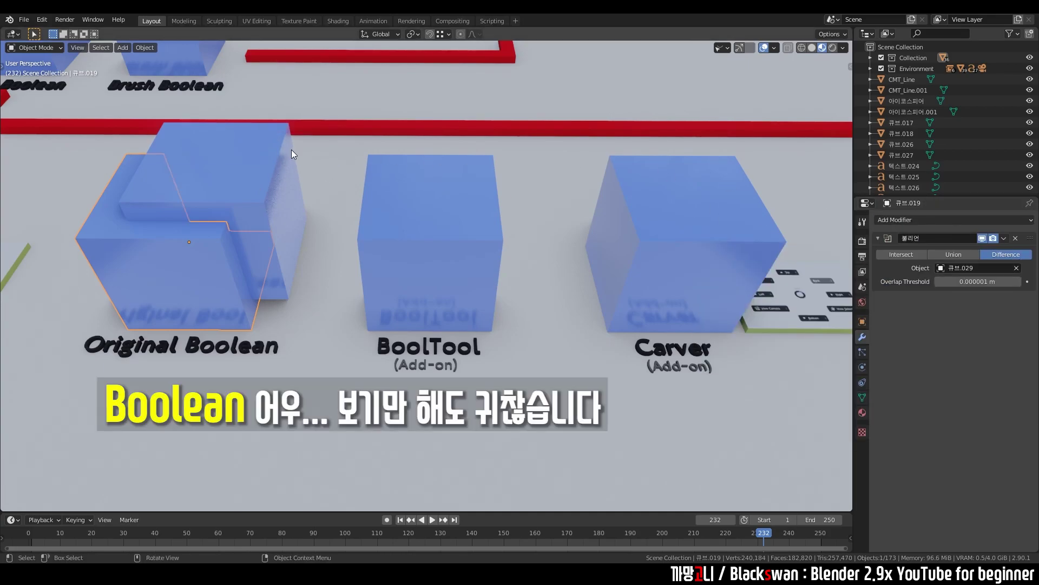
pyautogui.click(1005, 241)
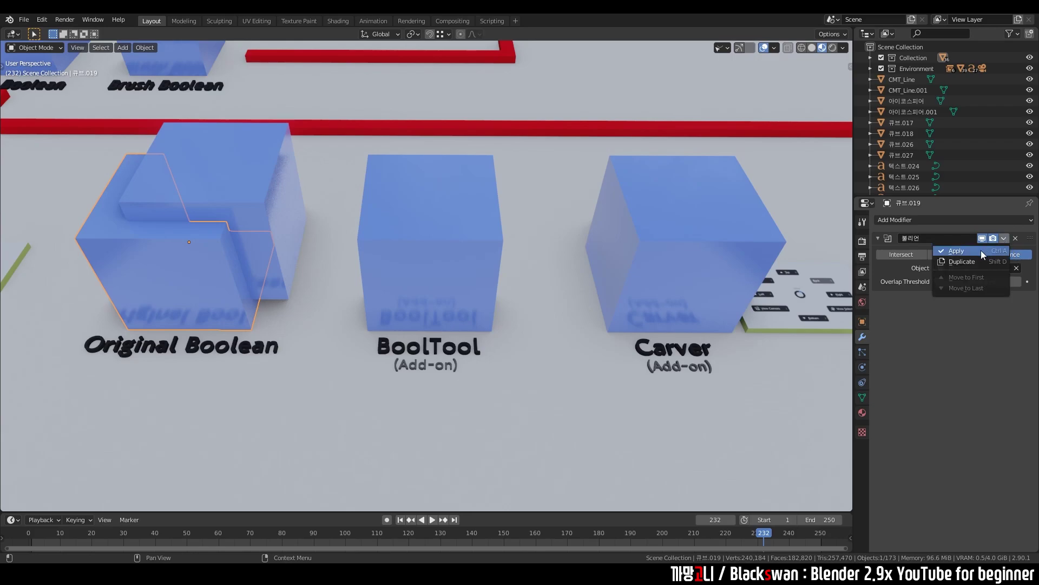
pyautogui.click(981, 250)
# Delete the leftover cutter cube and inspect the notched result
pyautogui.click(242, 157)
pyautogui.press('Delete')
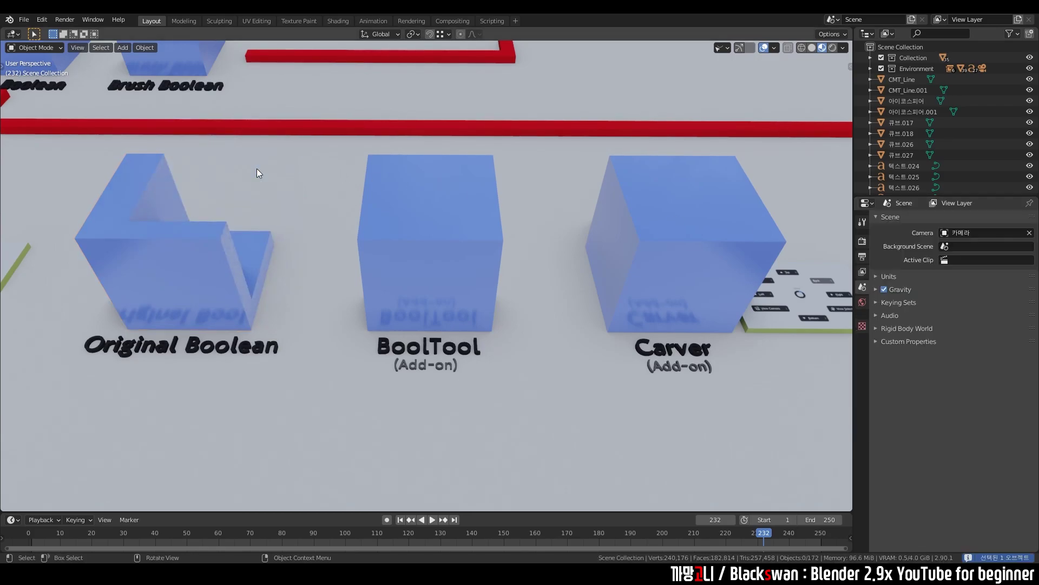
pyautogui.moveTo(306, 227)
pyautogui.mouseDown(button='middle')
pyautogui.moveTo(262, 264)
pyautogui.moveTo(289, 256)
pyautogui.moveTo(299, 234)
pyautogui.mouseUp(button='middle')
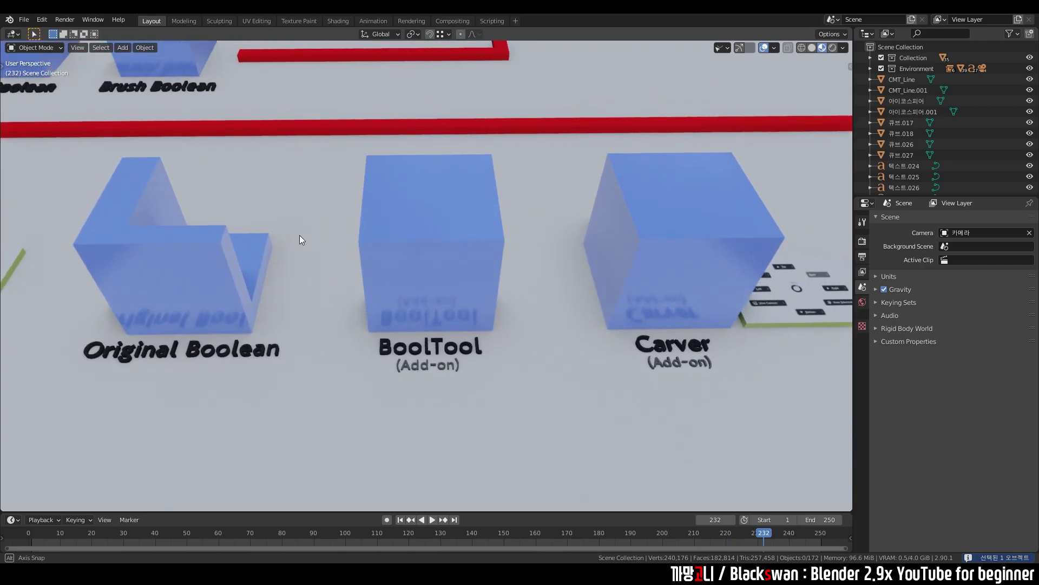
# Subtract an offset Shift+D copy from the BoolTool cube with BoolTool Difference (Ctrl+Shift+Minus)
pyautogui.click(454, 242)
pyautogui.hotkey('shift', 'd')
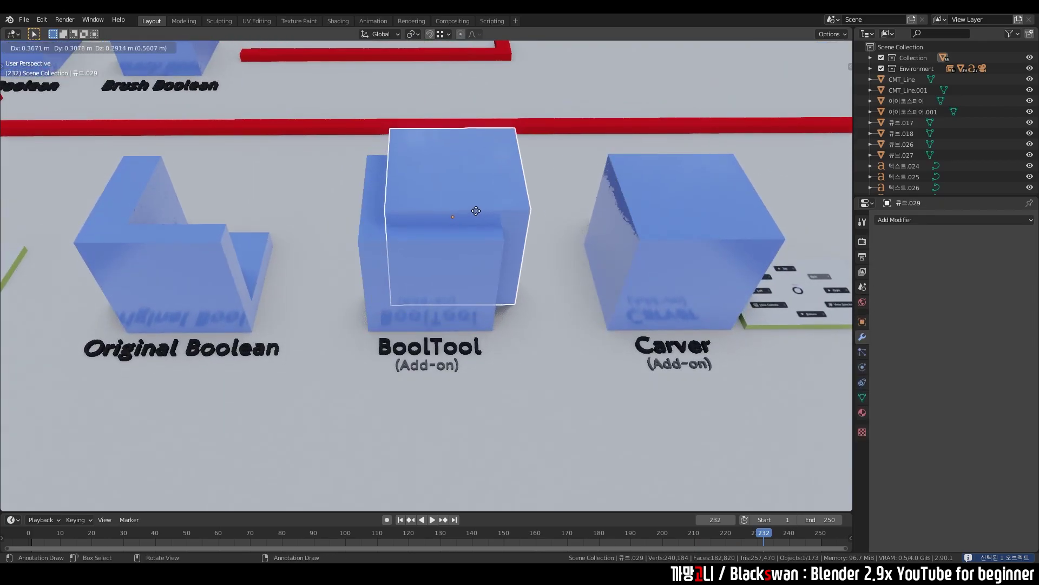
pyautogui.click(479, 209)
pyautogui.keyDown('shift'); pyautogui.click(388, 248); pyautogui.keyUp('shift')
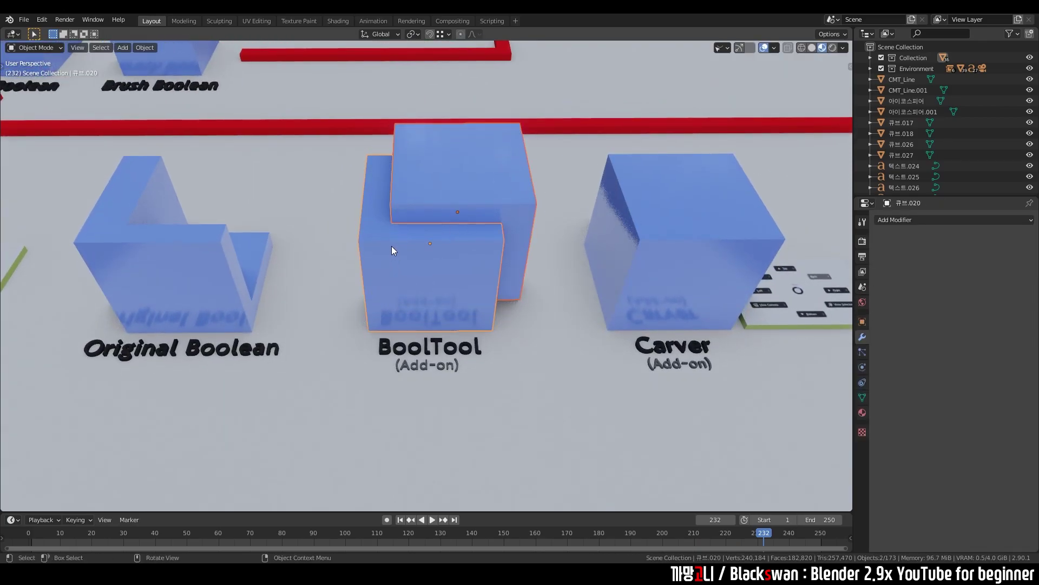
pyautogui.hotkey('ctrl', 'shift', '-')
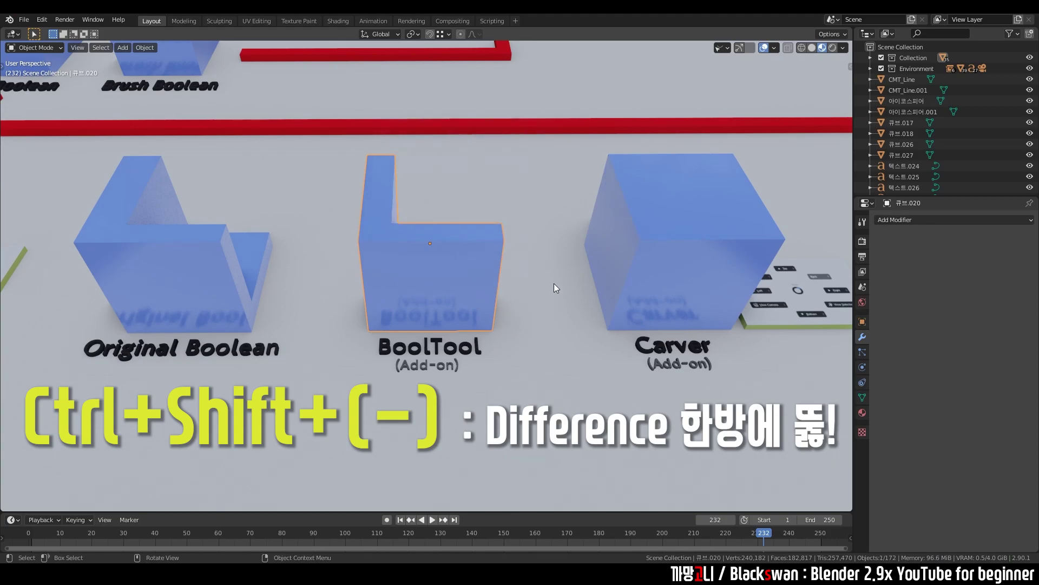
pyautogui.moveTo(553, 283)
pyautogui.mouseDown(button='middle')
pyautogui.moveTo(512, 310)
pyautogui.moveTo(438, 307)
pyautogui.moveTo(499, 297)
pyautogui.mouseUp(button='middle')
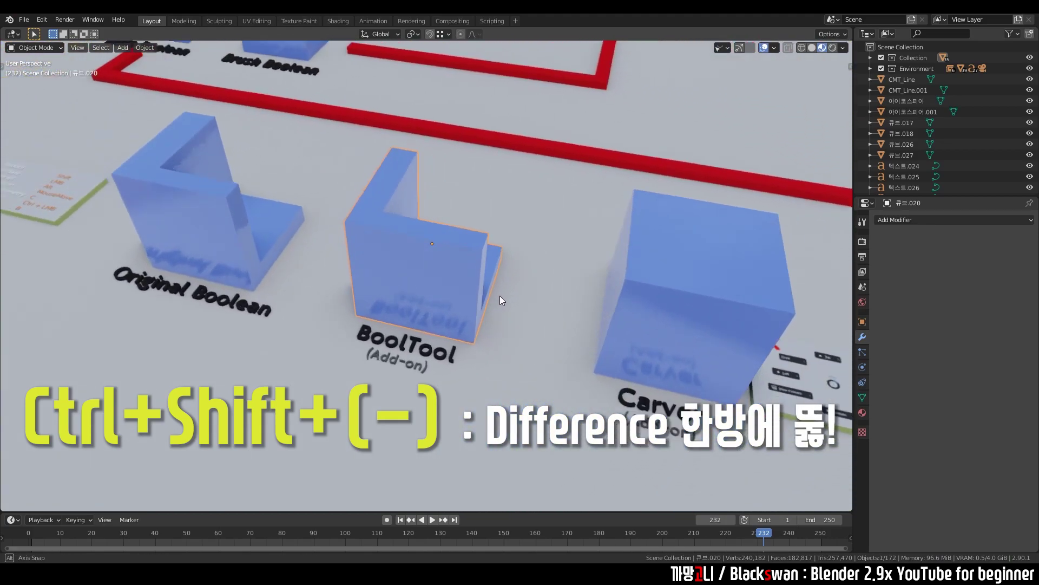
pyautogui.click(557, 365)
pyautogui.moveTo(557, 364); pyautogui.dragTo(392, 266, button='middle')
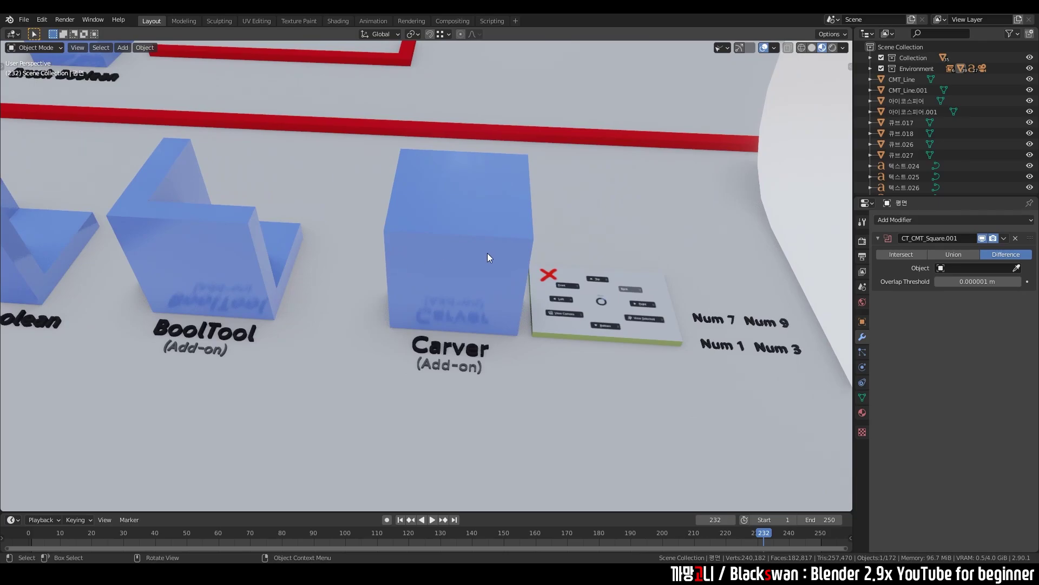
# Cut a rectangular Carver notch from the Carver cube's corner in top view
pyautogui.click(486, 257)
pyautogui.press('KP_7')
pyautogui.hotkey('ctrl', 'shift', 'x')
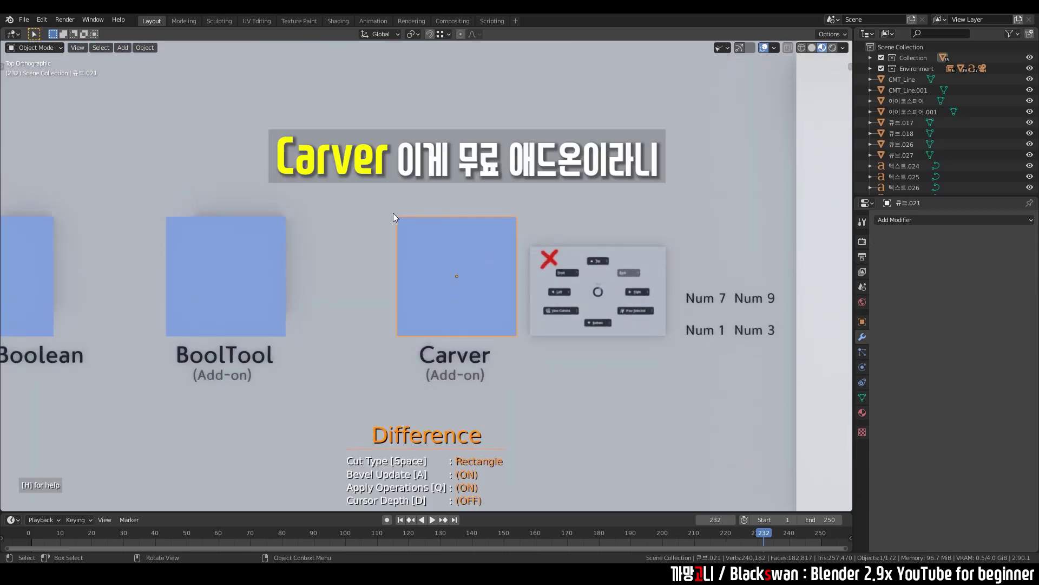
pyautogui.moveTo(432, 259); pyautogui.dragTo(433, 257)
pyautogui.moveTo(442, 248)
pyautogui.mouseDown(button='middle')
pyautogui.moveTo(560, 288)
pyautogui.moveTo(459, 282)
pyautogui.mouseUp(button='middle')
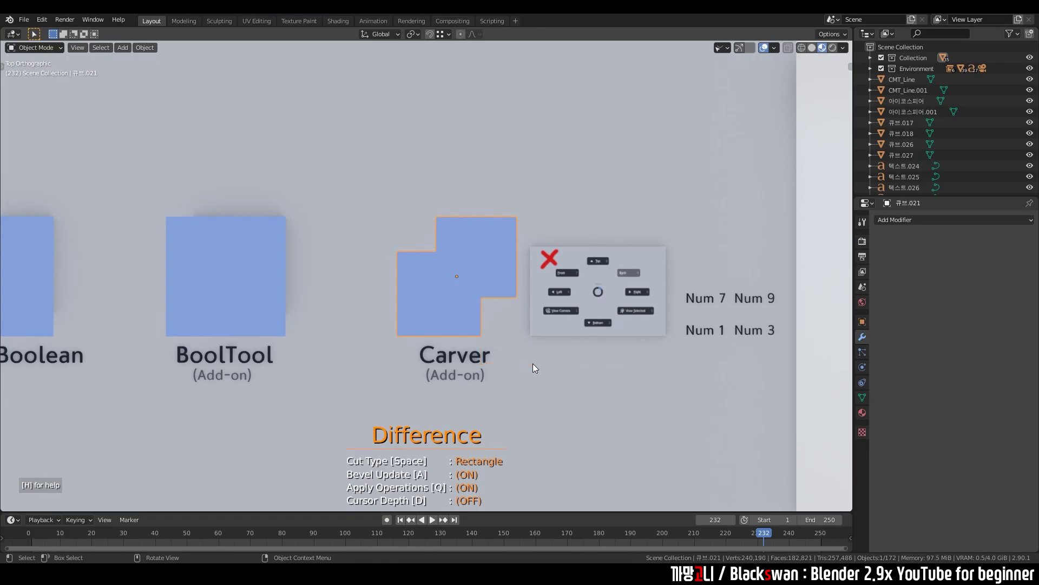
pyautogui.moveTo(533, 363)
pyautogui.mouseDown(button='middle')
pyautogui.moveTo(567, 333)
pyautogui.moveTo(563, 302)
pyautogui.moveTo(475, 310)
pyautogui.mouseUp(button='middle')
# Cut a second rectangular notch, then select the view-direction label board in top view
pyautogui.moveTo(376, 145); pyautogui.dragTo(429, 217)
pyautogui.moveTo(428, 217)
pyautogui.mouseDown(button='middle')
pyautogui.moveTo(492, 291)
pyautogui.moveTo(385, 277)
pyautogui.mouseUp(button='middle')
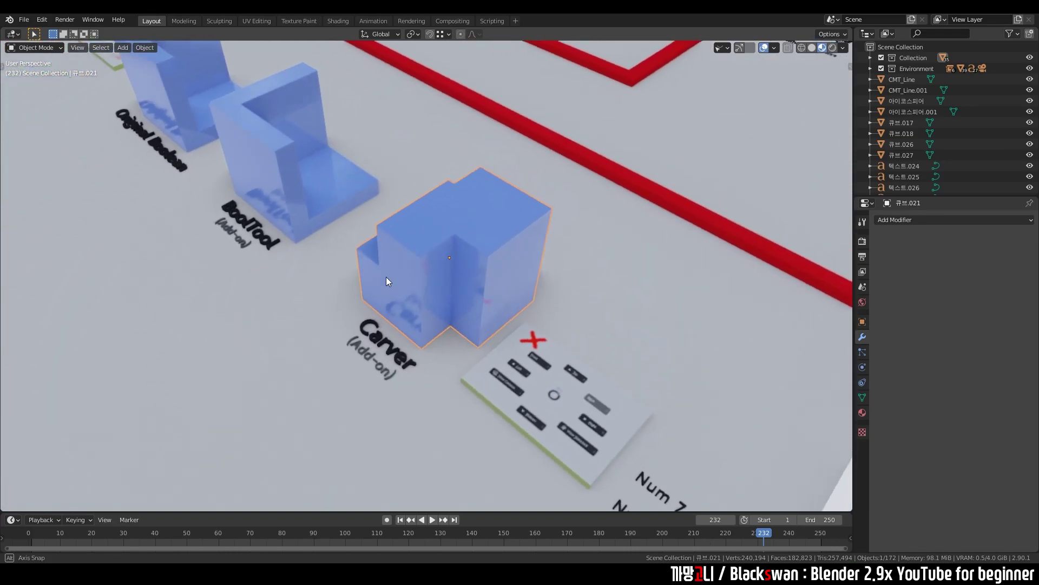
pyautogui.click(457, 392)
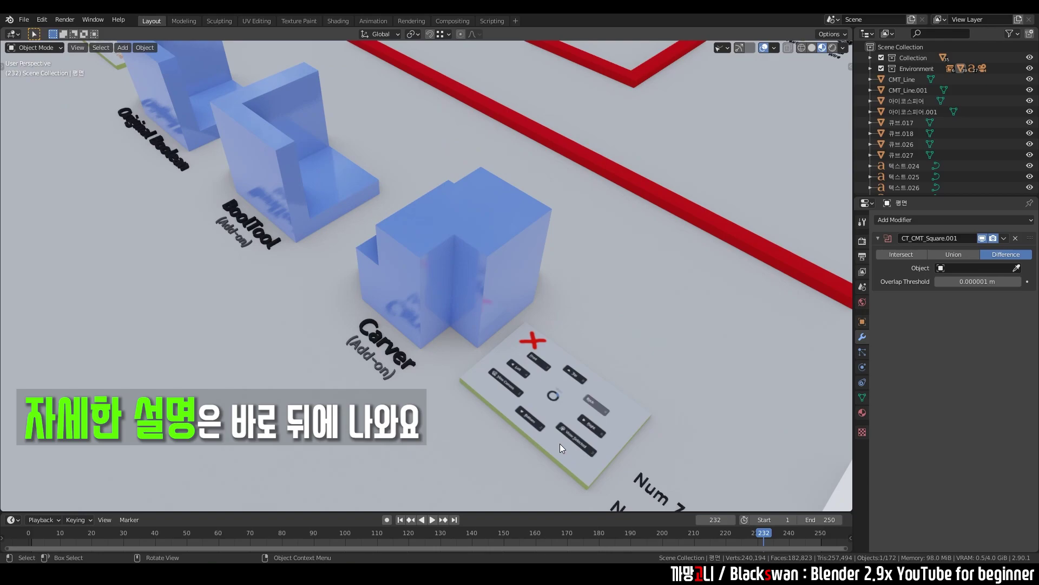
pyautogui.click(567, 419)
pyautogui.press('KP_7')
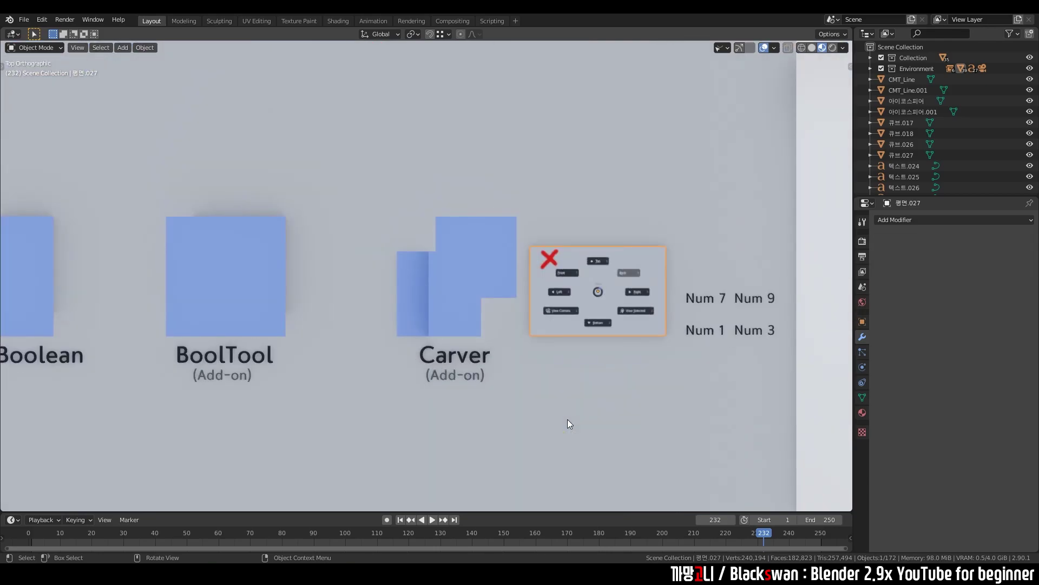
# Zoom in on the Carver cube, select the Carver shape, then undo the selection
pyautogui.scroll(2, 568, 419)
pyautogui.scroll(1, 543, 369)
pyautogui.keyDown('shift'); pyautogui.moveTo(543, 369); pyautogui.dragTo(399, 341, button='middle'); pyautogui.keyUp('shift')
pyautogui.click(568, 389)
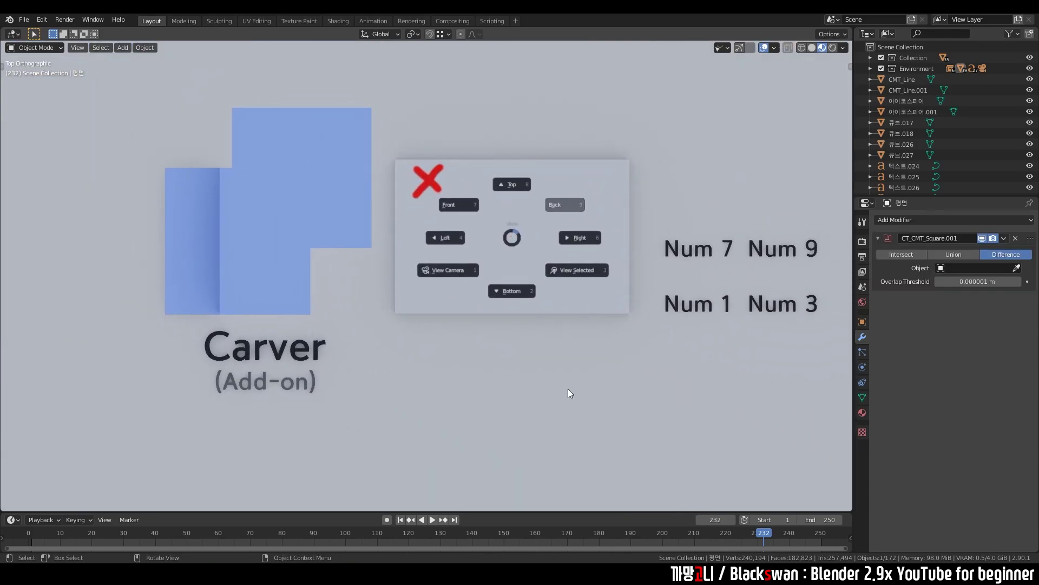
pyautogui.click(348, 235)
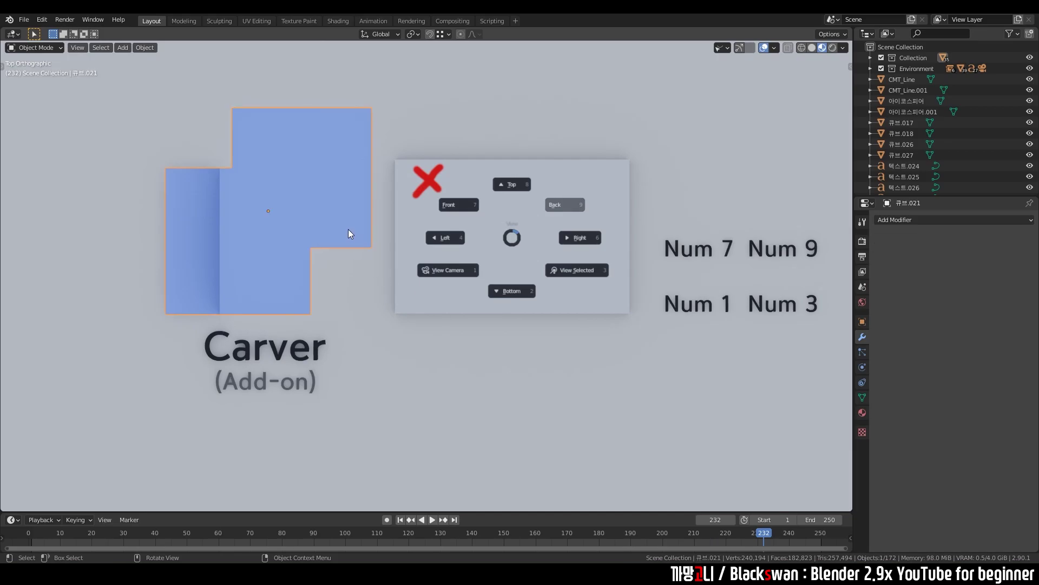
pyautogui.hotkey('ctrl', 'z')
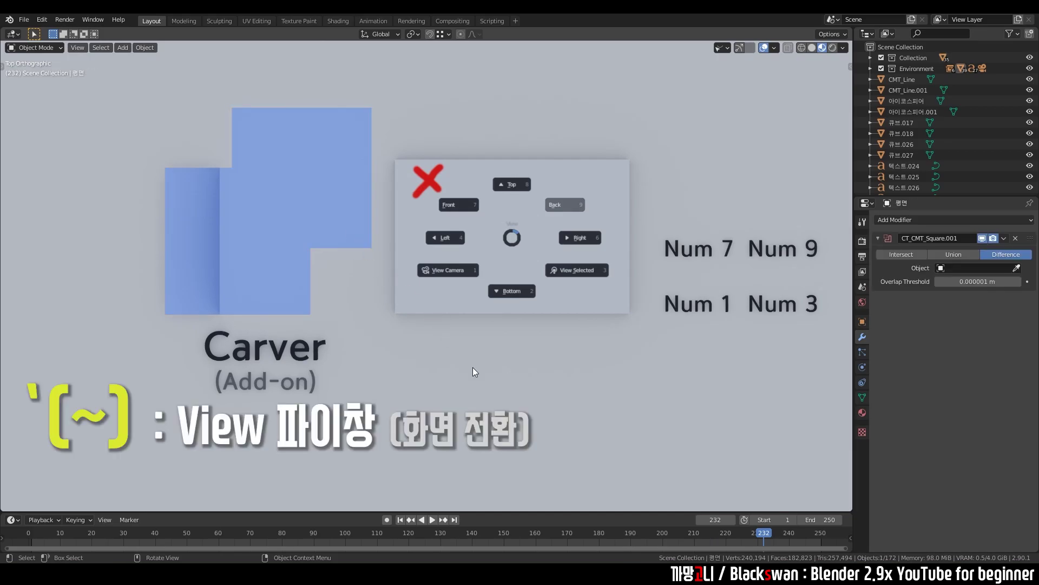
# Use the ` view pie menu to switch to the front view and back to top
pyautogui.press('`')
pyautogui.click(473, 370)
pyautogui.press('`')
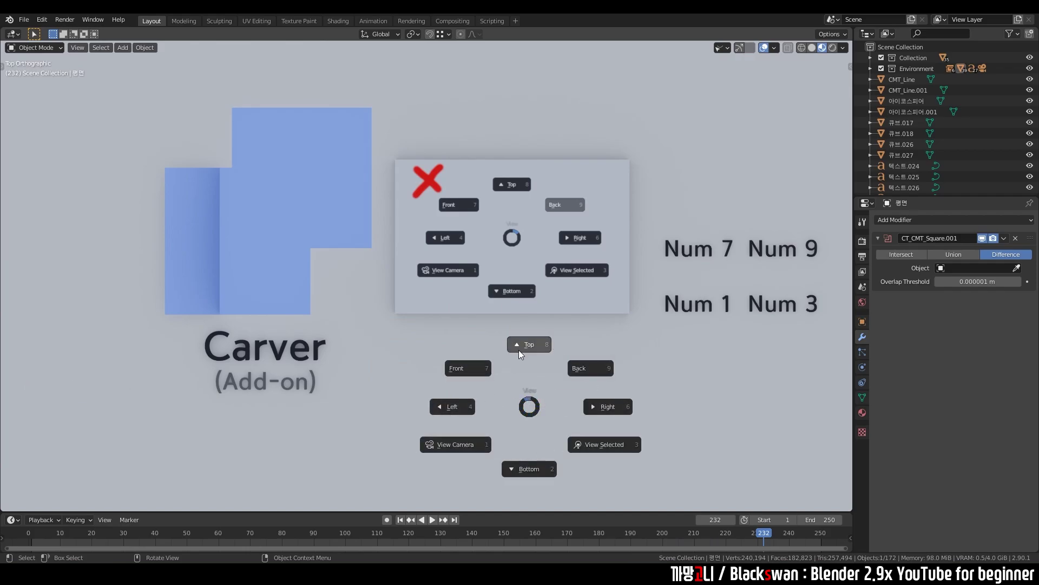
pyautogui.click(472, 367)
pyautogui.press('`')
pyautogui.click(483, 305)
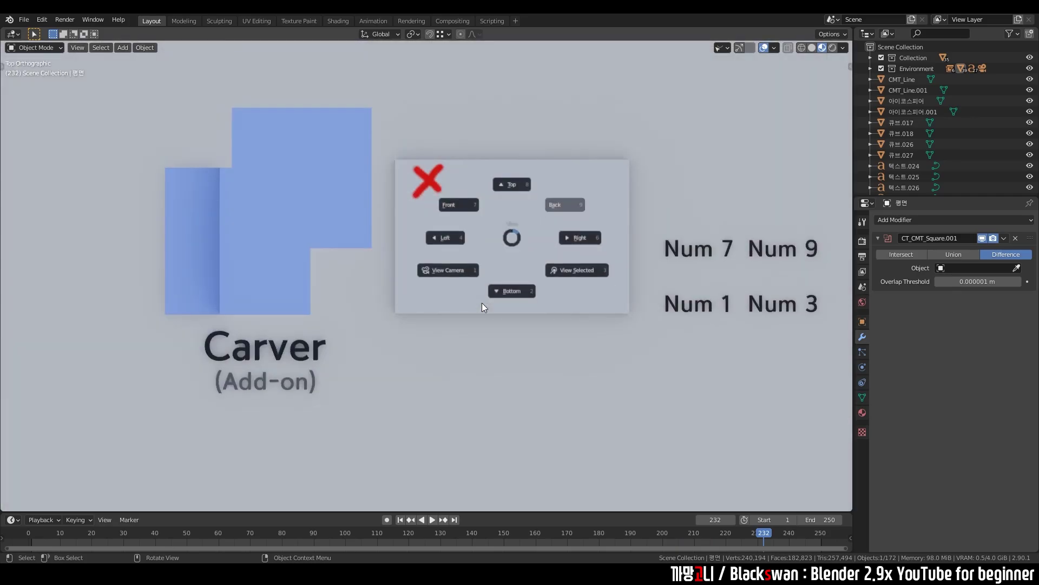
# Start Carver on the L-shaped object, cancel it, and pan toward the Num labels
pyautogui.click(297, 209)
pyautogui.hotkey('ctrl', 'shift', 'x')
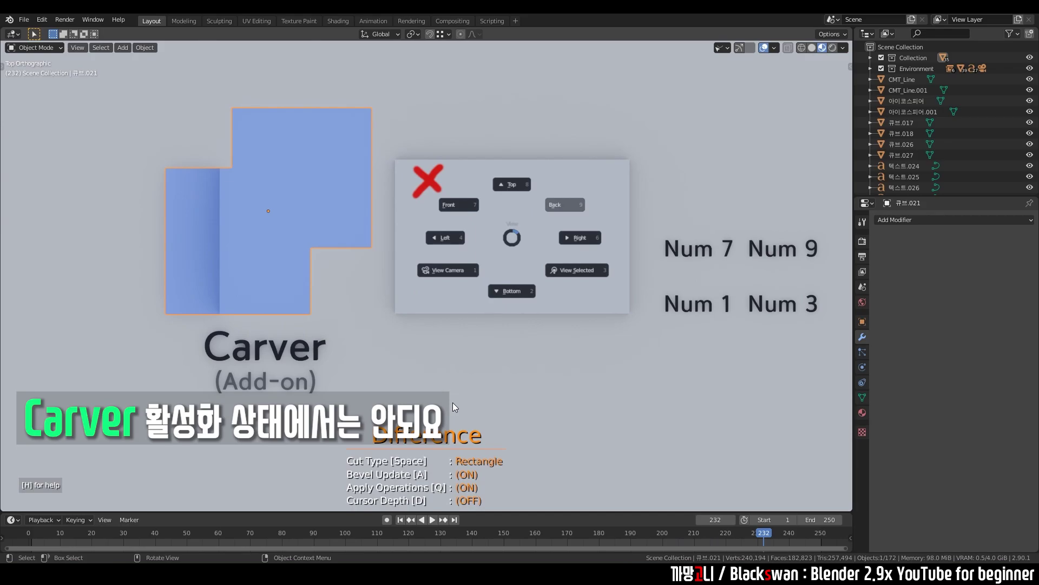
pyautogui.press('Escape')
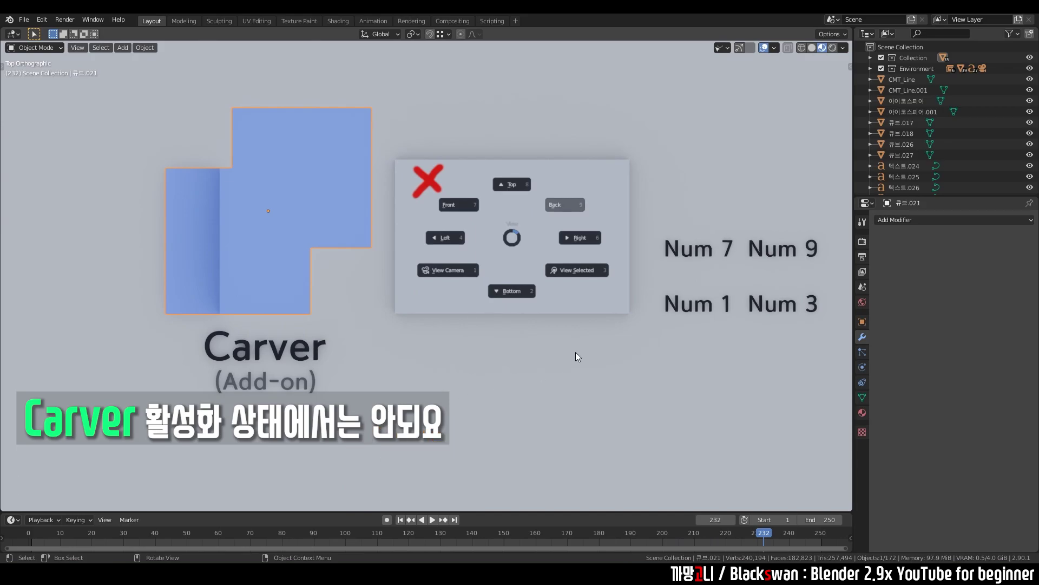
pyautogui.keyDown('shift'); pyautogui.moveTo(576, 352); pyautogui.dragTo(449, 345, button='middle'); pyautogui.keyUp('shift')
# Select the Num 1, Num 7, Num 9 and Num 3 labels in turn, ending on Num 1
pyautogui.click(496, 324)
pyautogui.click(514, 261)
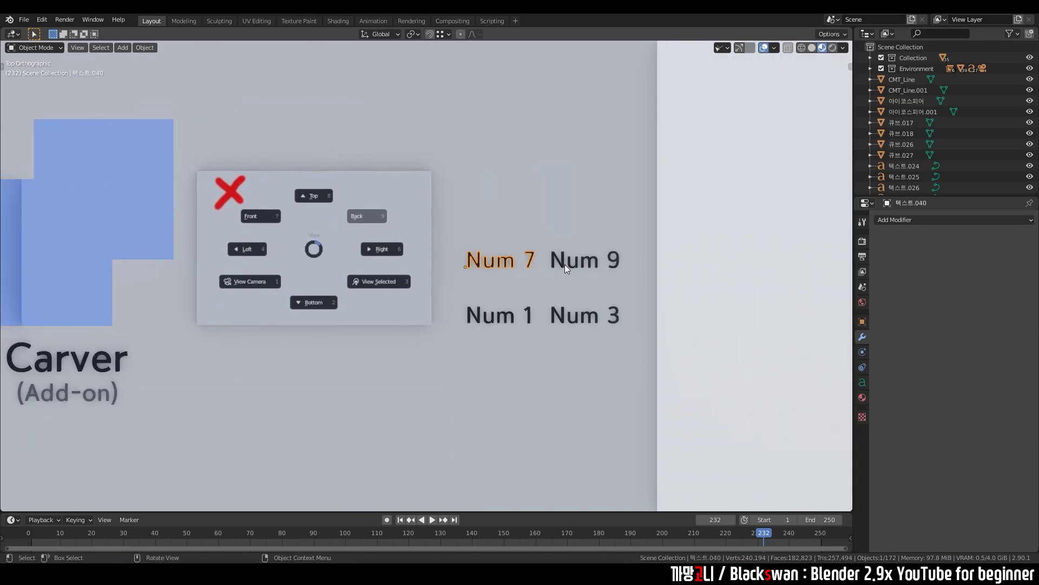
pyautogui.click(564, 263)
pyautogui.click(574, 319)
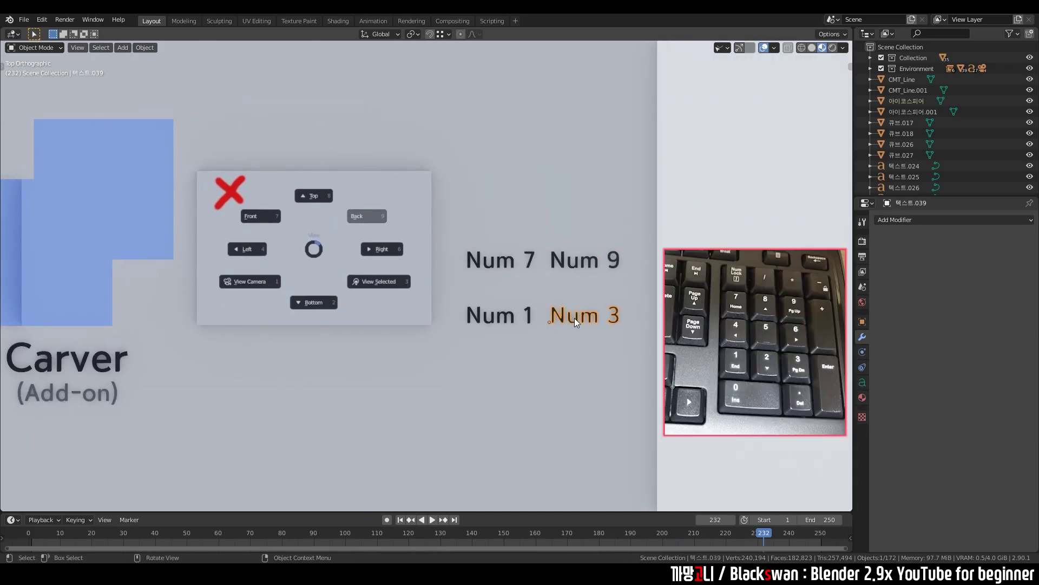
pyautogui.click(529, 317)
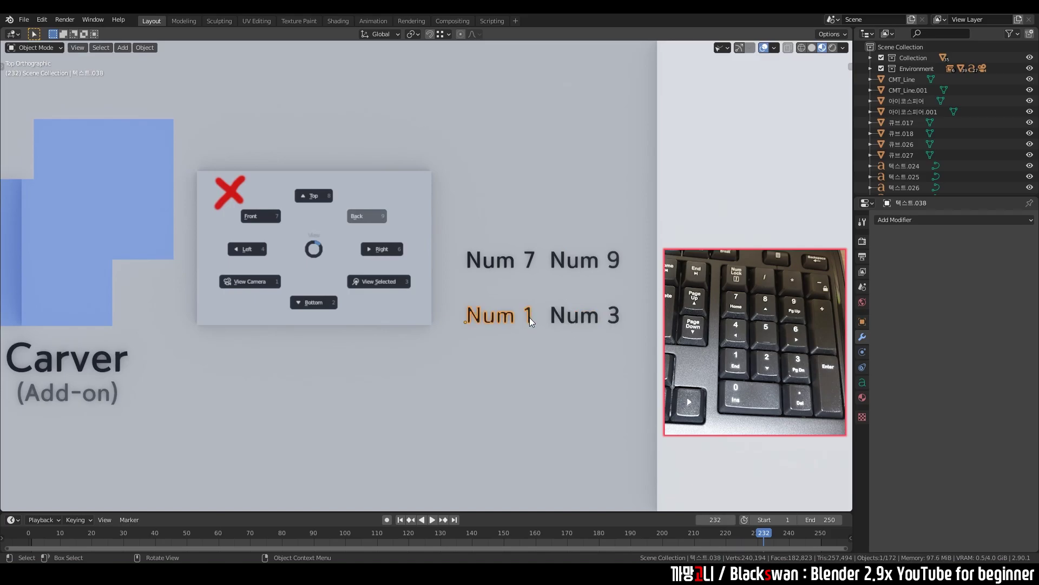
# During a Carver session on the blue cube, view it from right, bottom, front and top
pyautogui.click(141, 225)
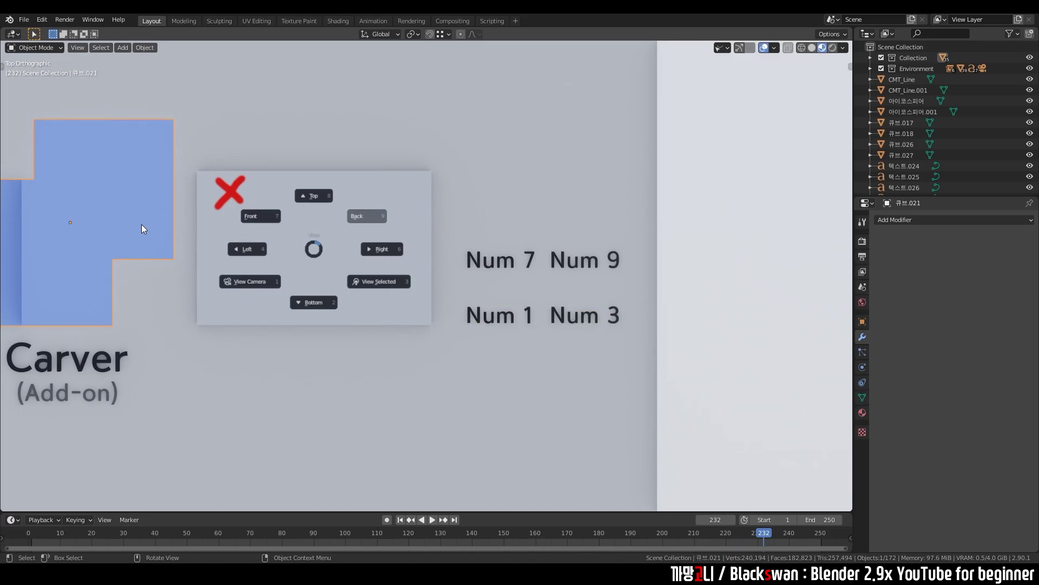
pyautogui.hotkey('ctrl', 'shift', 'x')
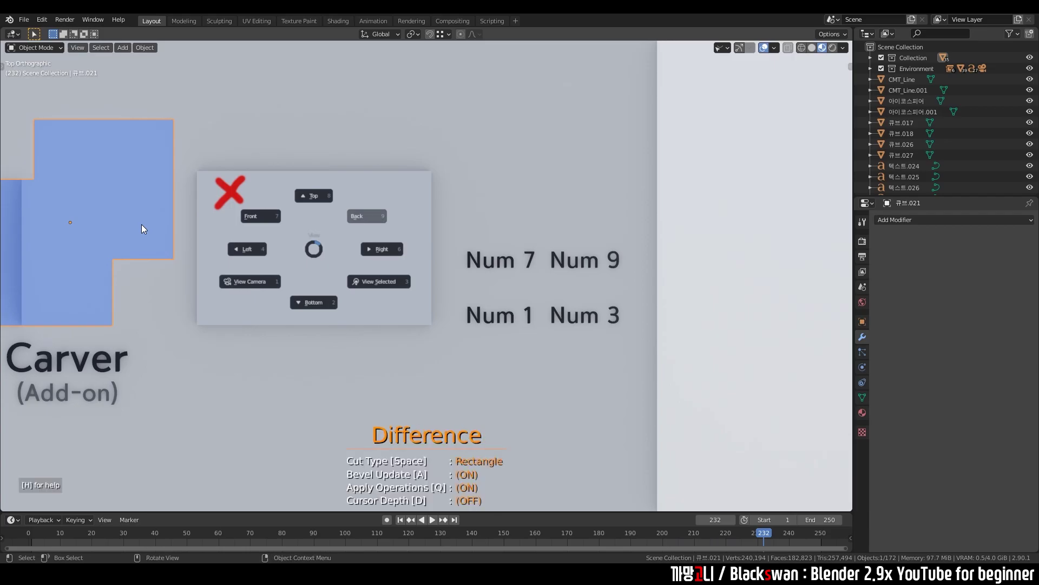
pyautogui.press('KP_3')
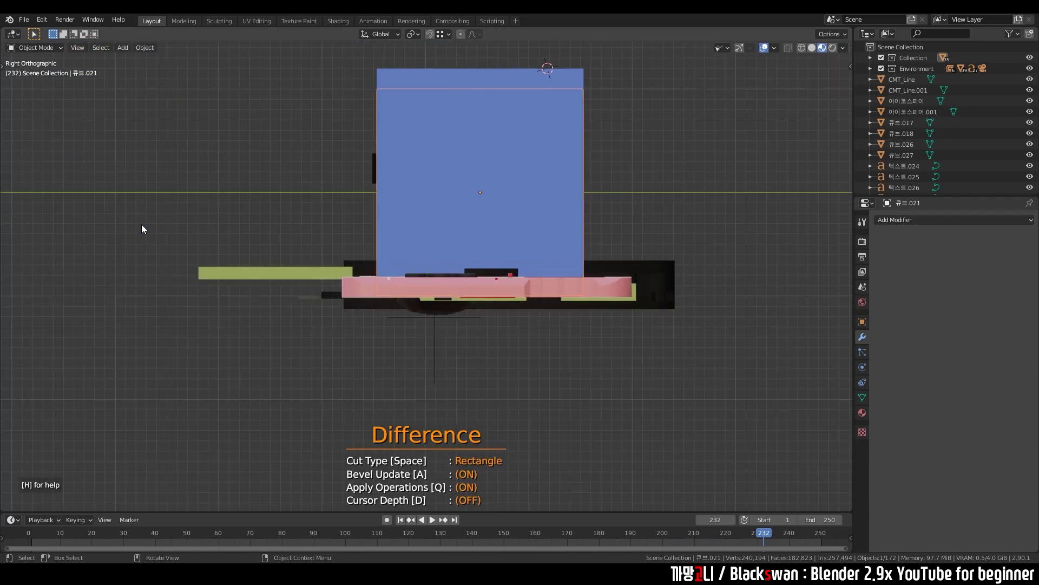
pyautogui.press('ctrl+KP_7')
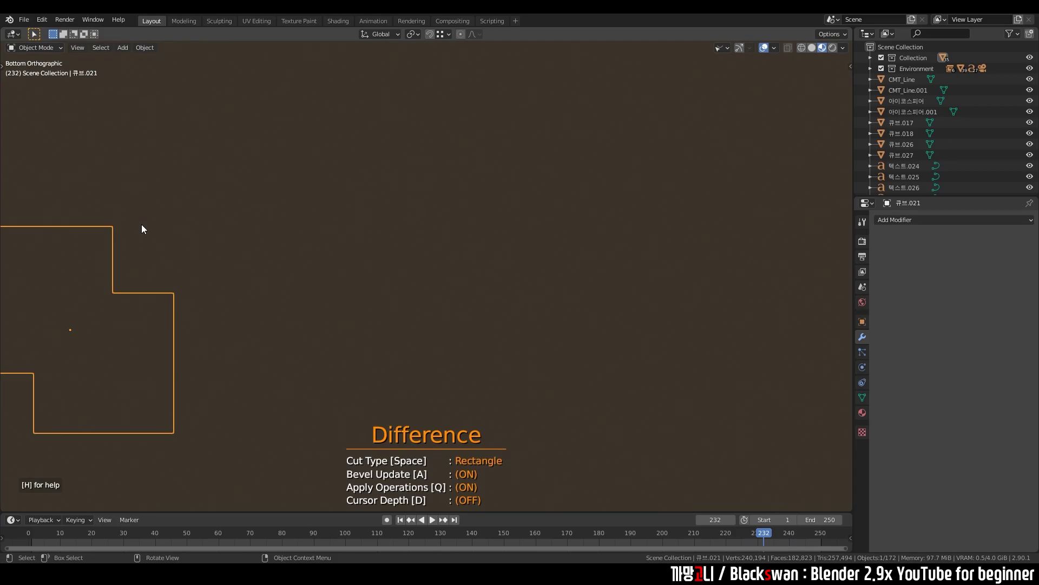
pyautogui.press('KP_1')
pyautogui.press('KP_7')
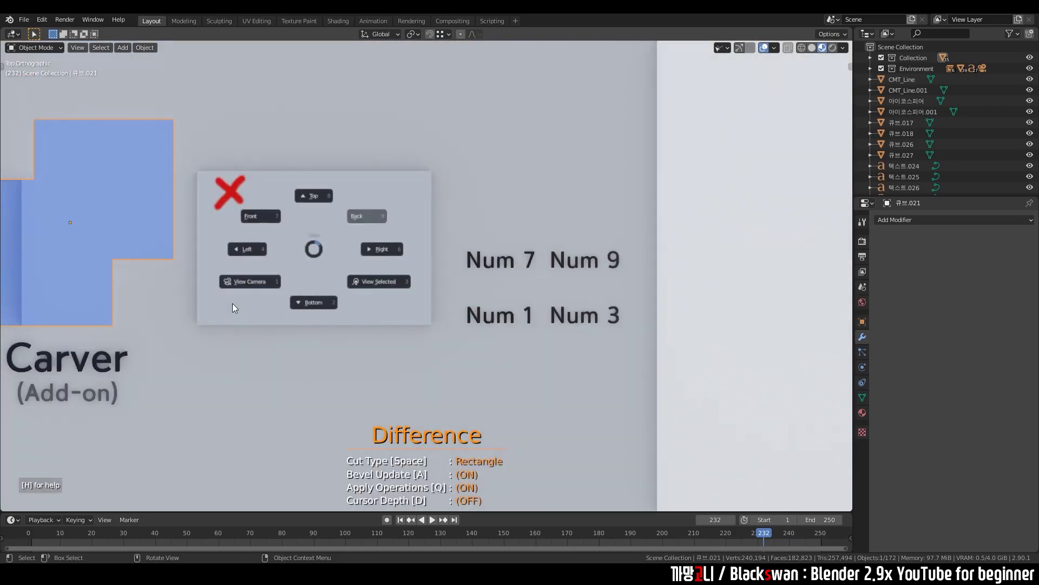
pyautogui.press('Escape')
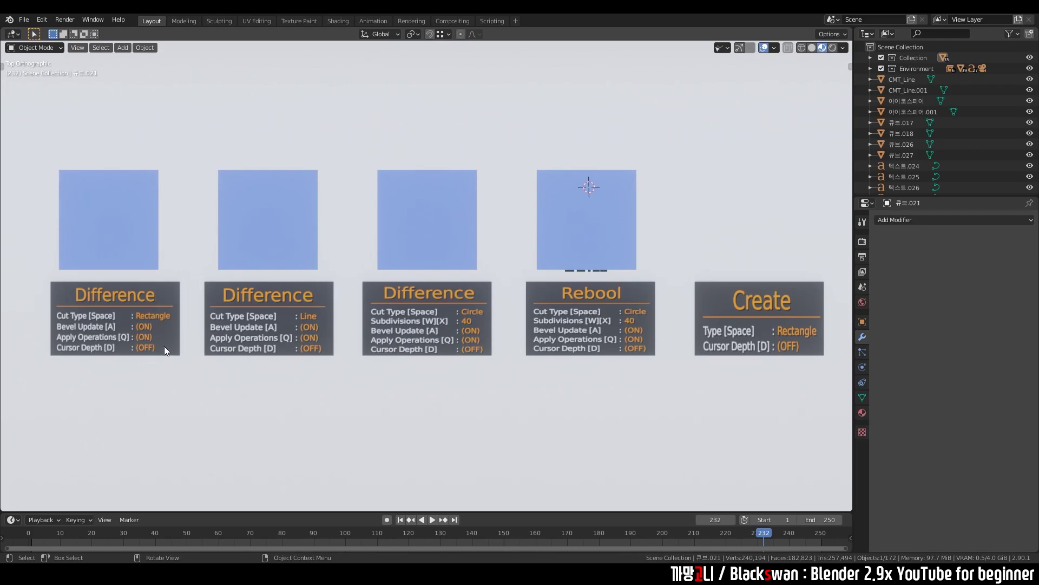
# Start Carver on the first cube in the row from the front view
pyautogui.click(354, 392)
pyautogui.click(142, 235)
pyautogui.press('KP_1')
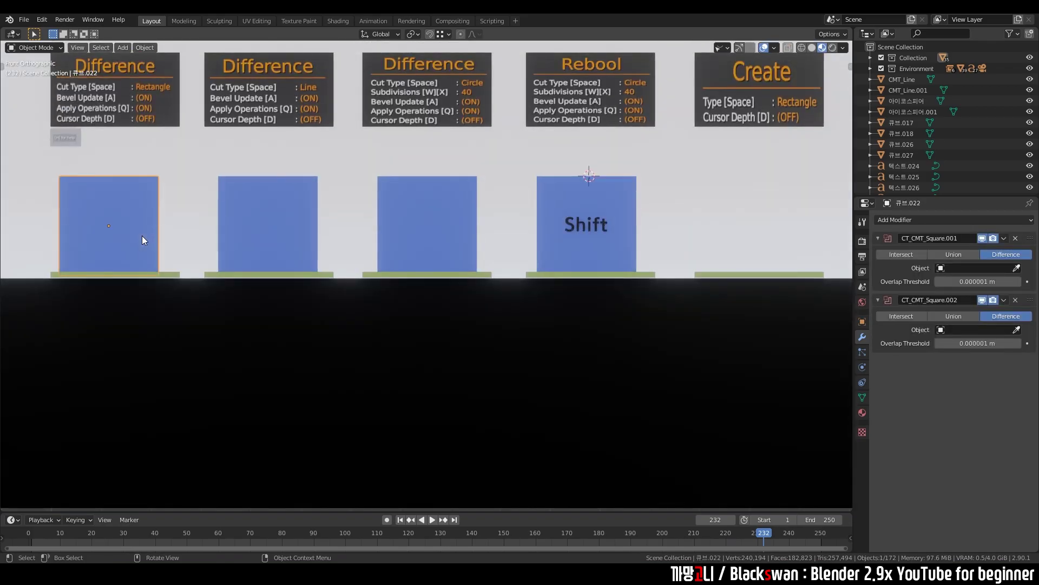
pyautogui.keyDown('shift'); pyautogui.moveTo(286, 201); pyautogui.dragTo(291, 285, button='middle'); pyautogui.keyUp('shift')
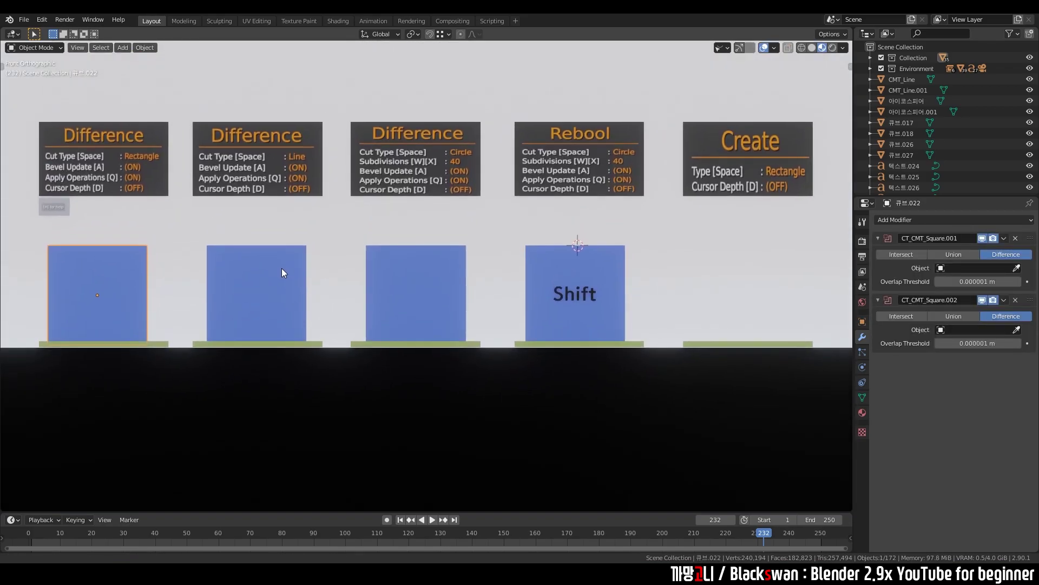
pyautogui.hotkey('ctrl', 'shift', 'x')
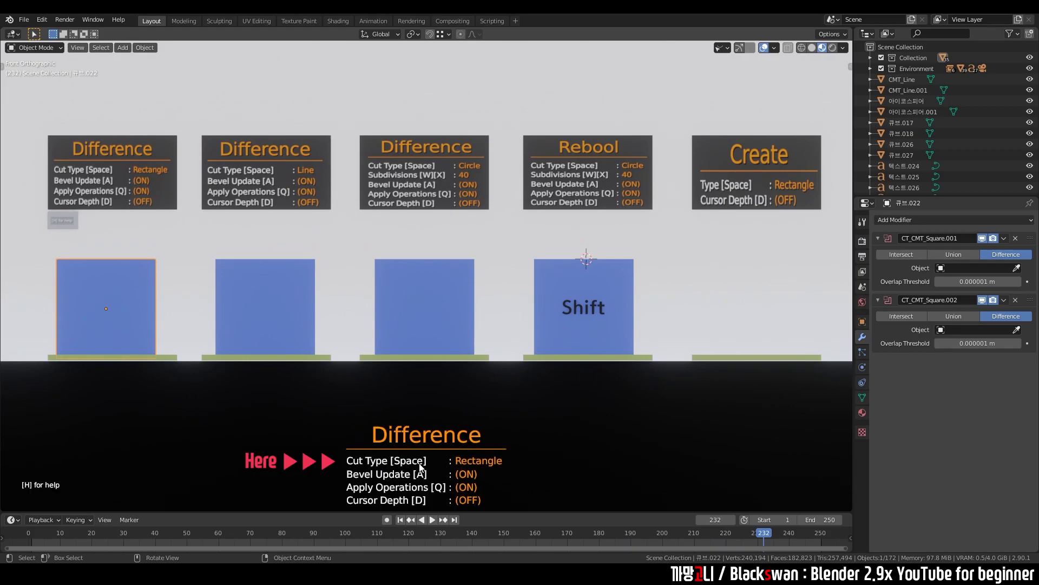
# Cycle Carver's cut type through Line, Circle and back to Rectangle, then switch to Rebool
pyautogui.press('space')
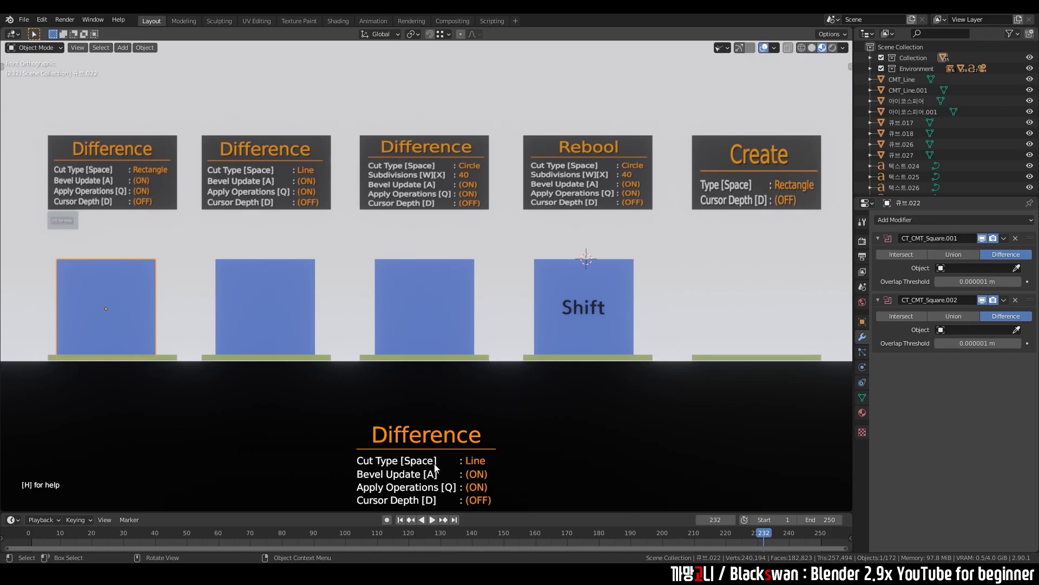
pyautogui.press('space')
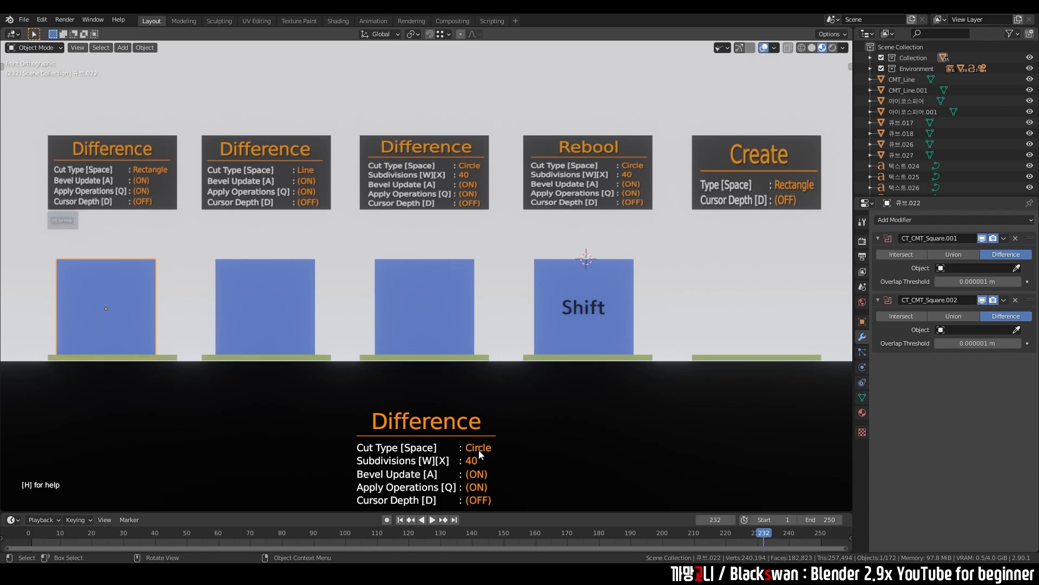
pyautogui.press('space')
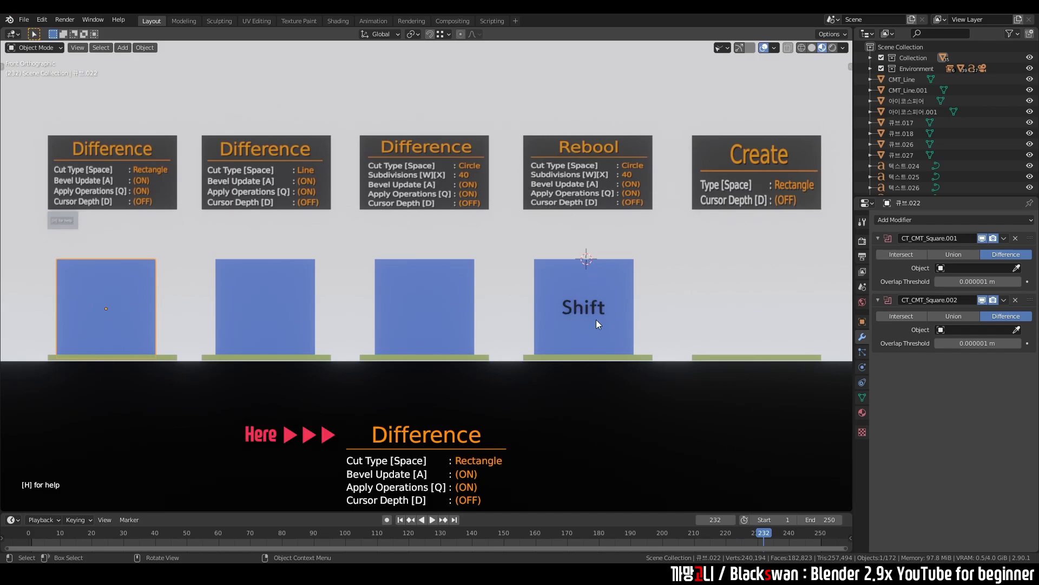
pyautogui.press('shift')
pyautogui.press('shift')
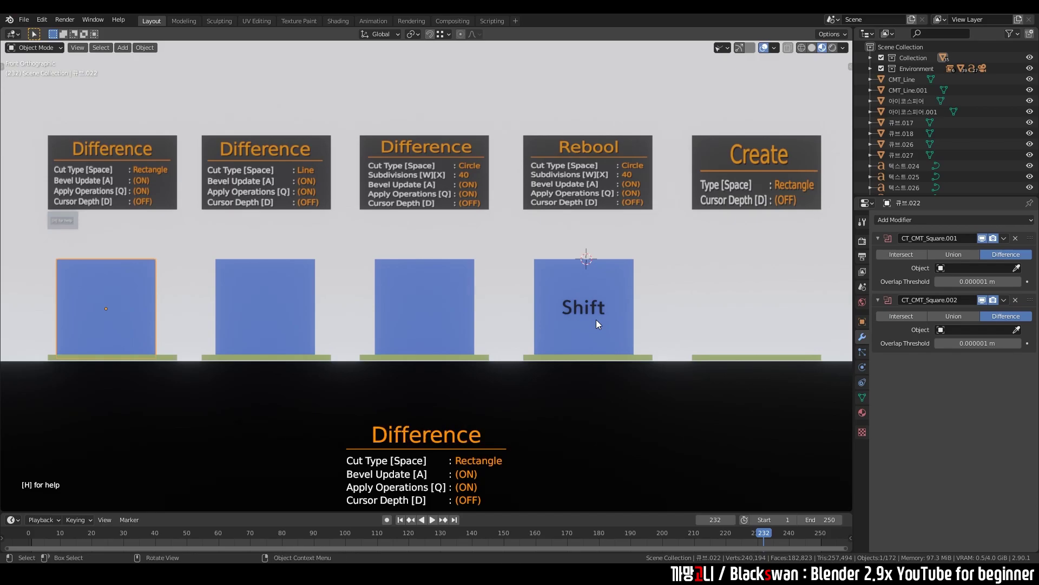
# Toggle Carver's help list, switch between Create and Difference modes, then exit Carver
pyautogui.press('h')
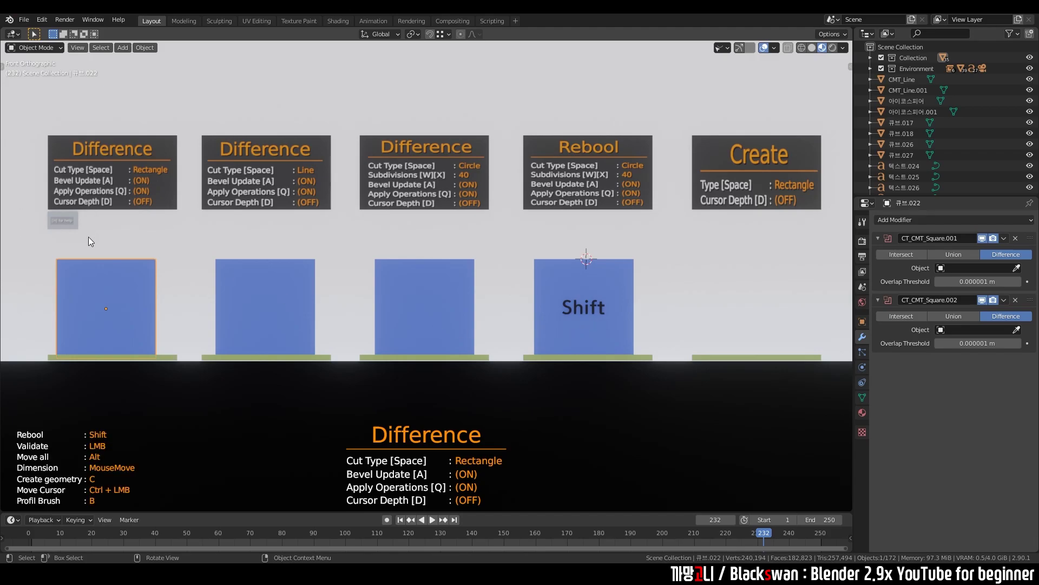
pyautogui.press('h')
pyautogui.press('h')
pyautogui.press('c')
pyautogui.press('c')
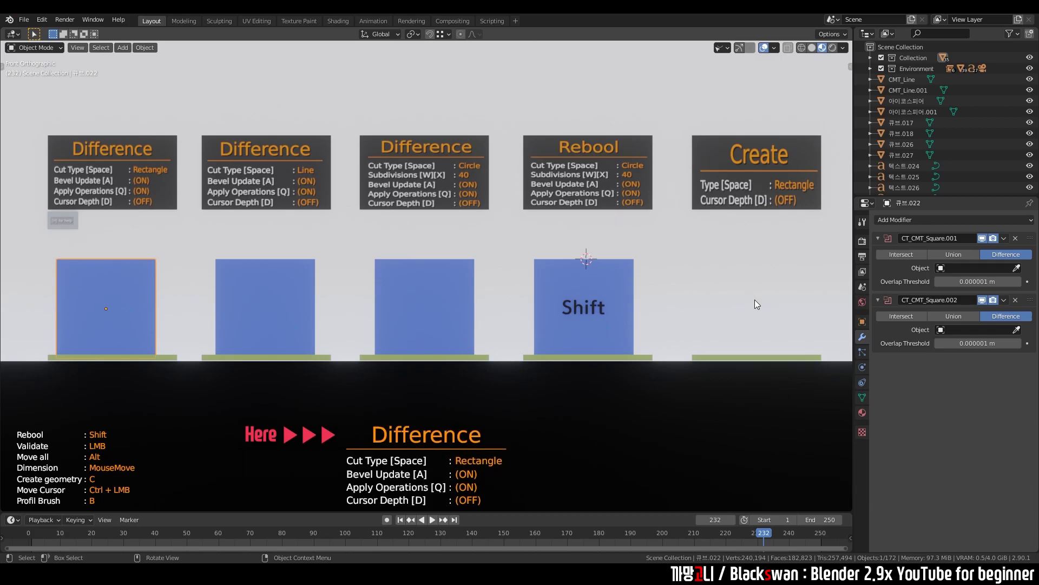
pyautogui.press('c')
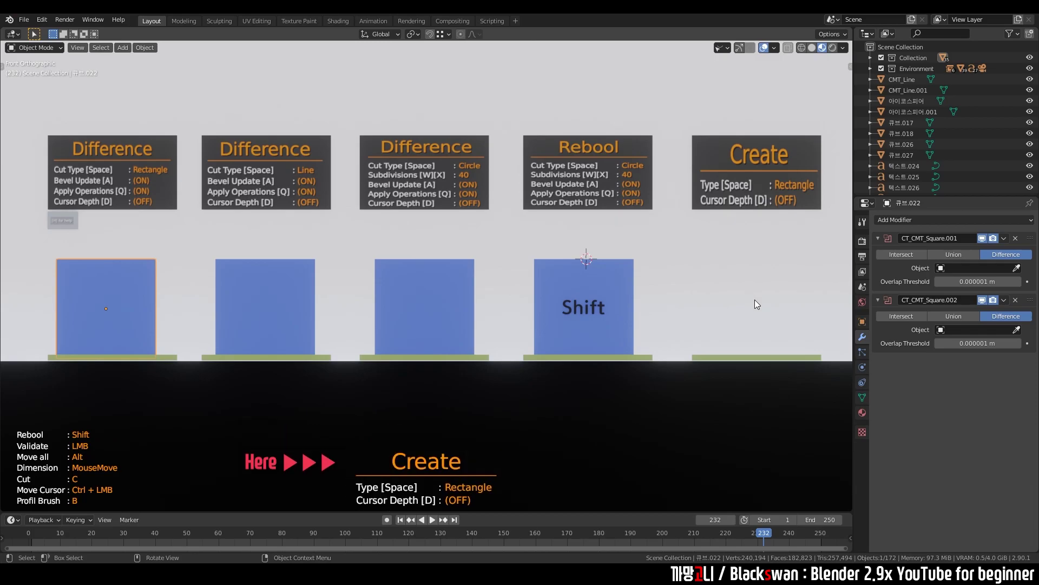
pyautogui.press('c')
pyautogui.press('Escape')
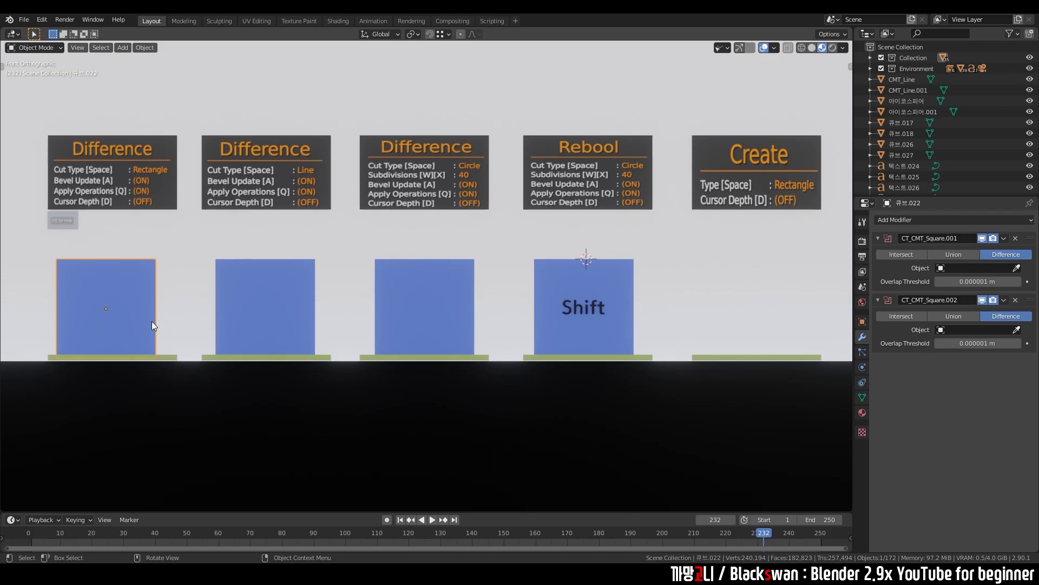
# Carve a rectangular notch into the first cube's right side and a slot into its top
pyautogui.press('KP_Decimal')
pyautogui.scroll(-4, 133, 309)
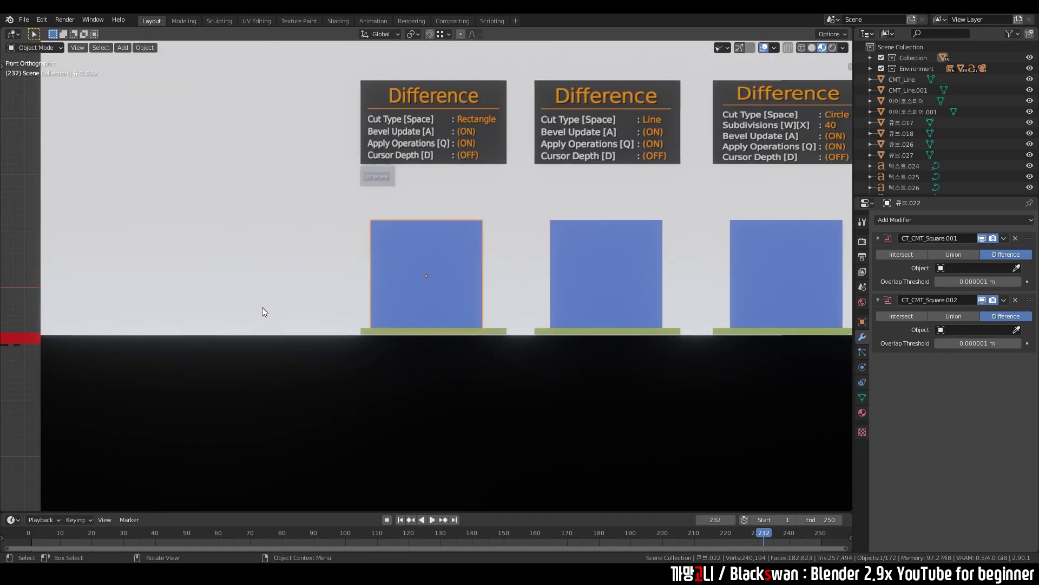
pyautogui.keyDown('shift'); pyautogui.moveTo(292, 318); pyautogui.dragTo(291, 331, button='middle'); pyautogui.keyUp('shift')
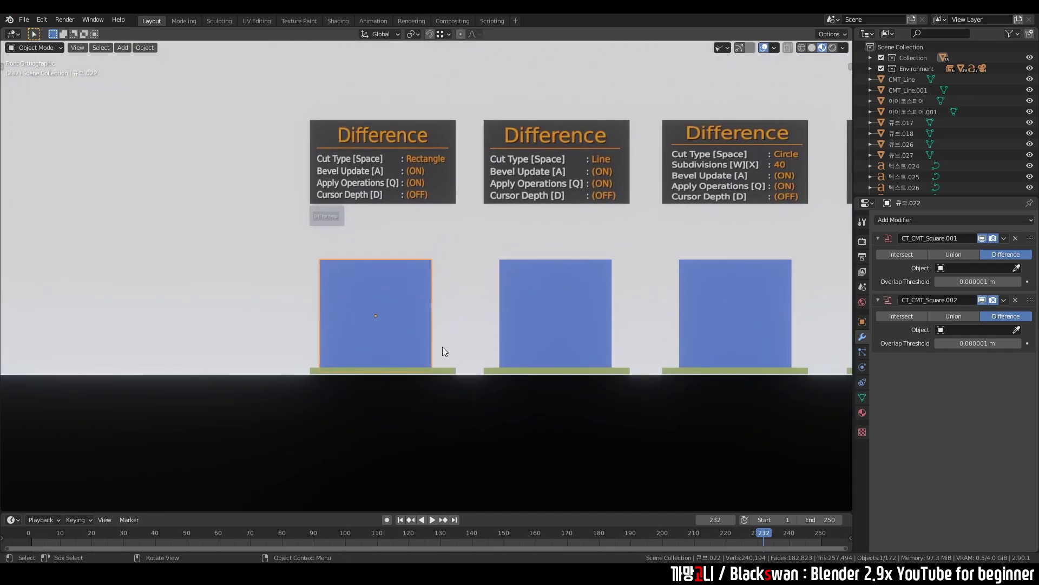
pyautogui.hotkey('ctrl', 'shift', 'x')
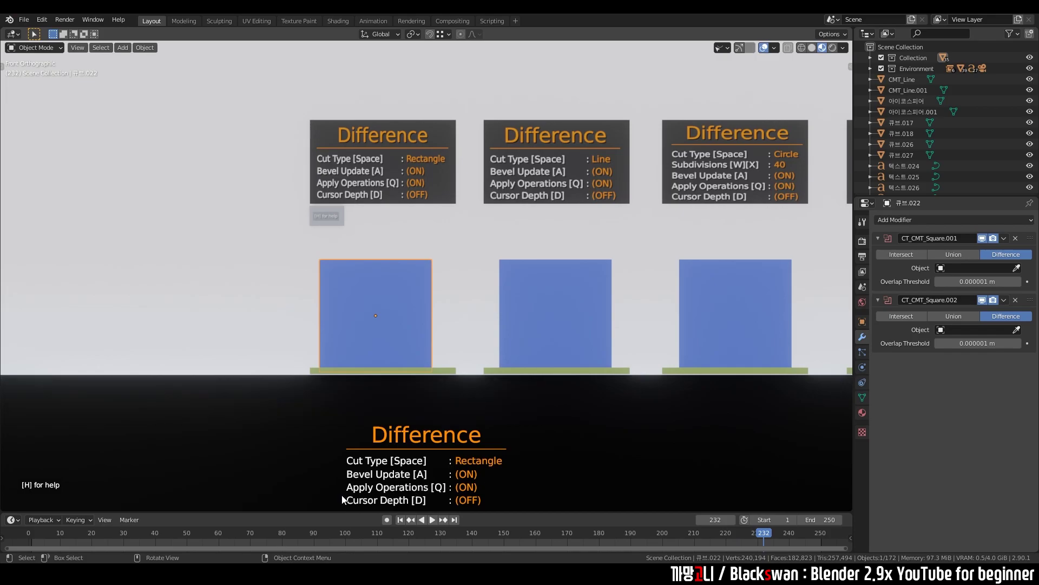
pyautogui.moveTo(412, 292); pyautogui.dragTo(477, 334)
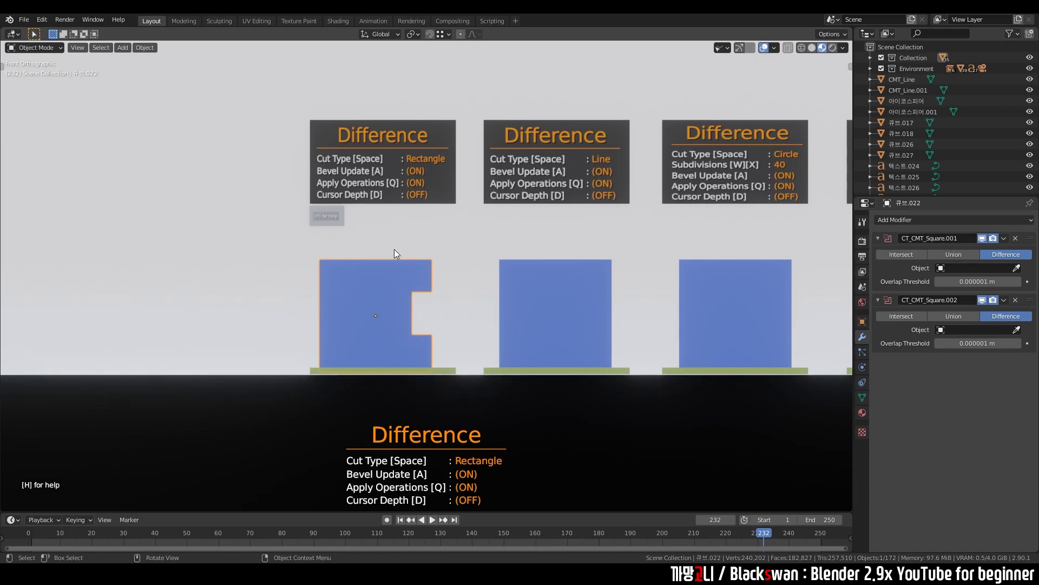
pyautogui.moveTo(401, 290); pyautogui.dragTo(401, 291)
pyautogui.moveTo(401, 292); pyautogui.dragTo(434, 316, button='middle')
pyautogui.press('KP_1')
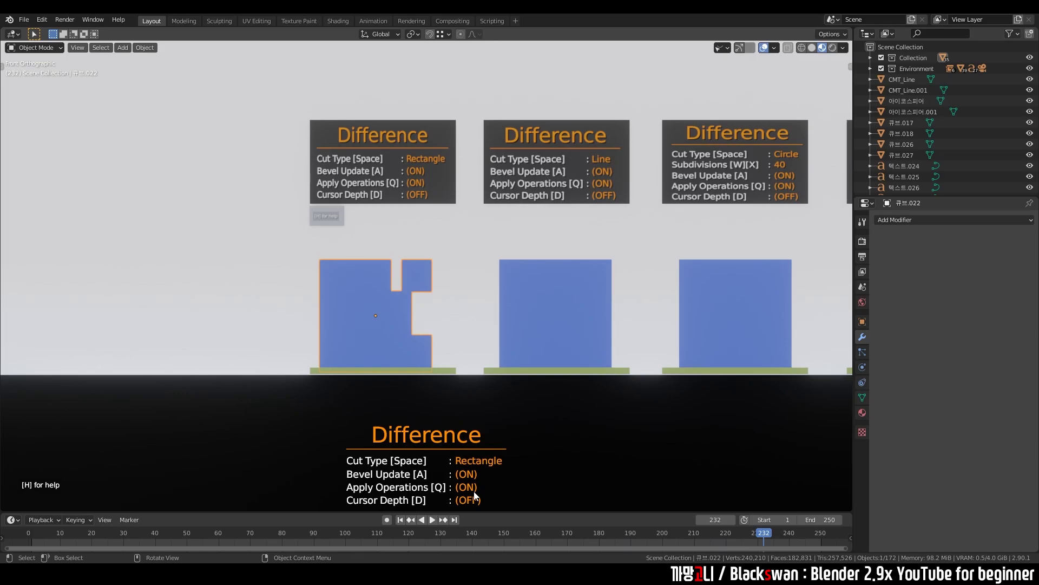
# Keep cuts as live modifiers, then cut a horizontal hole and a vertical top slot
pyautogui.press('q')
pyautogui.moveTo(382, 329); pyautogui.dragTo(382, 329)
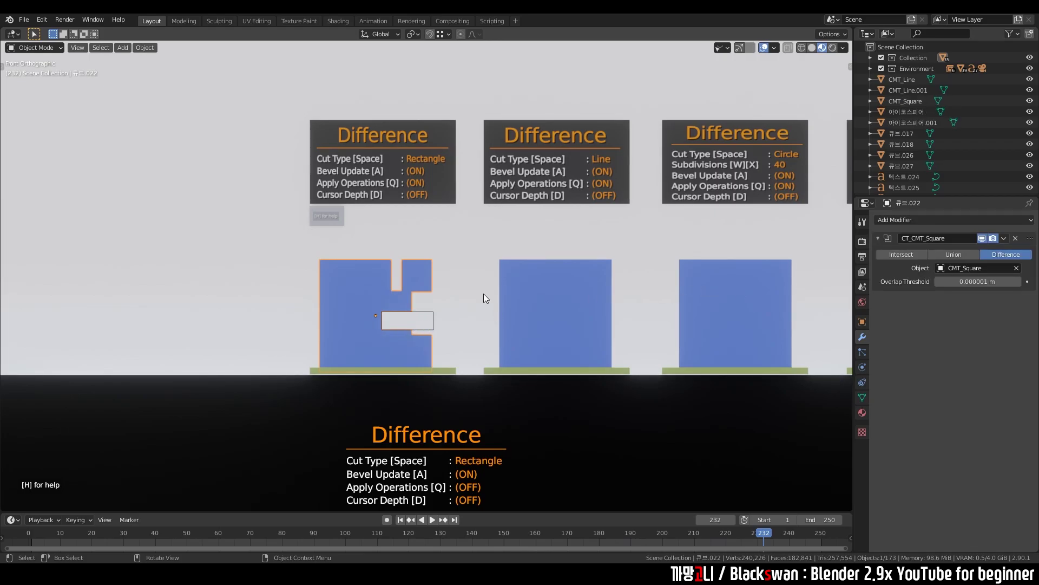
pyautogui.moveTo(368, 283); pyautogui.dragTo(374, 296)
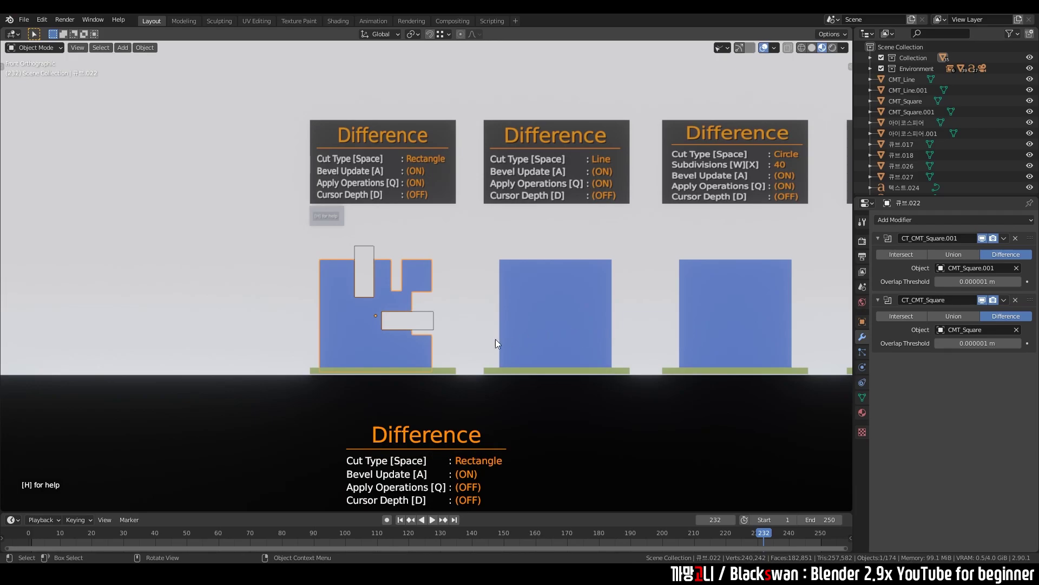
pyautogui.moveTo(495, 339)
pyautogui.mouseDown(button='middle')
pyautogui.moveTo(450, 324)
pyautogui.moveTo(422, 349)
pyautogui.mouseUp(button='middle')
# Reposition both cutter objects and resize the second rectangle cutter
pyautogui.click(407, 362)
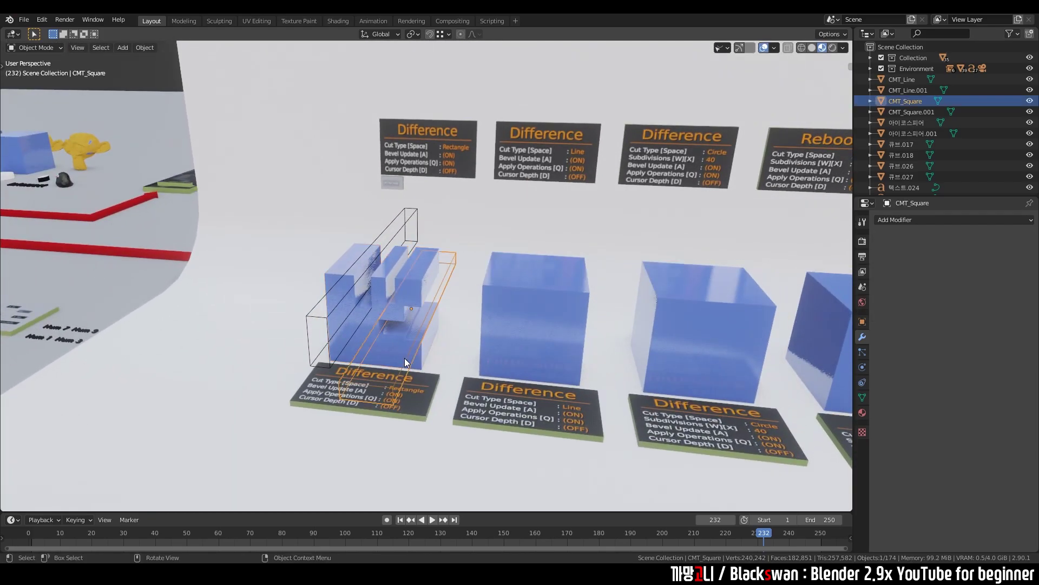
pyautogui.press('g')
pyautogui.click(436, 366)
pyautogui.scroll(3, 437, 367)
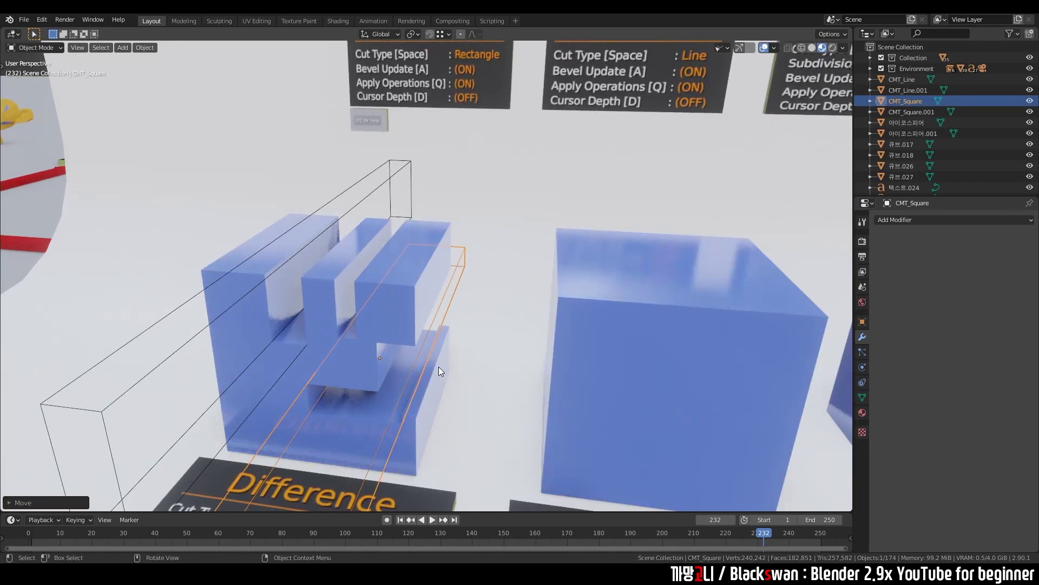
pyautogui.moveTo(439, 367); pyautogui.dragTo(369, 331, button='middle')
pyautogui.click(296, 329)
pyautogui.click(283, 329)
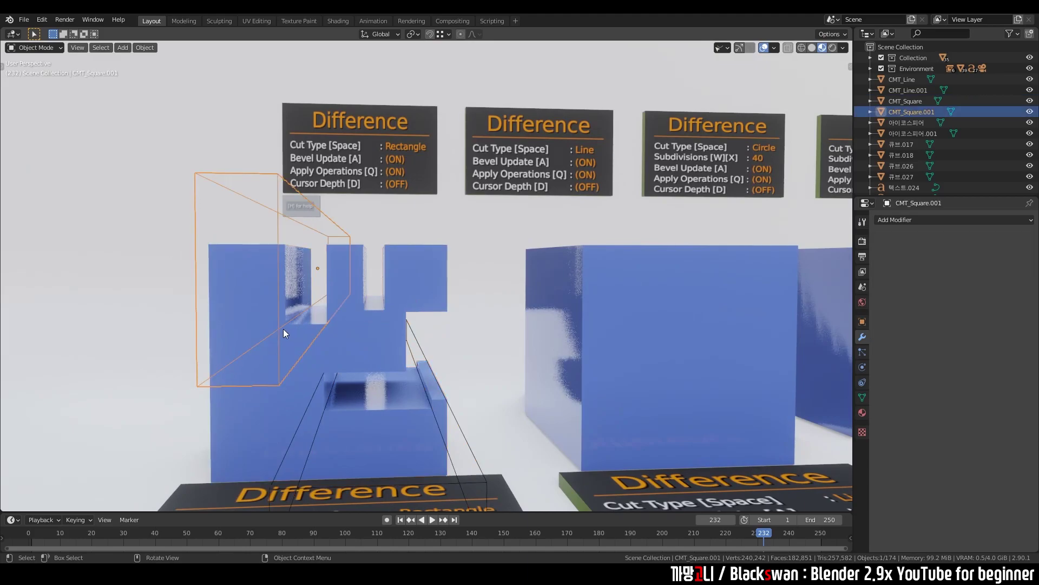
pyautogui.press('g')
pyautogui.click(309, 377)
pyautogui.press('s')
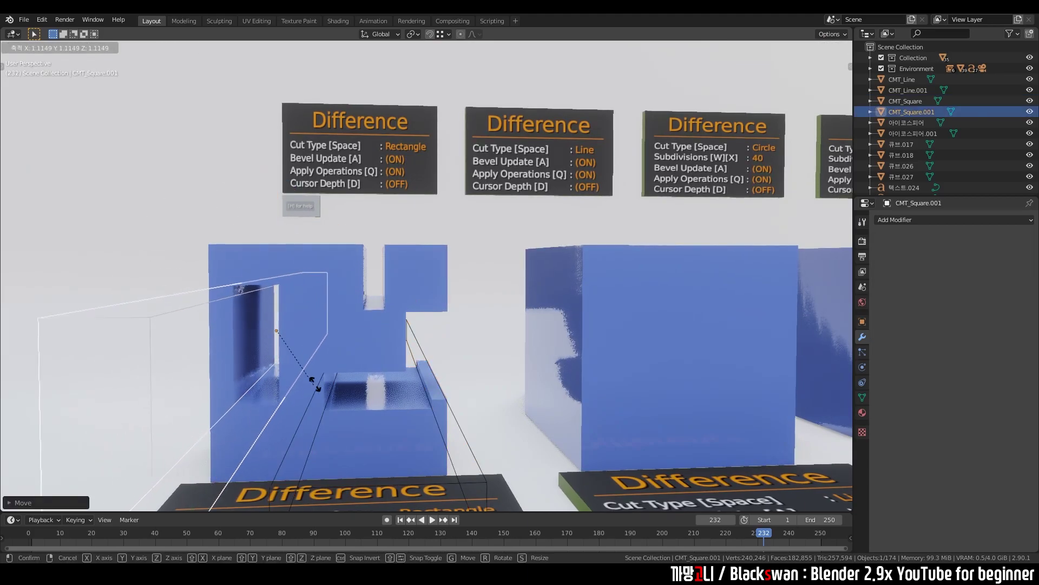
pyautogui.rightClick(368, 355)
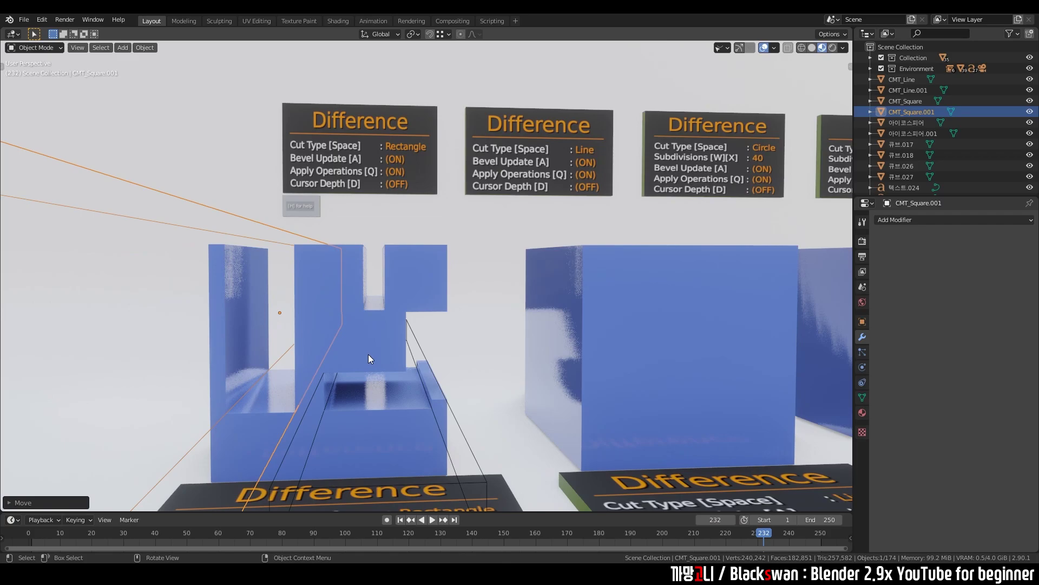
# Apply both Boolean modifiers on the cut cube
pyautogui.click(415, 287)
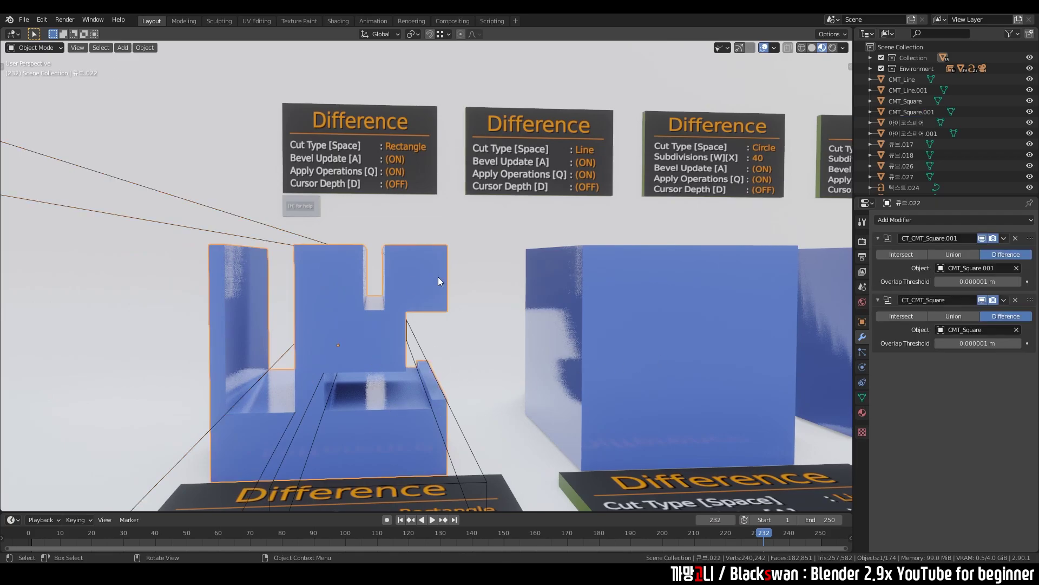
pyautogui.click(1004, 238)
pyautogui.click(972, 250)
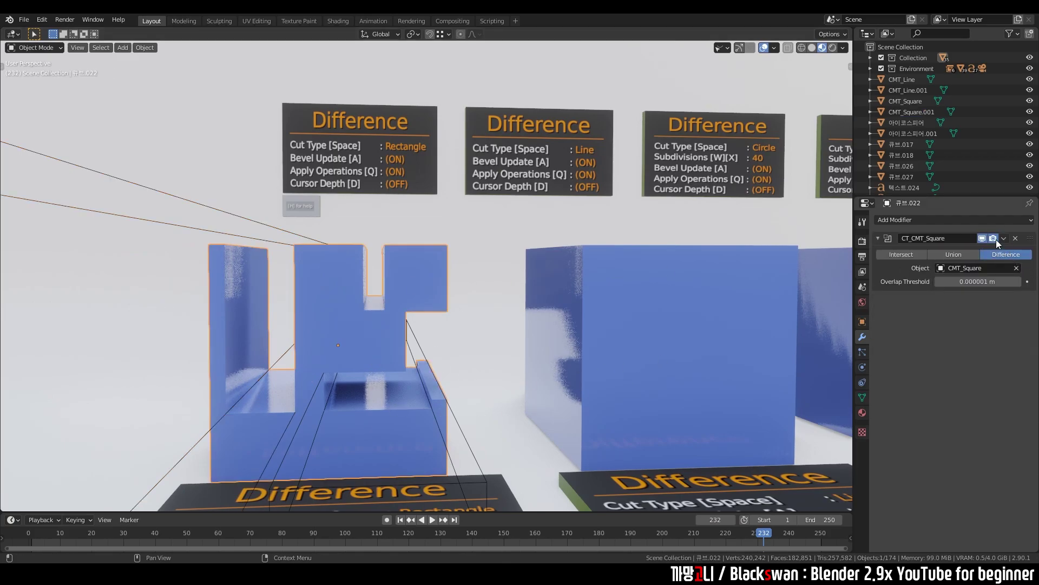
pyautogui.click(1004, 238)
pyautogui.click(967, 253)
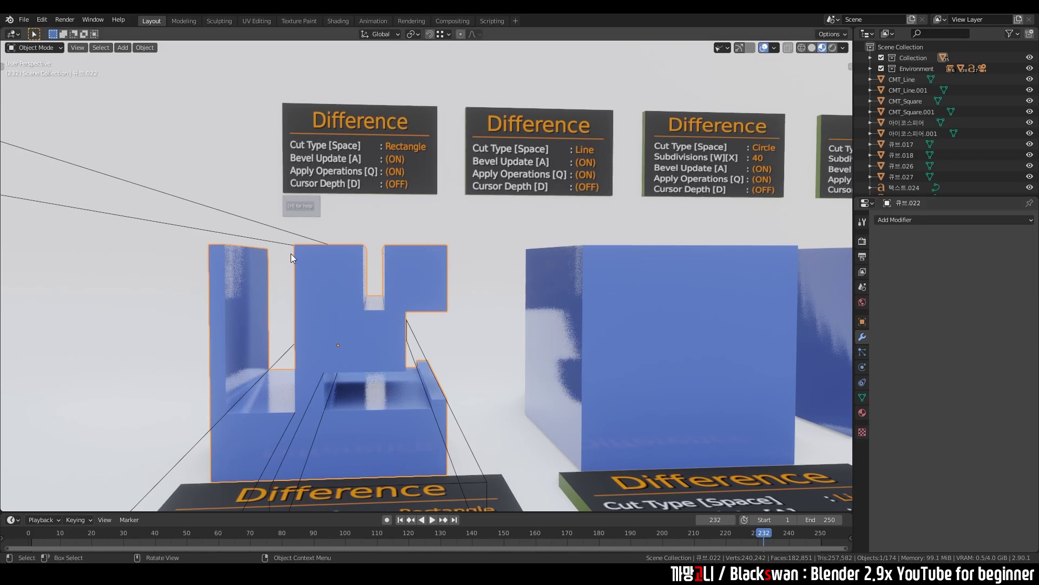
# Delete the leftover cutters CMT_Square.001 and CMT_Square
pyautogui.click(284, 232)
pyautogui.press('Delete')
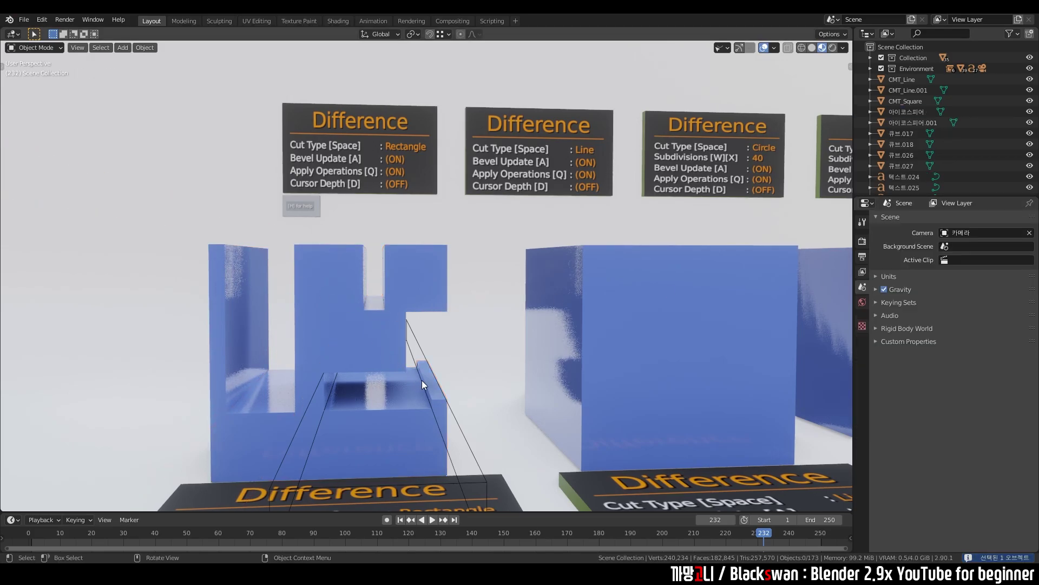
pyautogui.click(422, 381)
pyautogui.press('Delete')
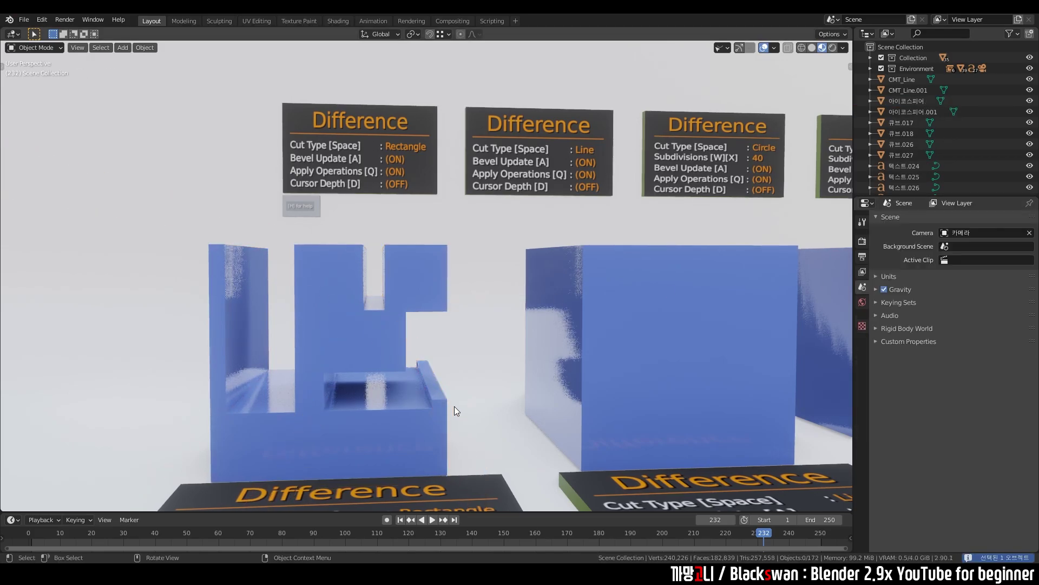
pyautogui.moveTo(453, 407)
pyautogui.mouseDown(button='middle')
pyautogui.moveTo(487, 380)
pyautogui.moveTo(454, 392)
pyautogui.mouseUp(button='middle')
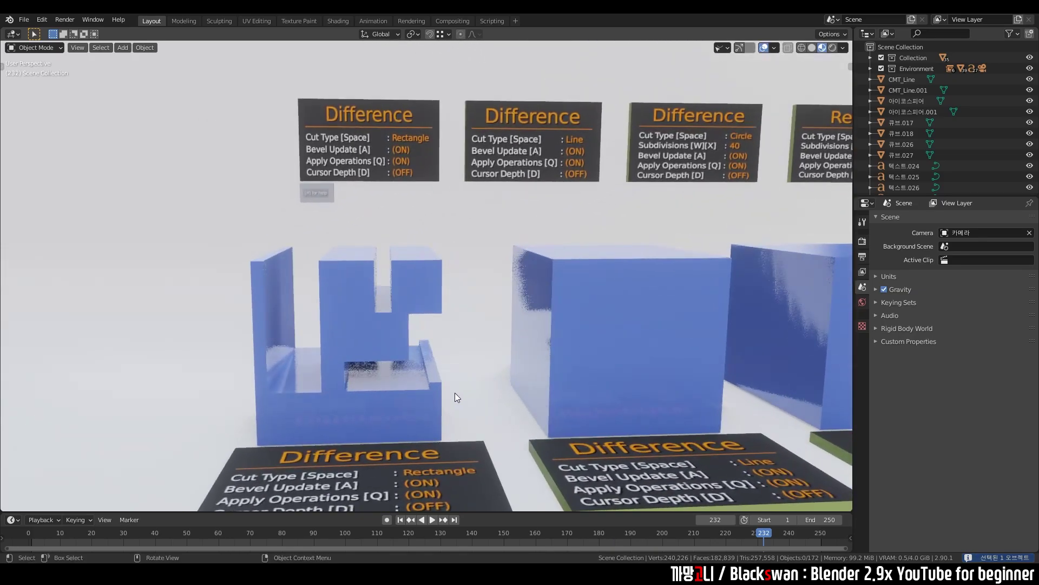
# Select the cut blue block and place the 3D cursor high on its face
pyautogui.press('KP_1')
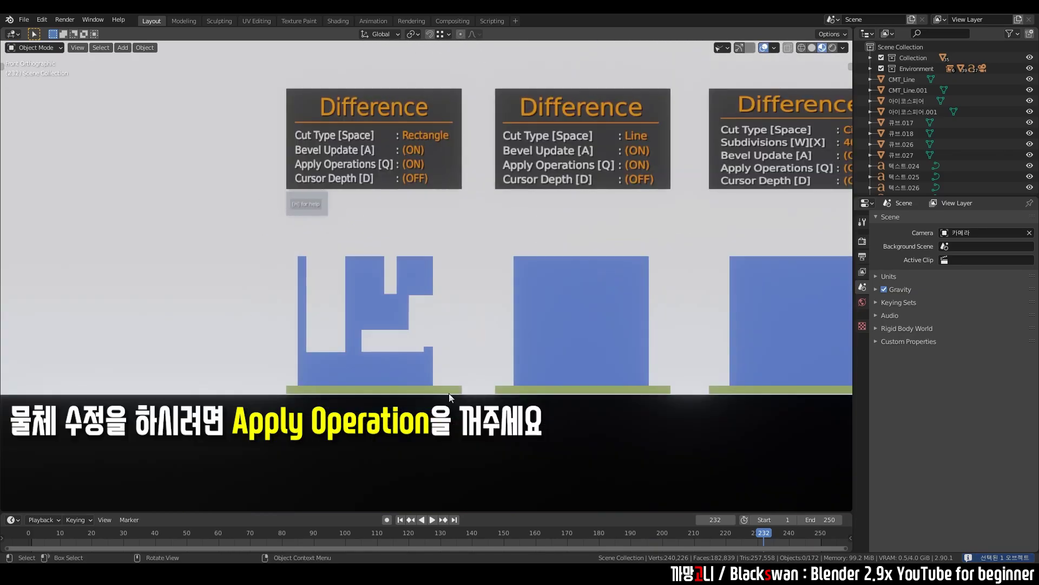
pyautogui.click(382, 365)
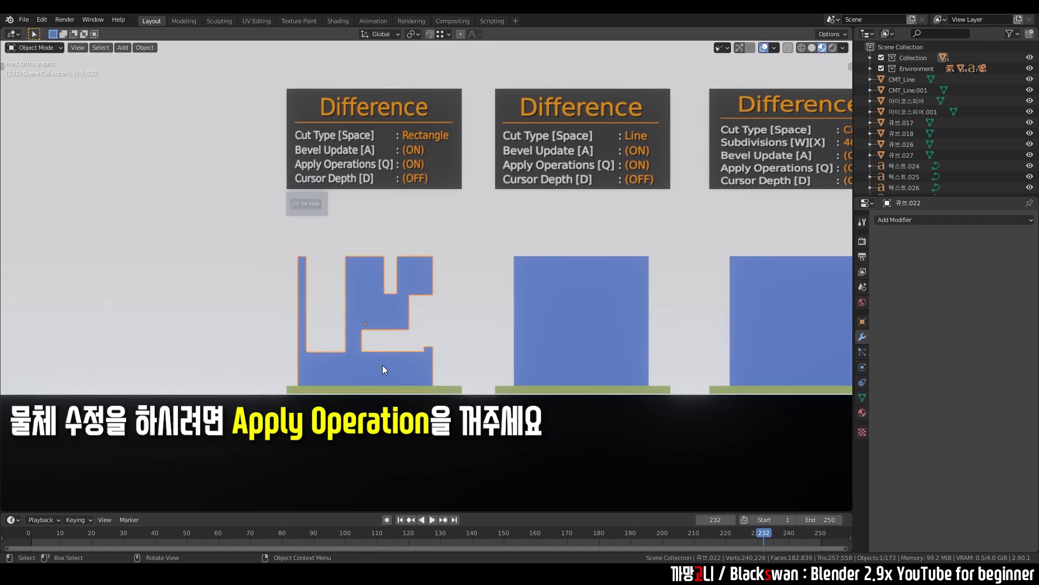
pyautogui.moveTo(382, 365); pyautogui.dragTo(439, 379)
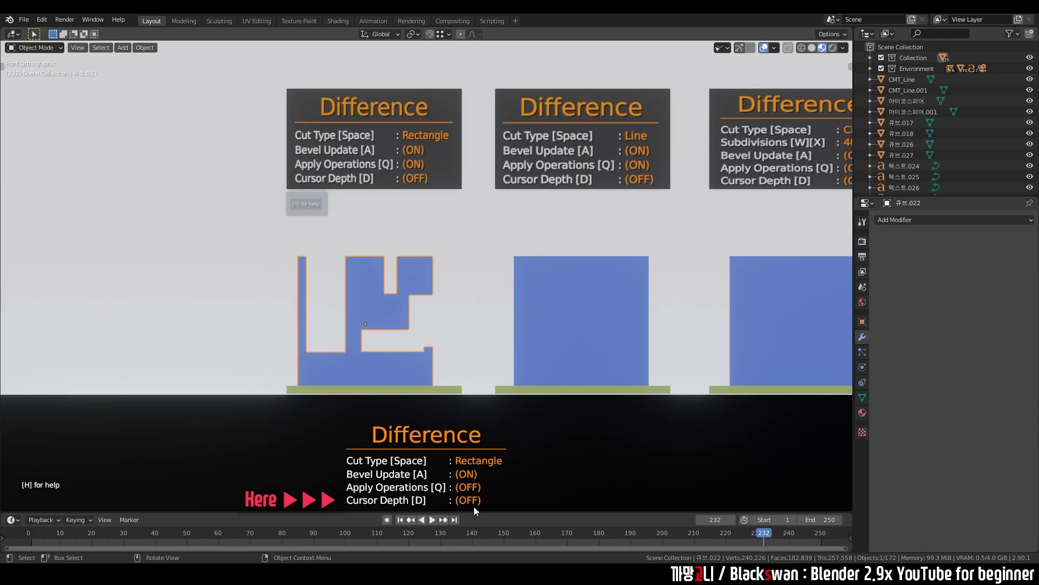
pyautogui.moveTo(425, 331); pyautogui.dragTo(420, 376, button='middle')
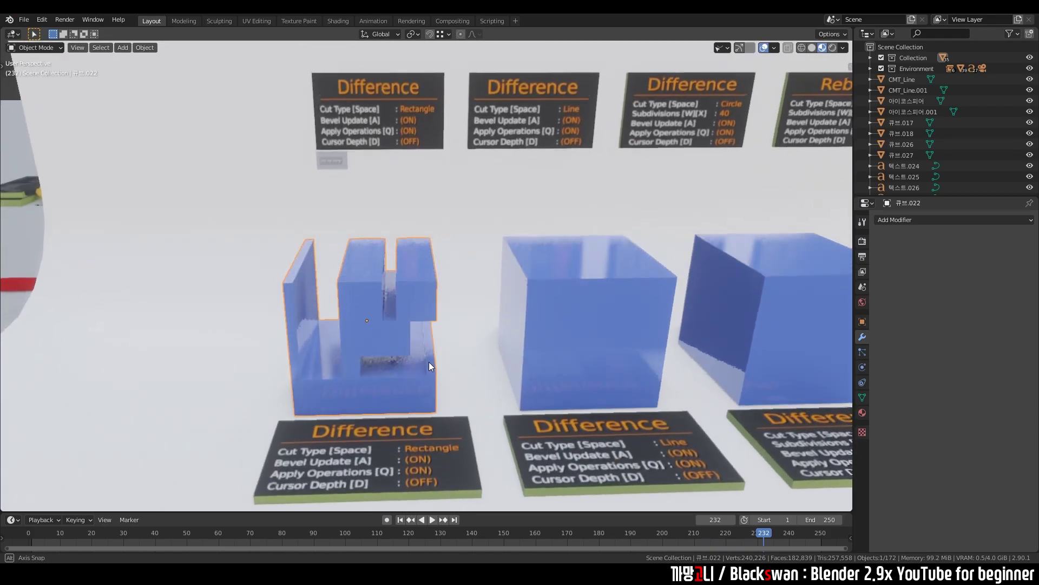
pyautogui.keyDown('shift'); pyautogui.rightClick(367, 267); pyautogui.keyUp('shift')
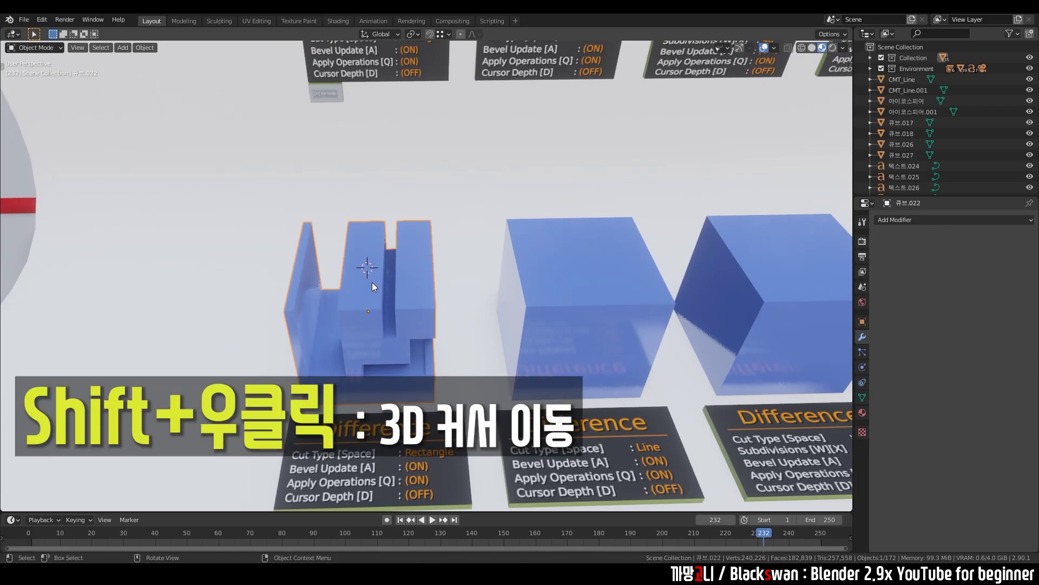
pyautogui.keyDown('shift'); pyautogui.rightClick(363, 253); pyautogui.keyUp('shift')
# In front view, carve a rectangle notch across the block's top edge
pyautogui.press('KP_1')
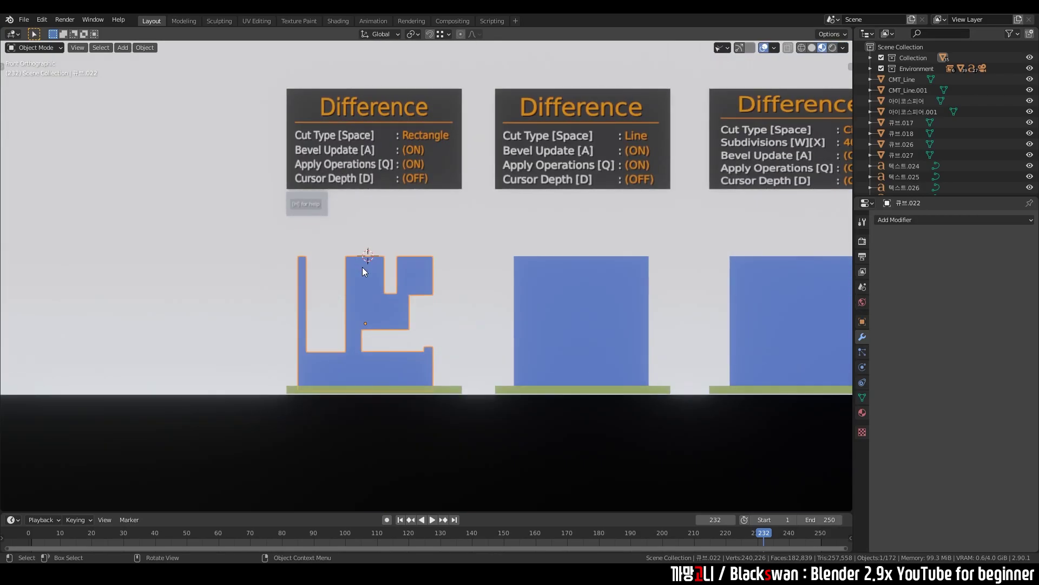
pyautogui.hotkey('ctrl', 'shift', 'x')
pyautogui.moveTo(336, 241); pyautogui.dragTo(400, 293)
pyautogui.moveTo(401, 292)
pyautogui.mouseDown(button='middle')
pyautogui.moveTo(444, 359)
pyautogui.moveTo(372, 348)
pyautogui.mouseUp(button='middle')
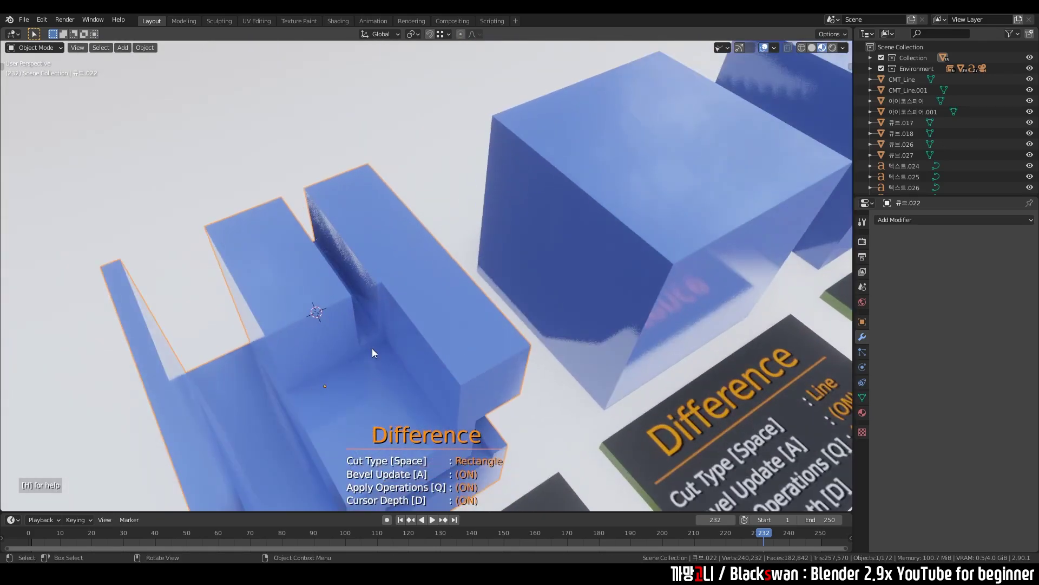
pyautogui.moveTo(305, 327); pyautogui.dragTo(464, 303, button='middle')
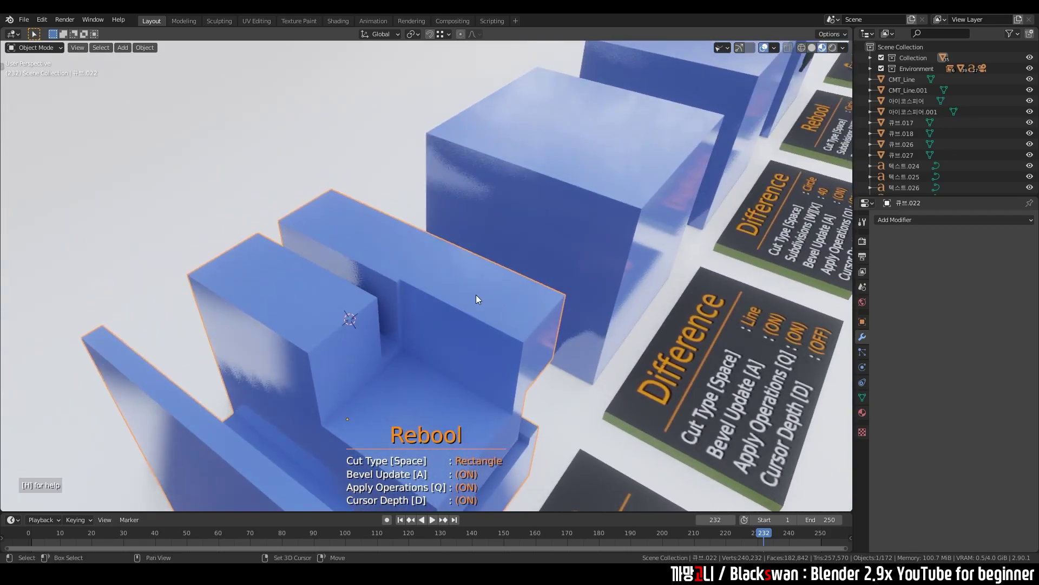
# Move the 3D cursor to the upper face and cut another rectangle into the top right
pyautogui.keyDown('shift'); pyautogui.rightClick(469, 289); pyautogui.keyUp('shift')
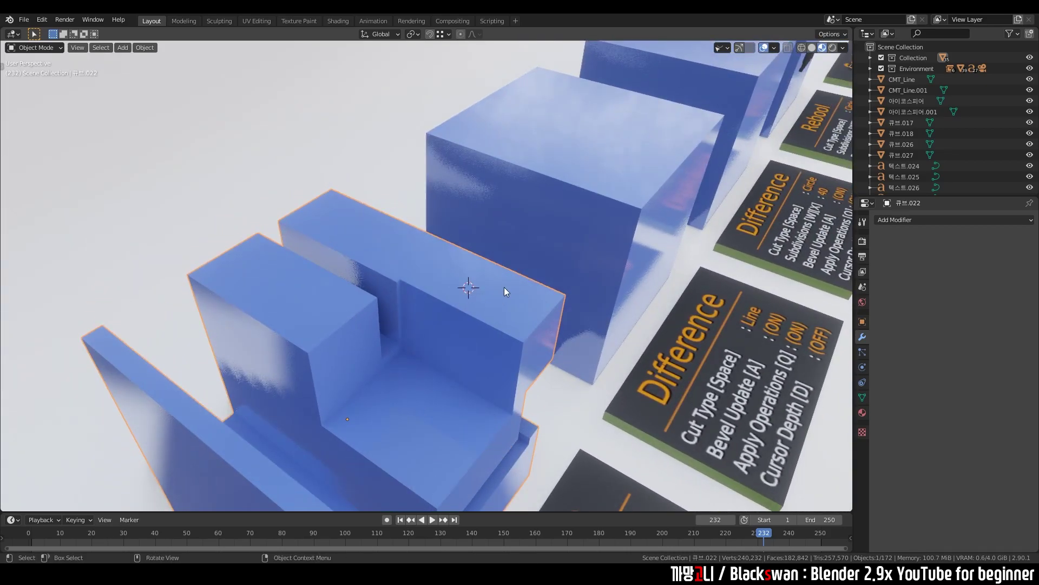
pyautogui.press('KP_1')
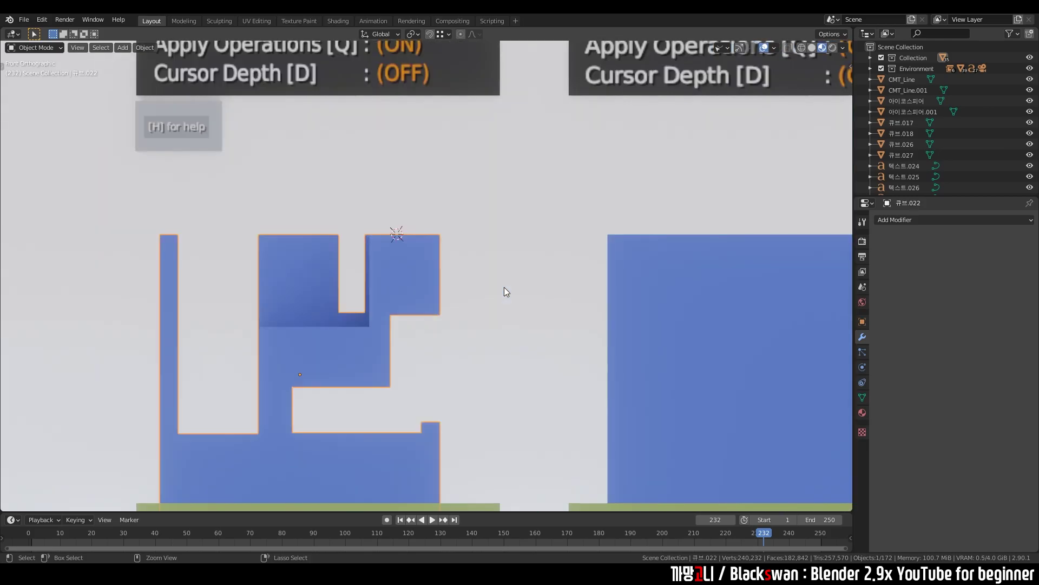
pyautogui.hotkey('ctrl', 'shift', 'x')
pyautogui.moveTo(364, 215); pyautogui.dragTo(456, 273)
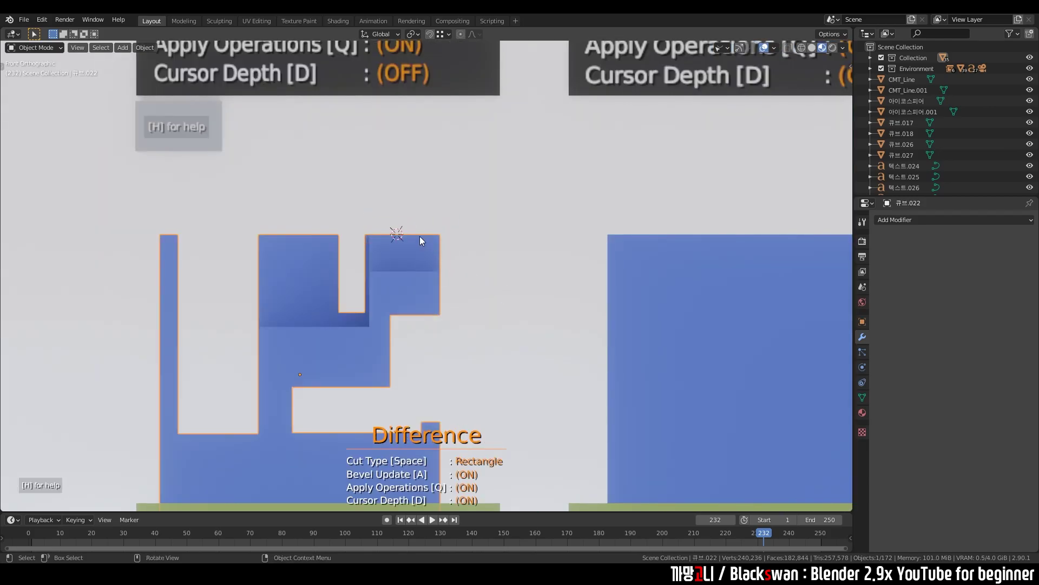
pyautogui.moveTo(420, 237); pyautogui.dragTo(498, 318, button='middle')
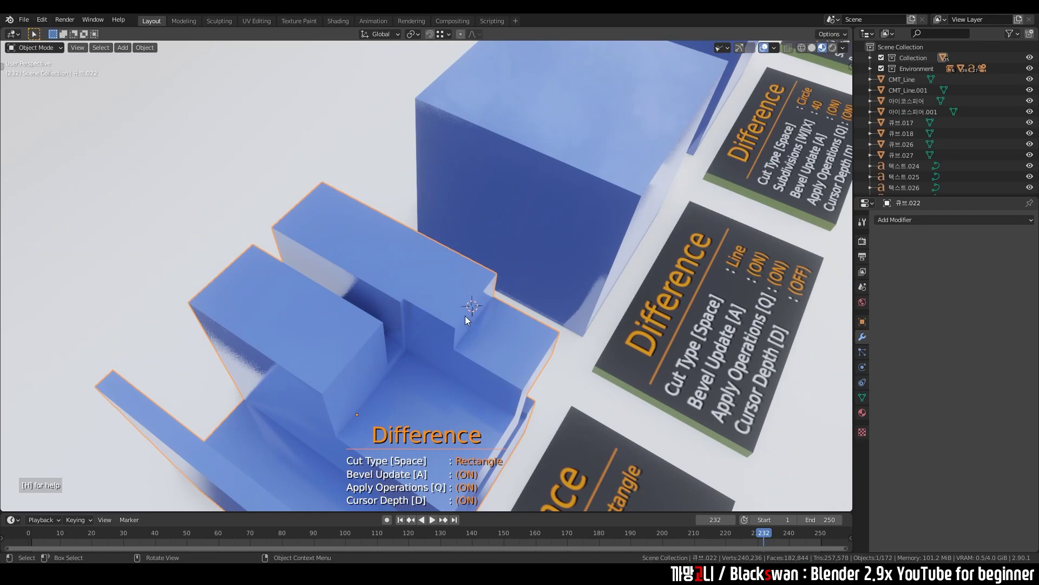
pyautogui.moveTo(468, 326)
pyautogui.mouseDown(button='middle')
pyautogui.moveTo(442, 341)
pyautogui.moveTo(395, 297)
pyautogui.moveTo(430, 286)
pyautogui.moveTo(272, 296)
pyautogui.mouseUp(button='middle')
# Run Carver in Line mode on the middle cube and cut its right side
pyautogui.click(523, 265)
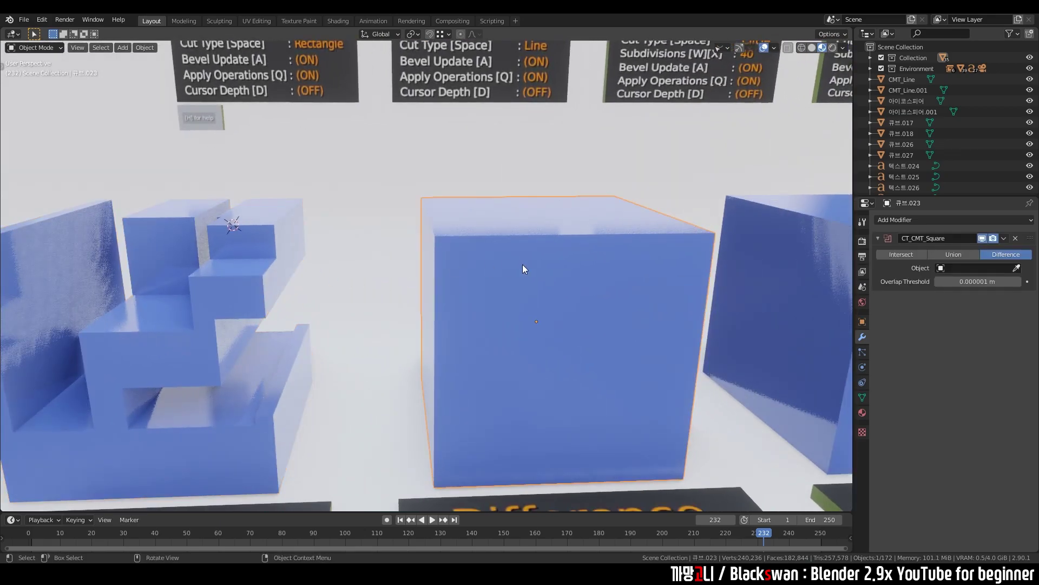
pyautogui.press('KP_1')
pyautogui.scroll(-2, 560, 251)
pyautogui.keyDown('shift'); pyautogui.moveTo(560, 252); pyautogui.dragTo(487, 309, button='middle'); pyautogui.keyUp('shift')
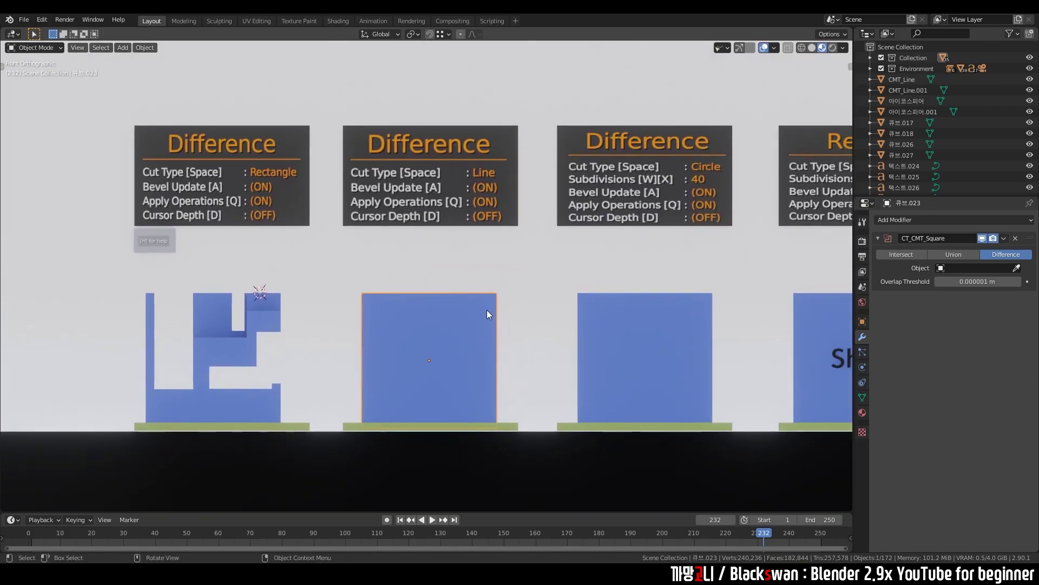
pyautogui.hotkey('ctrl', 'shift', 'x')
pyautogui.keyDown('shift'); pyautogui.moveTo(497, 264); pyautogui.dragTo(548, 262, button='middle'); pyautogui.keyUp('shift')
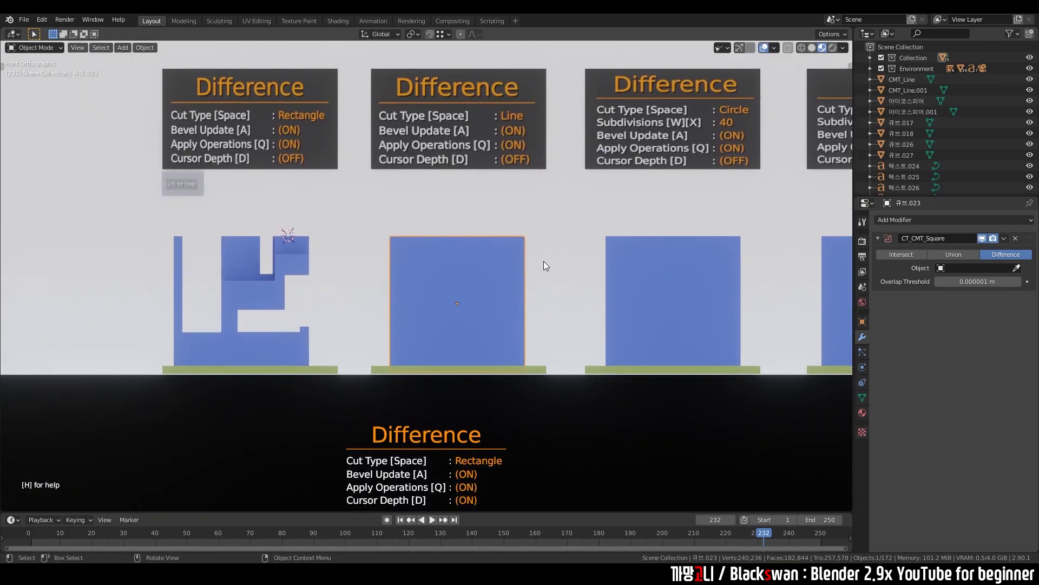
pyautogui.press('d')
pyautogui.press('space')
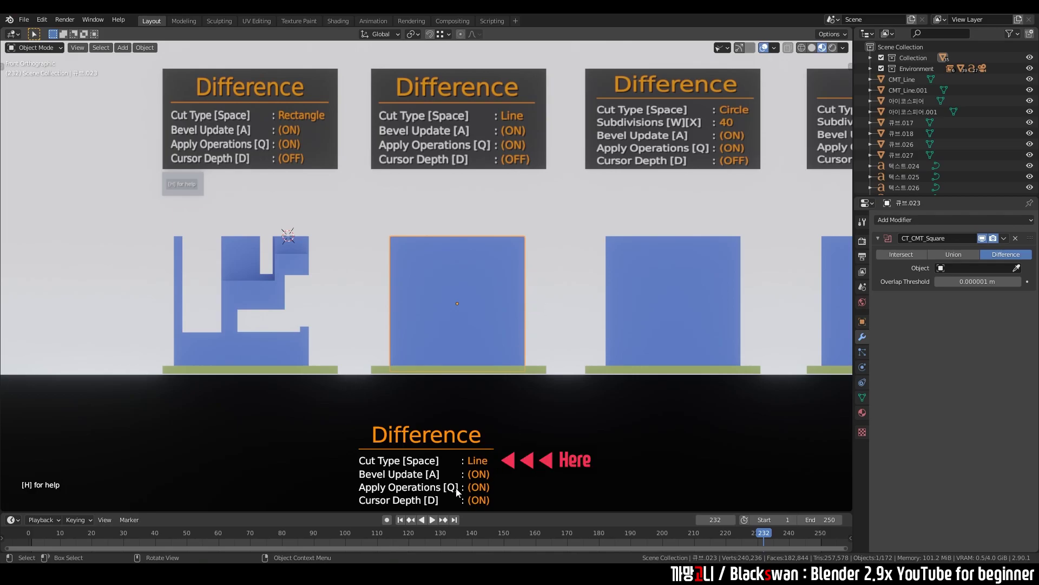
pyautogui.press('d')
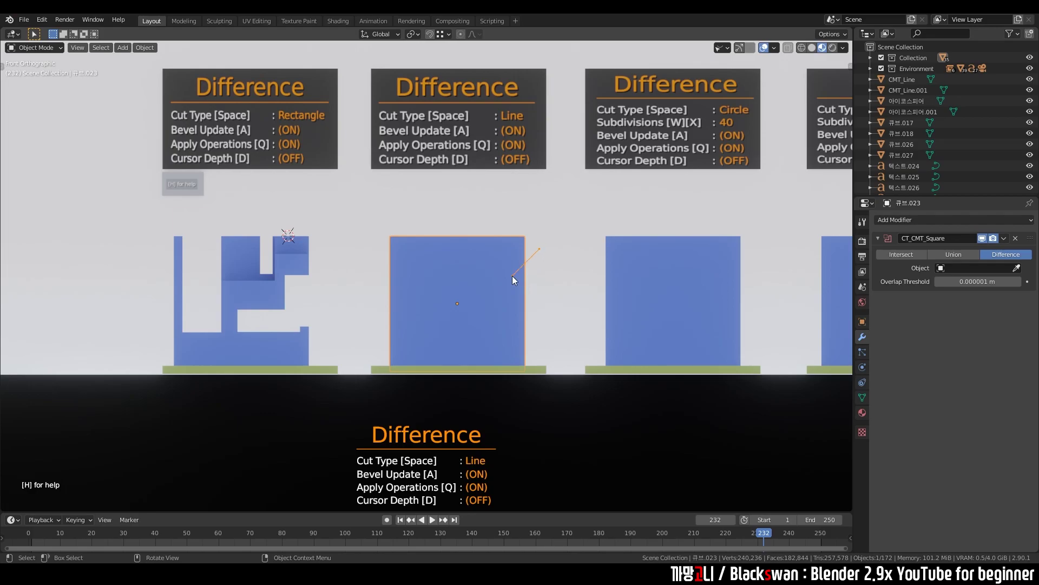
pyautogui.press('space')
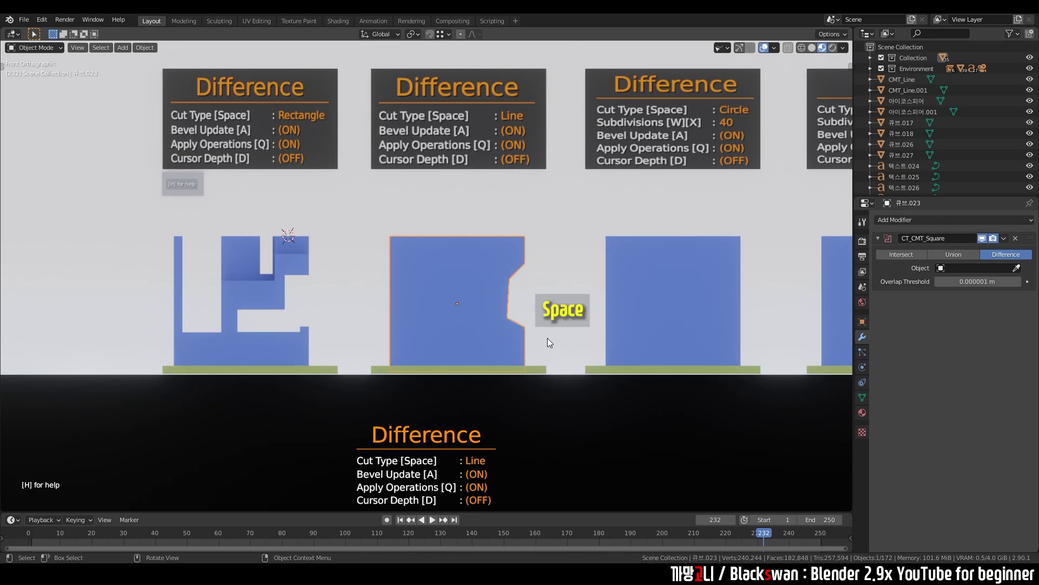
# Cut a line notch into the middle cube's top
pyautogui.press('h')
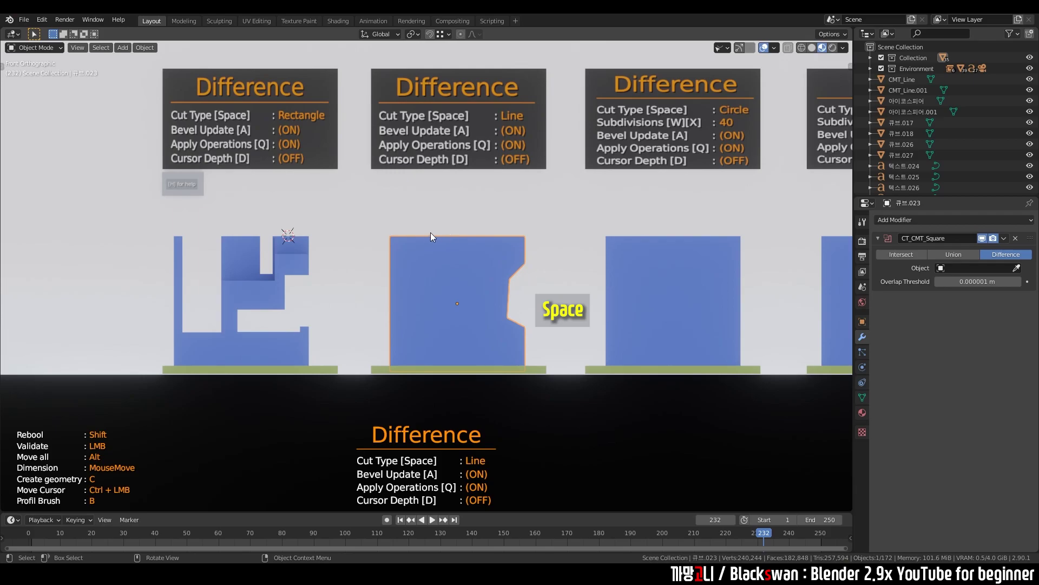
pyautogui.click(420, 222)
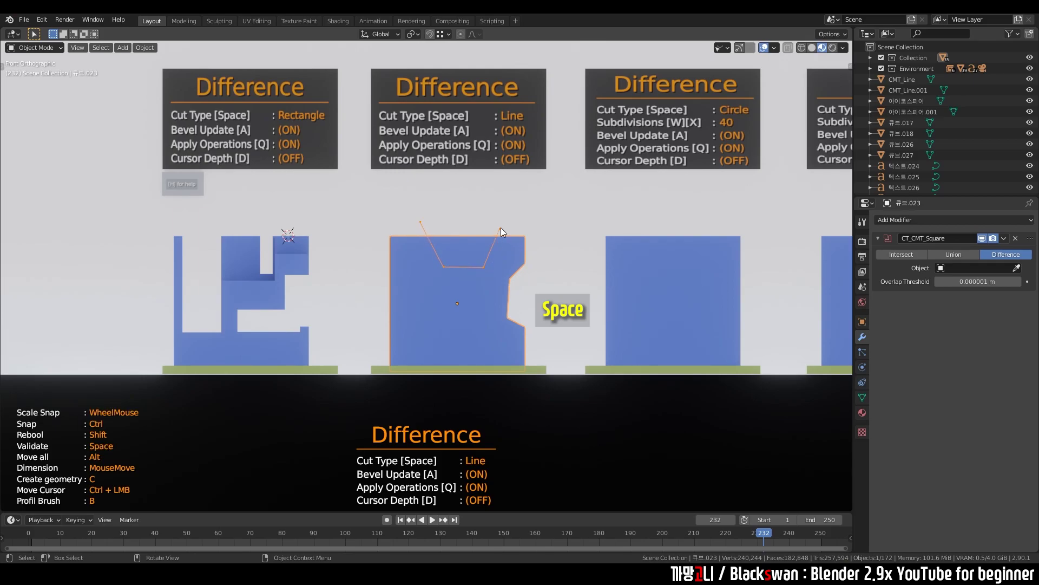
pyautogui.press('space')
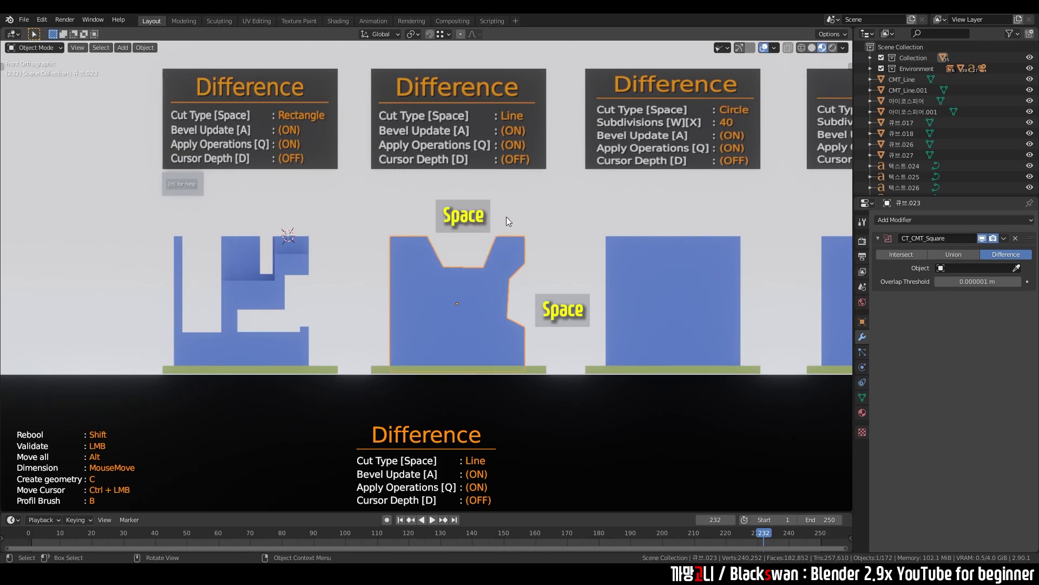
pyautogui.moveTo(498, 301)
pyautogui.mouseDown(button='middle')
pyautogui.moveTo(488, 337)
pyautogui.moveTo(447, 345)
pyautogui.mouseUp(button='middle')
pyautogui.press('KP_1')
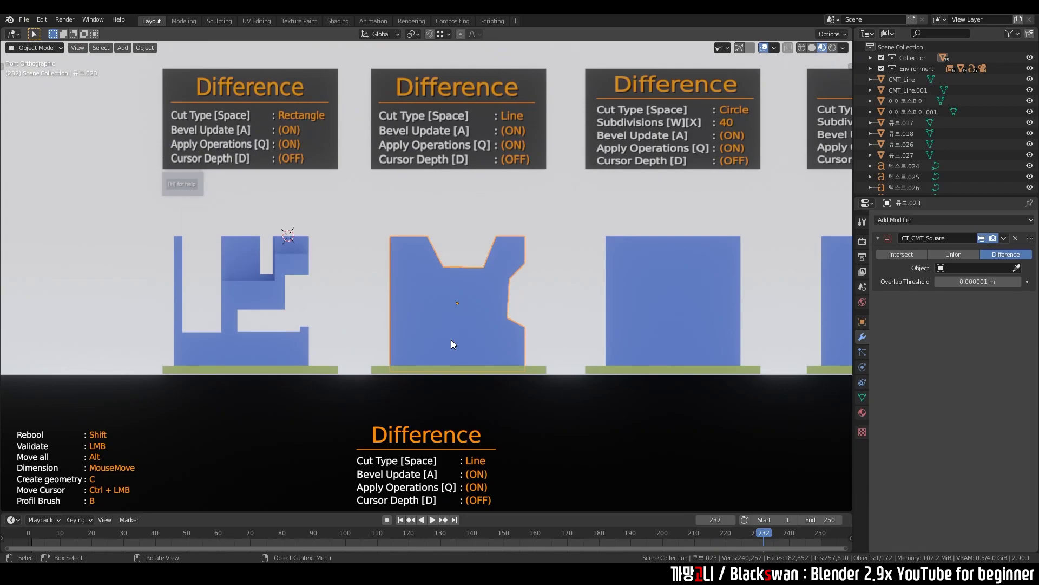
# Click points around a heart outline and close it to cut the heart hole
pyautogui.click(447, 309)
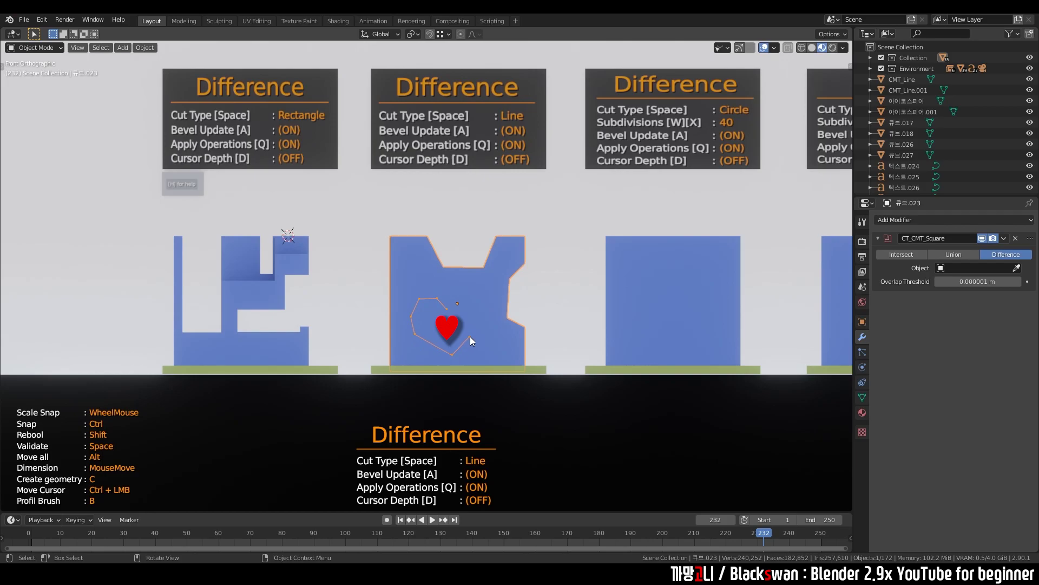
pyautogui.click(465, 295)
pyautogui.click(448, 312)
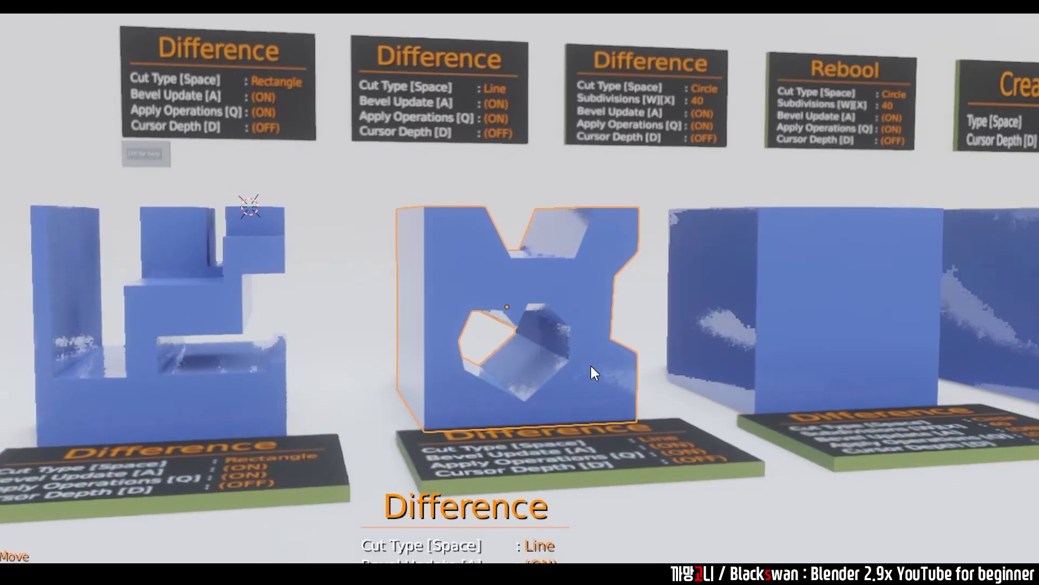
pyautogui.moveTo(591, 363)
pyautogui.mouseDown(button='middle')
pyautogui.moveTo(616, 368)
pyautogui.moveTo(566, 359)
pyautogui.moveTo(522, 378)
pyautogui.mouseUp(button='middle')
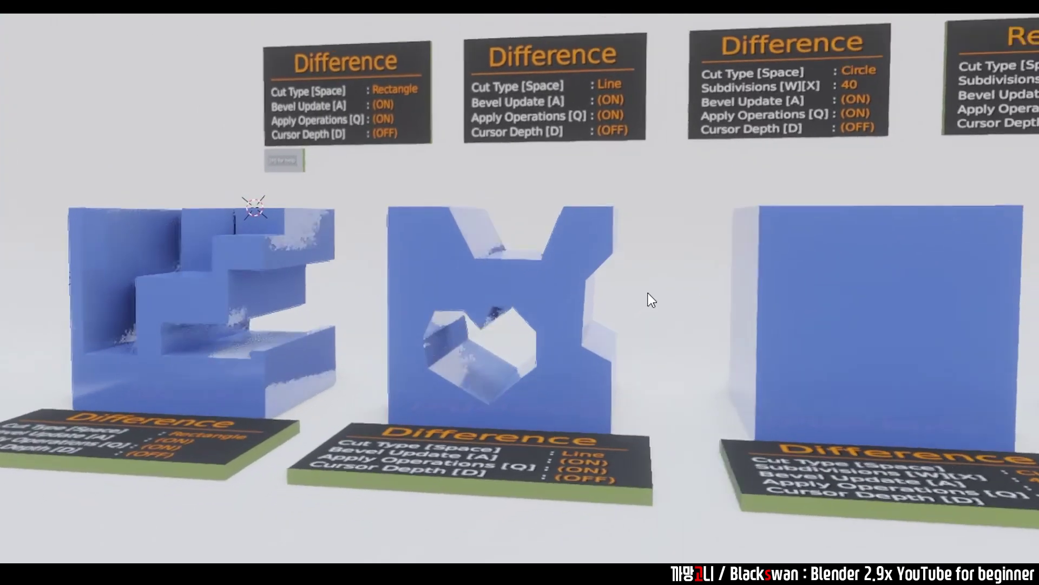
pyautogui.click(694, 296)
# Cut a round hole into the third cube with Carver's Circle mode
pyautogui.press('KP_1')
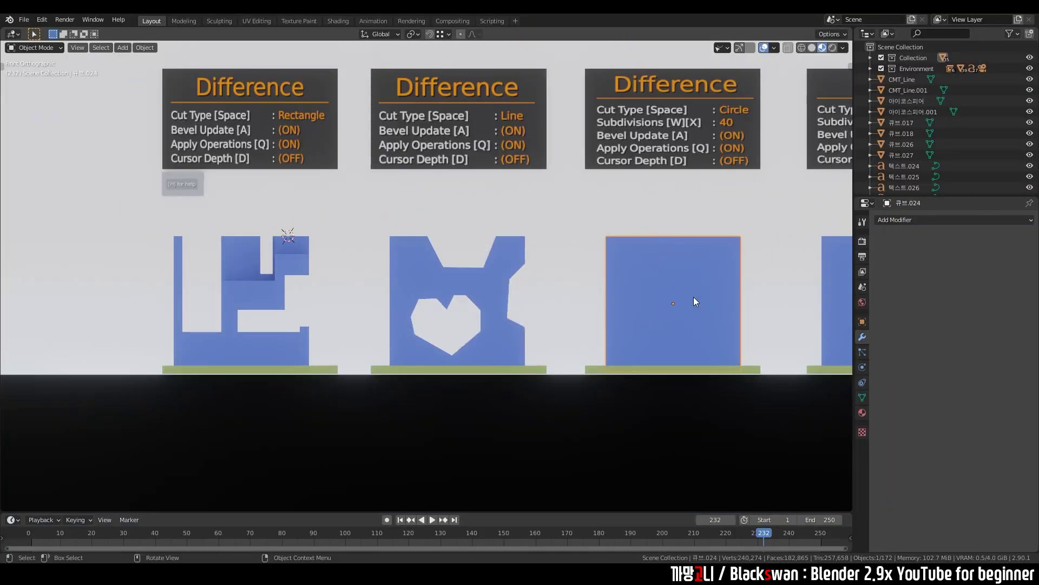
pyautogui.keyDown('shift'); pyautogui.moveTo(693, 297); pyautogui.dragTo(476, 282, button='middle'); pyautogui.keyUp('shift')
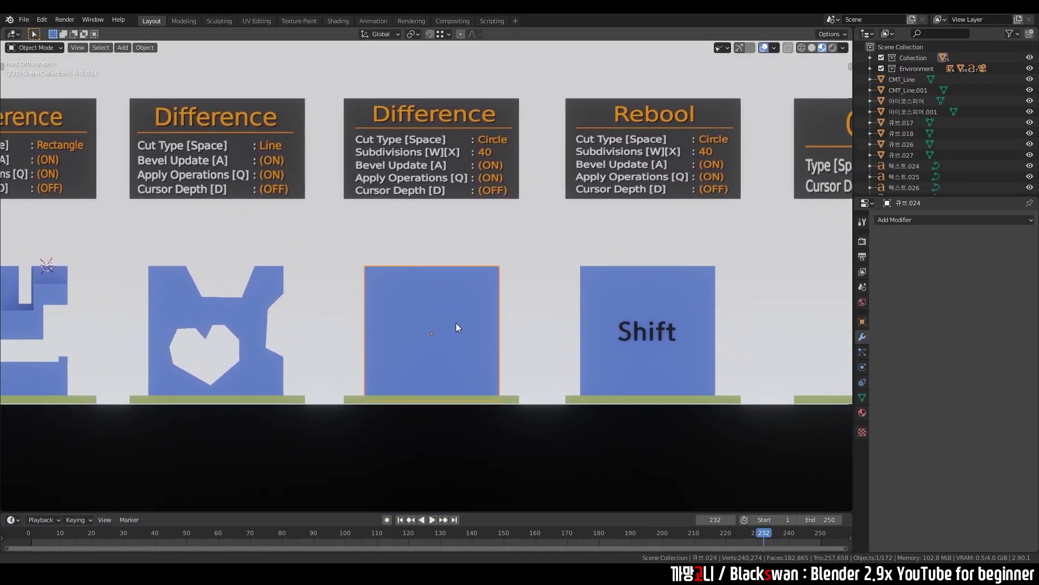
pyautogui.hotkey('ctrl', 'shift', 'x')
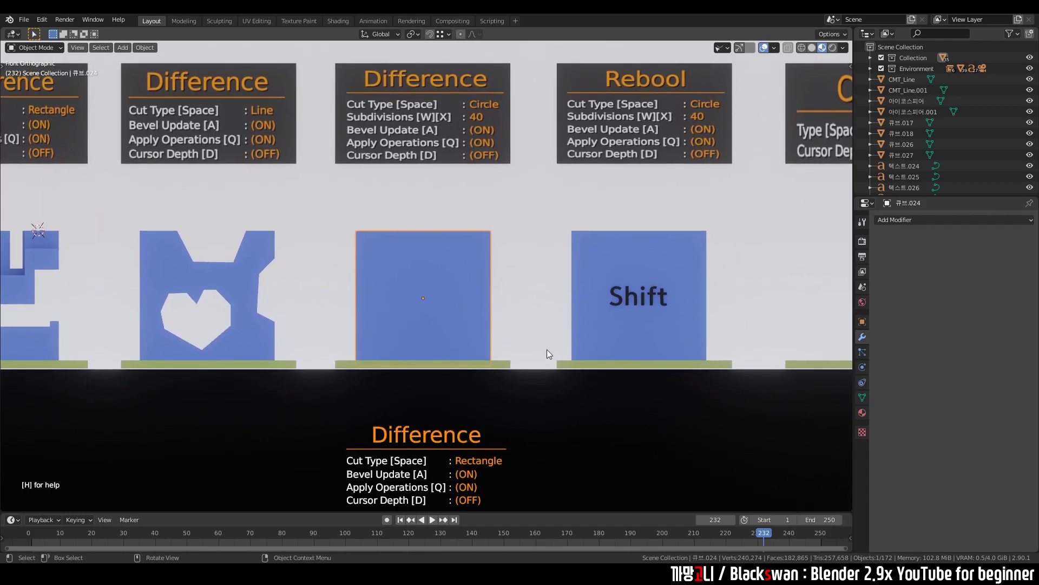
pyautogui.press('space')
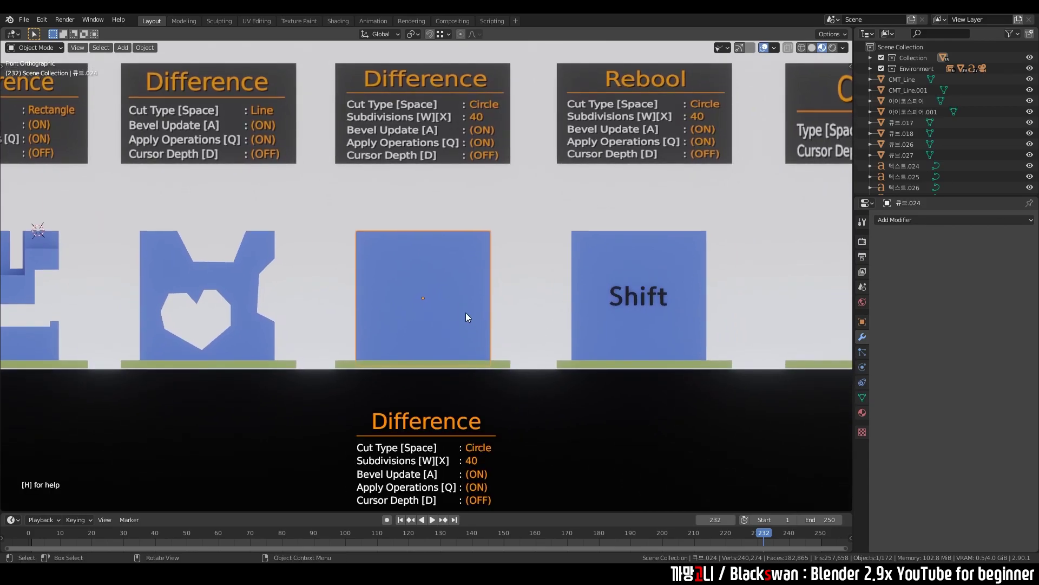
pyautogui.click(449, 298)
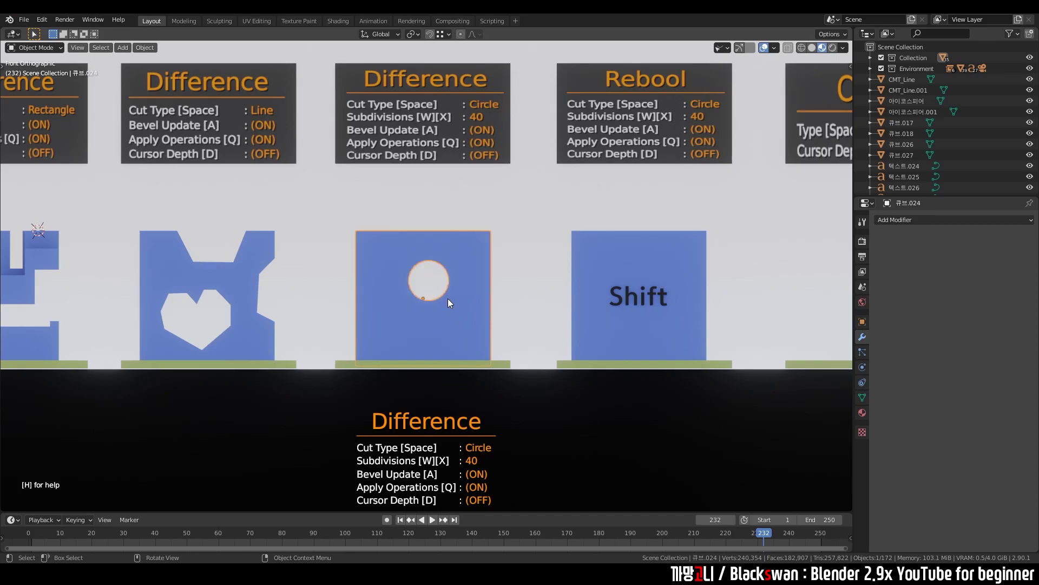
pyautogui.moveTo(447, 299)
pyautogui.mouseDown(button='middle')
pyautogui.moveTo(428, 324)
pyautogui.moveTo(450, 315)
pyautogui.mouseUp(button='middle')
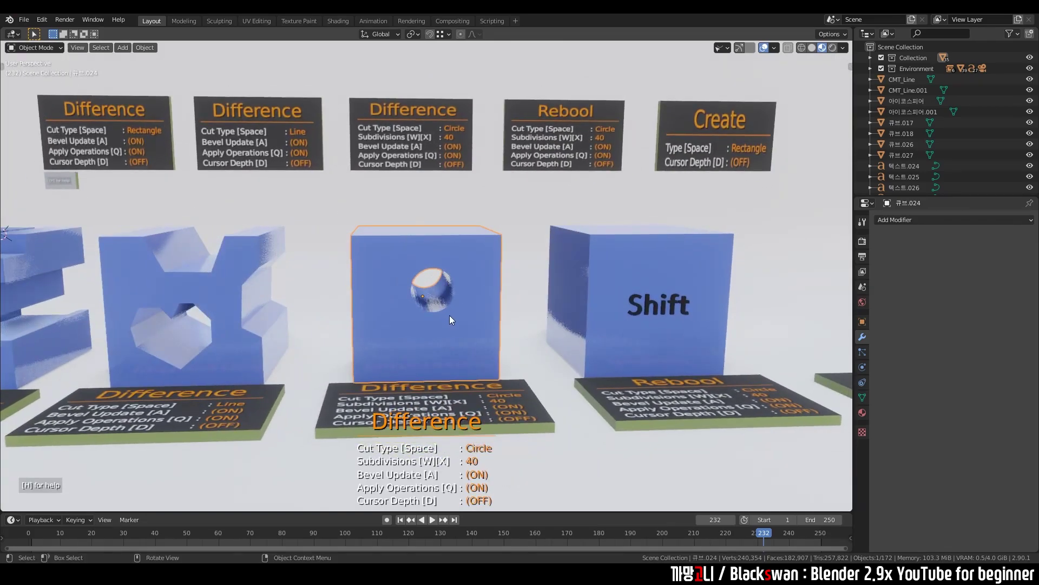
pyautogui.press('KP_1')
pyautogui.scroll(1, 449, 316)
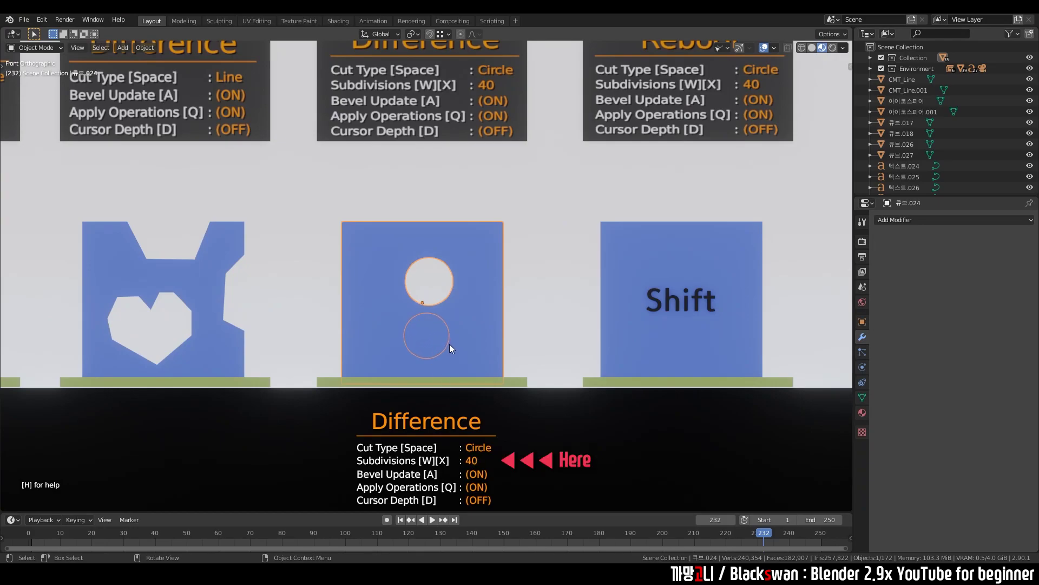
# Cut small diamond, hexagon and pentagon holes by changing the cutter's sides with W/X
pyautogui.press('x')
pyautogui.press('x')
pyautogui.press('x')
pyautogui.press('x')
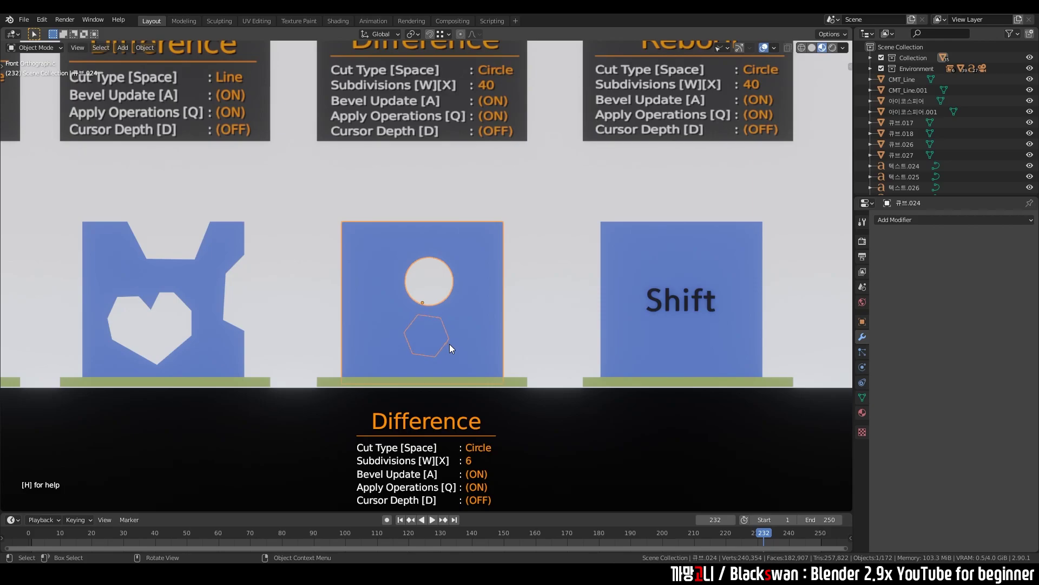
pyautogui.press('w')
pyautogui.press('x')
pyautogui.press('x')
pyautogui.press('x')
pyautogui.press('w')
pyautogui.press('w')
pyautogui.moveTo(455, 341); pyautogui.dragTo(440, 341)
pyautogui.press('x')
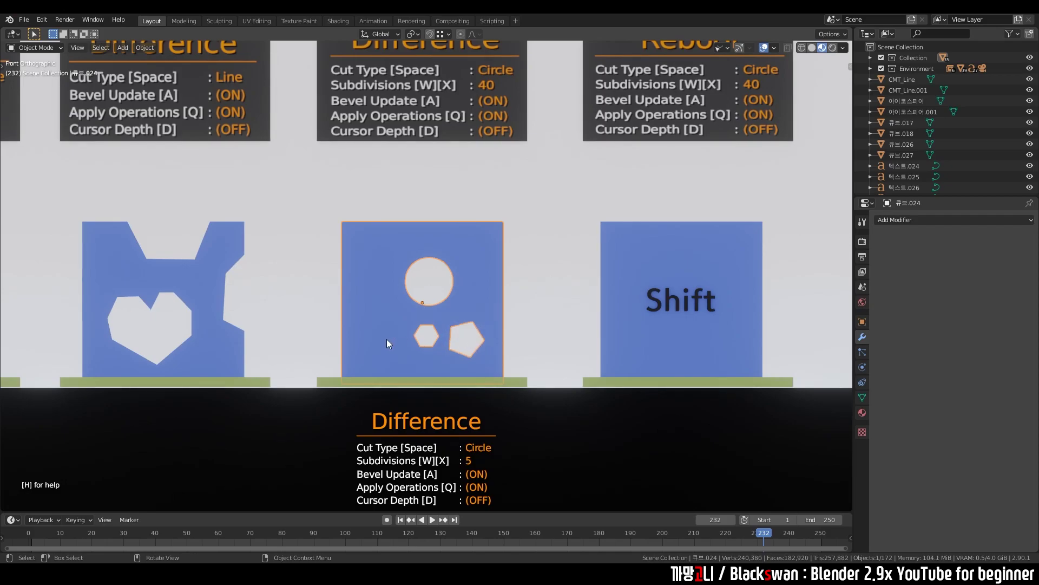
pyautogui.moveTo(389, 341); pyautogui.dragTo(394, 345)
pyautogui.press('w')
pyautogui.press('w')
pyautogui.press('w')
pyautogui.press('w')
pyautogui.press('x')
pyautogui.press('x')
pyautogui.press('x')
pyautogui.press('x')
pyautogui.press('x')
pyautogui.press('x')
pyautogui.click(395, 343)
pyautogui.moveTo(502, 313)
pyautogui.mouseDown(button='middle')
pyautogui.moveTo(463, 332)
pyautogui.moveTo(541, 329)
pyautogui.moveTo(491, 316)
pyautogui.mouseUp(button='middle')
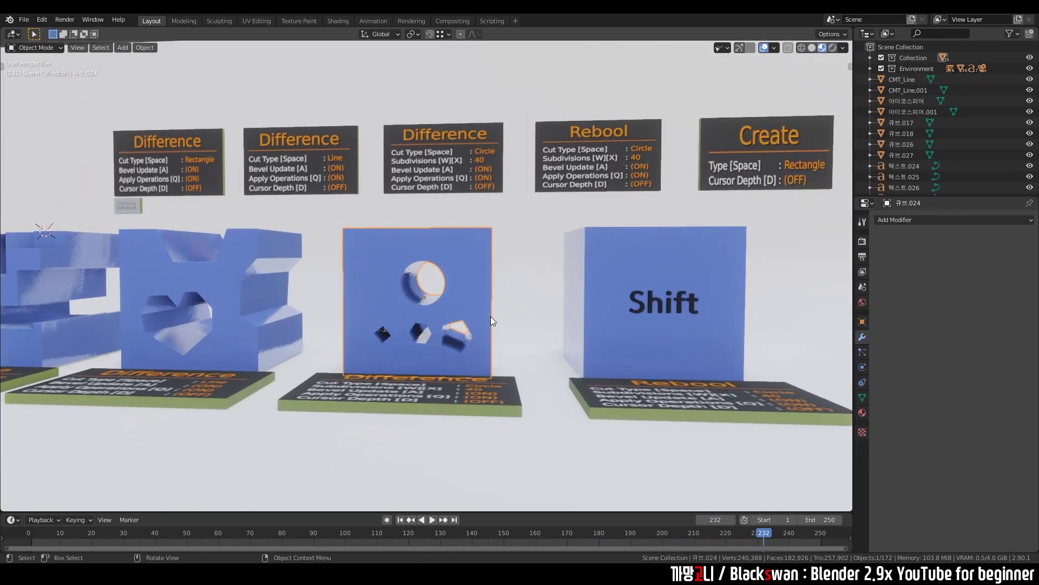
# Select and frame the Shift cube in front view
pyautogui.click(624, 269)
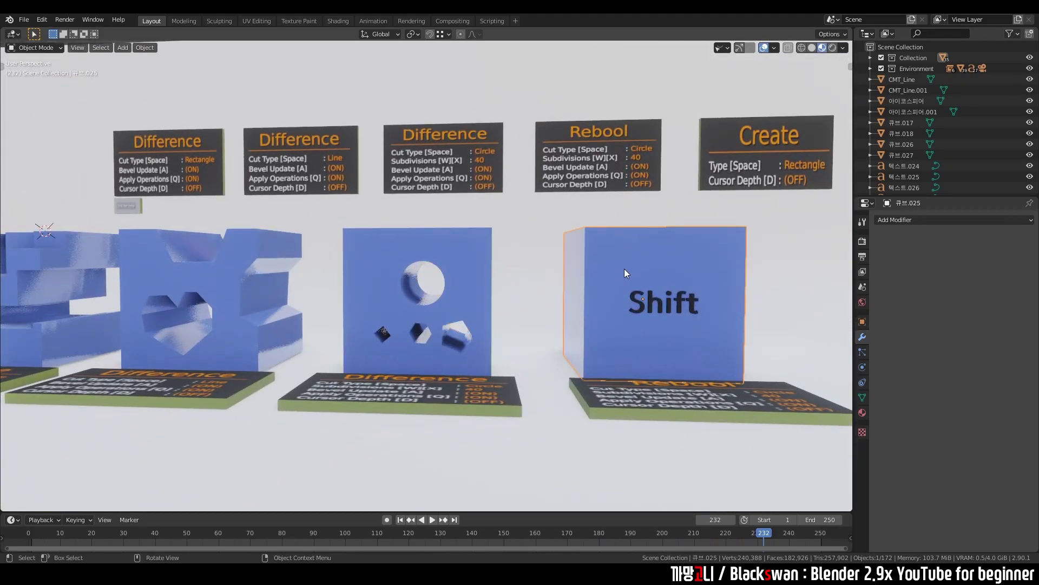
pyautogui.press('KP_Decimal')
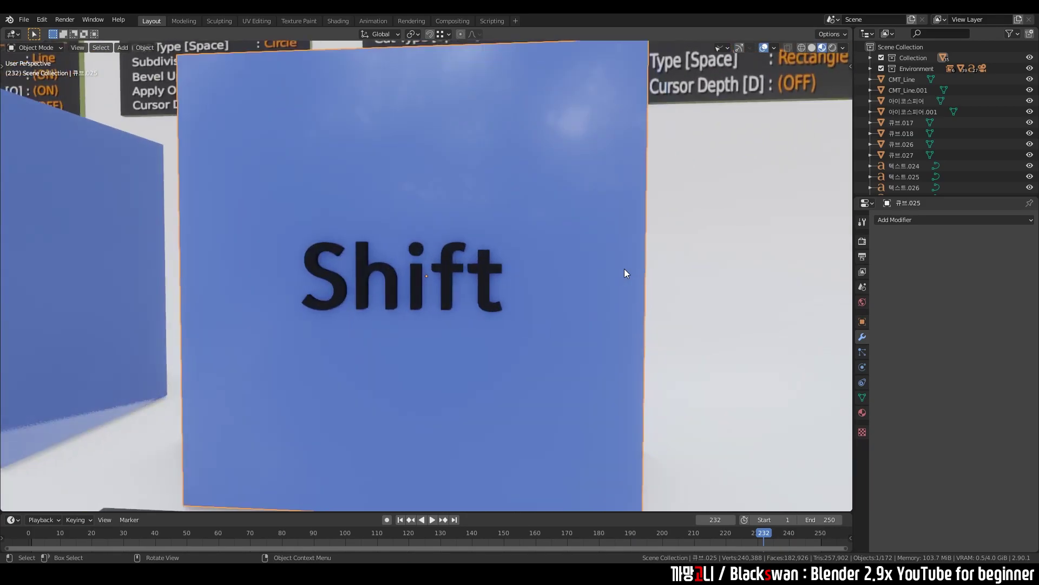
pyautogui.scroll(-2, 623, 269)
pyautogui.press('`')
pyautogui.click(607, 256)
pyautogui.scroll(-2, 572, 245)
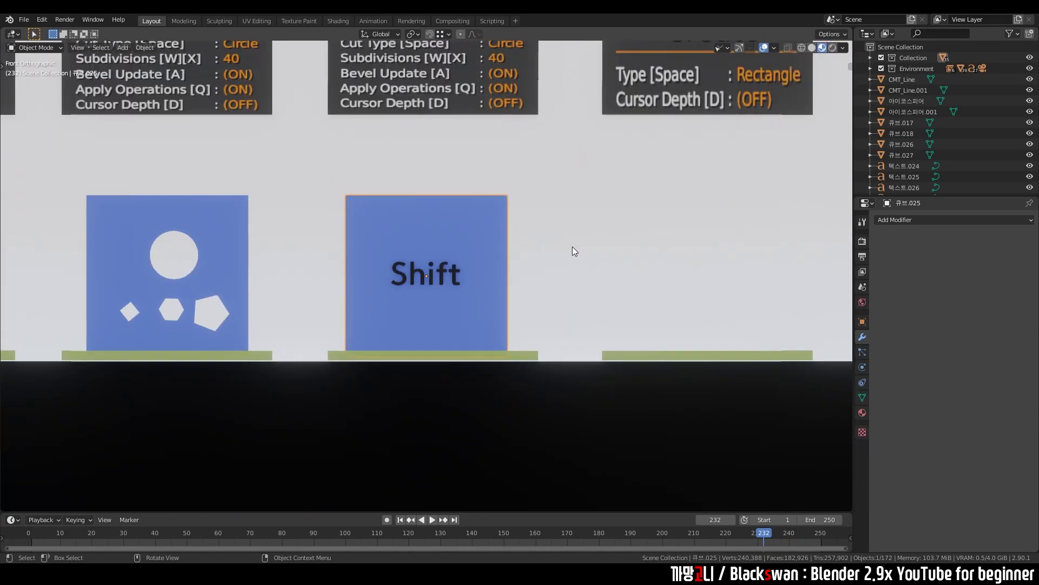
pyautogui.scroll(-2, 565, 280)
pyautogui.scroll(1, 566, 279)
pyautogui.keyDown('shift'); pyautogui.moveTo(565, 279); pyautogui.dragTo(570, 295, button='middle'); pyautogui.keyUp('shift')
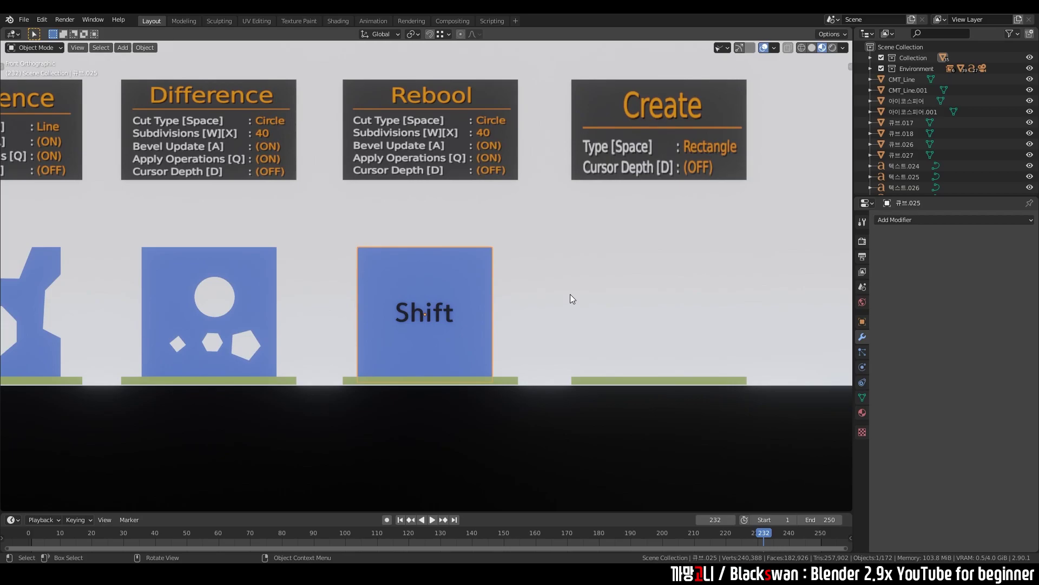
# Cut a six-sided Circle hole into the top-right corner, then undo it
pyautogui.hotkey('ctrl', 'shift', 'x')
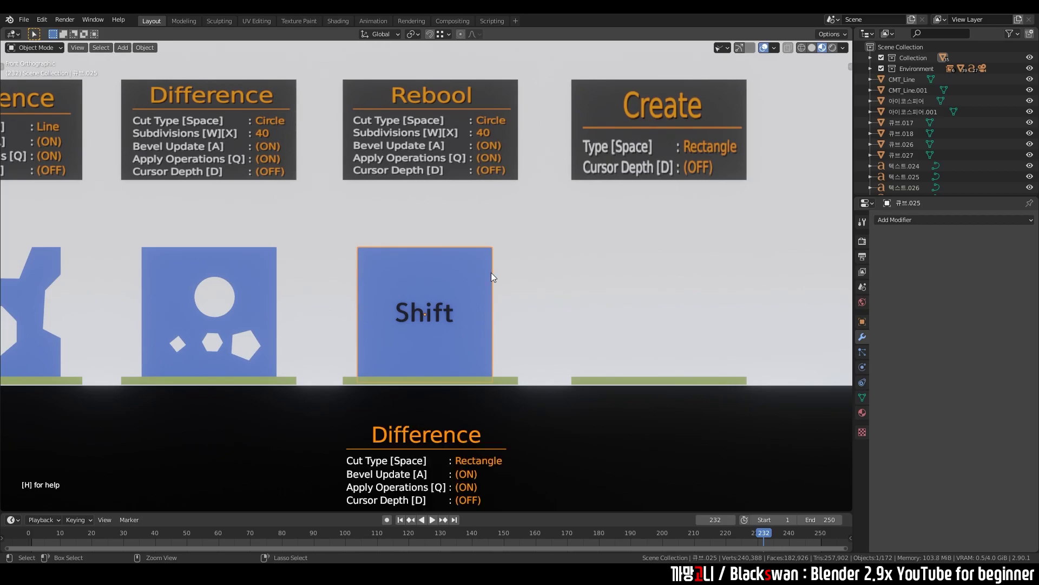
pyautogui.press('space')
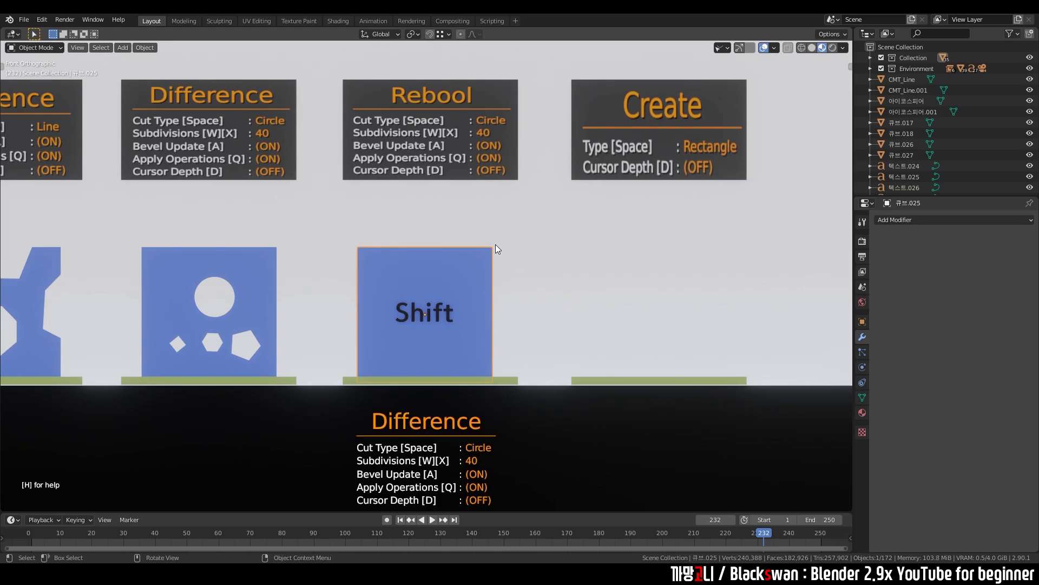
pyautogui.moveTo(491, 253); pyautogui.dragTo(536, 274)
pyautogui.press('x')
pyautogui.press('x')
pyautogui.press('x')
pyautogui.press('x')
pyautogui.press('x')
pyautogui.press('x')
pyautogui.press('x')
pyautogui.press('x')
pyautogui.press('x')
pyautogui.press('x')
pyautogui.moveTo(536, 273); pyautogui.dragTo(538, 264)
pyautogui.press('w')
pyautogui.press('w')
pyautogui.moveTo(537, 262)
pyautogui.mouseDown()
pyautogui.moveTo(540, 214)
pyautogui.moveTo(555, 219)
pyautogui.mouseUp()
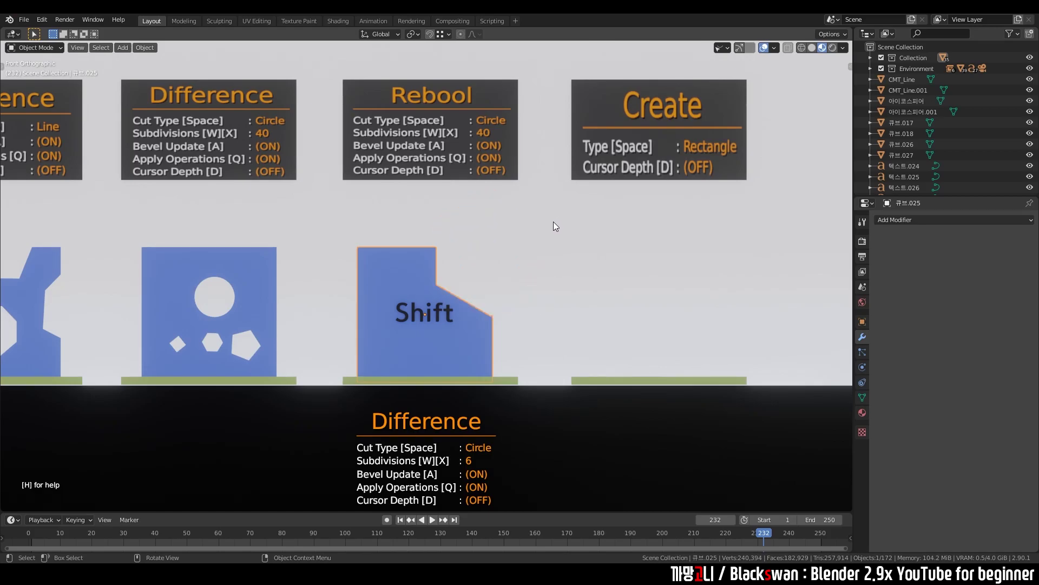
pyautogui.hotkey('ctrl', 'z')
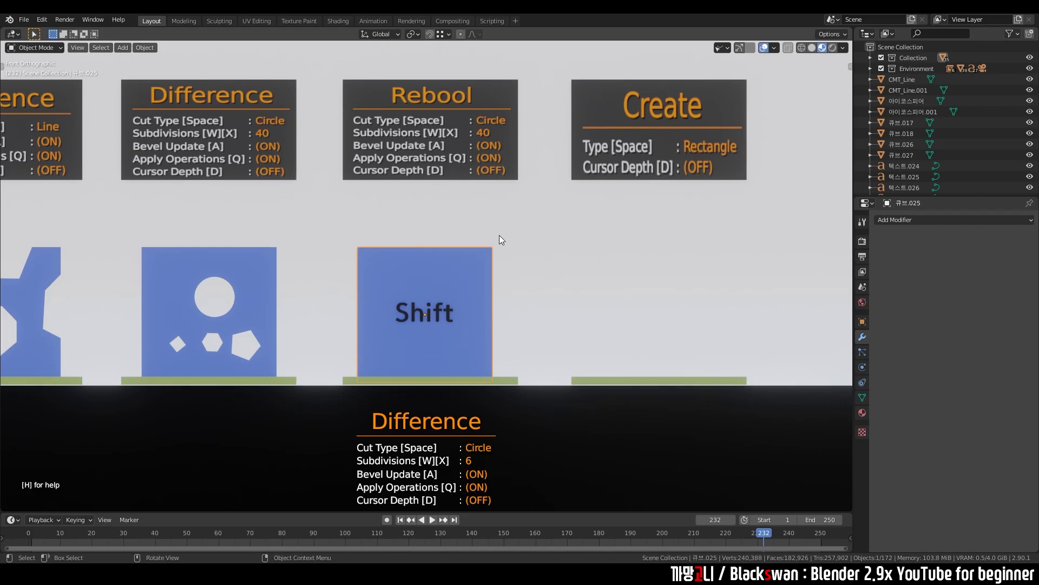
# Cut the Shift cube's top-right corner with a hexagon Rebool cut
pyautogui.moveTo(500, 235); pyautogui.dragTo(560, 207)
pyautogui.press('shift')
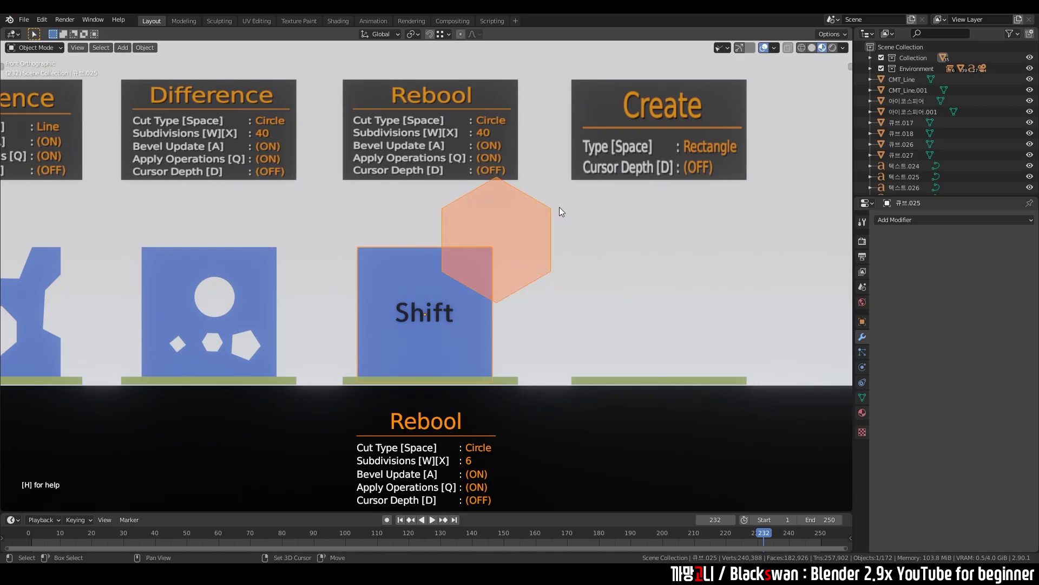
pyautogui.press('shift')
pyautogui.moveTo(560, 207); pyautogui.dragTo(559, 207)
pyautogui.moveTo(531, 233); pyautogui.dragTo(496, 272, button='middle')
# Lift the cut-off corner piece above the cube
pyautogui.click(475, 272)
pyautogui.press('g')
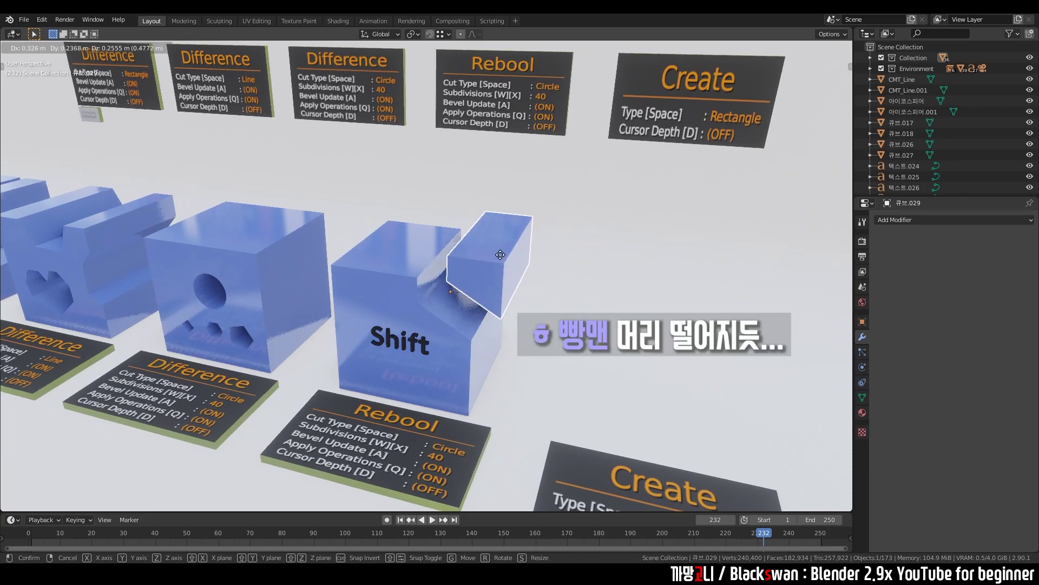
pyautogui.click(535, 262)
pyautogui.moveTo(536, 262)
pyautogui.mouseDown(button='middle')
pyautogui.moveTo(598, 245)
pyautogui.moveTo(566, 260)
pyautogui.moveTo(453, 269)
pyautogui.moveTo(421, 288)
pyautogui.mouseUp(button='middle')
pyautogui.click(413, 279)
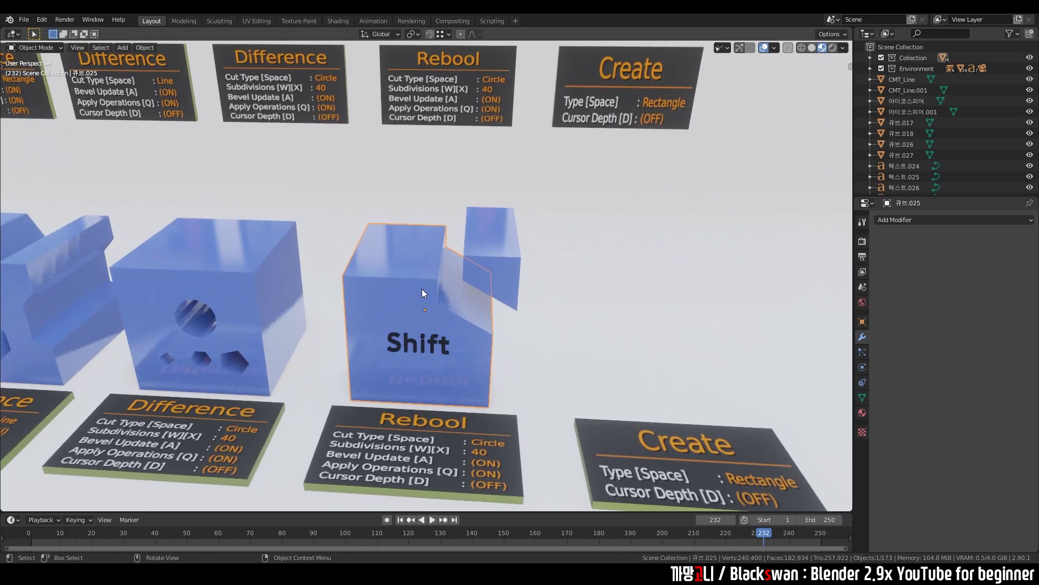
# From top view, draw a Carver rectangle cut across the Shift cube's right side
pyautogui.press('KP_1')
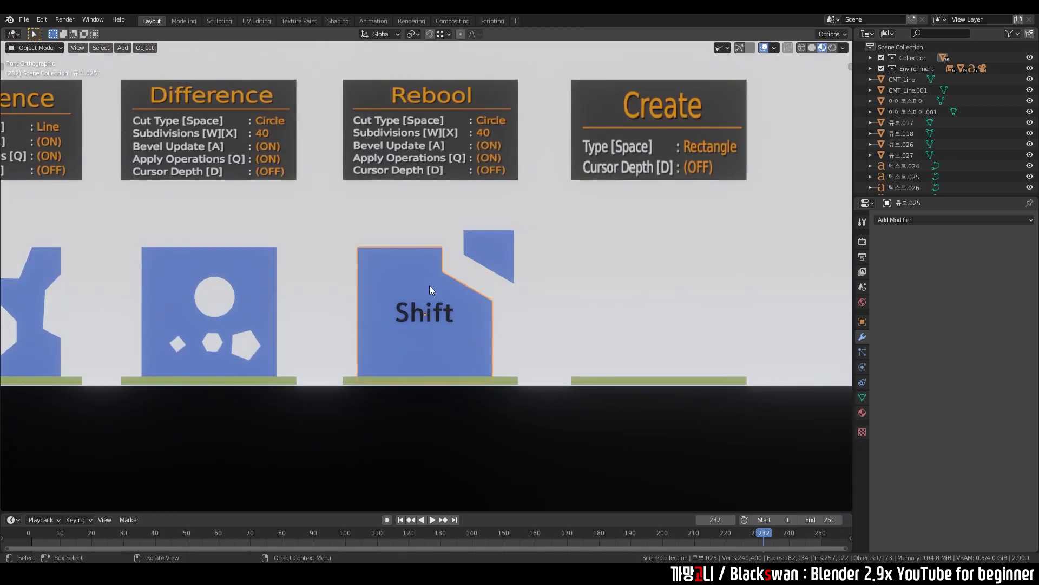
pyautogui.press('KP_7')
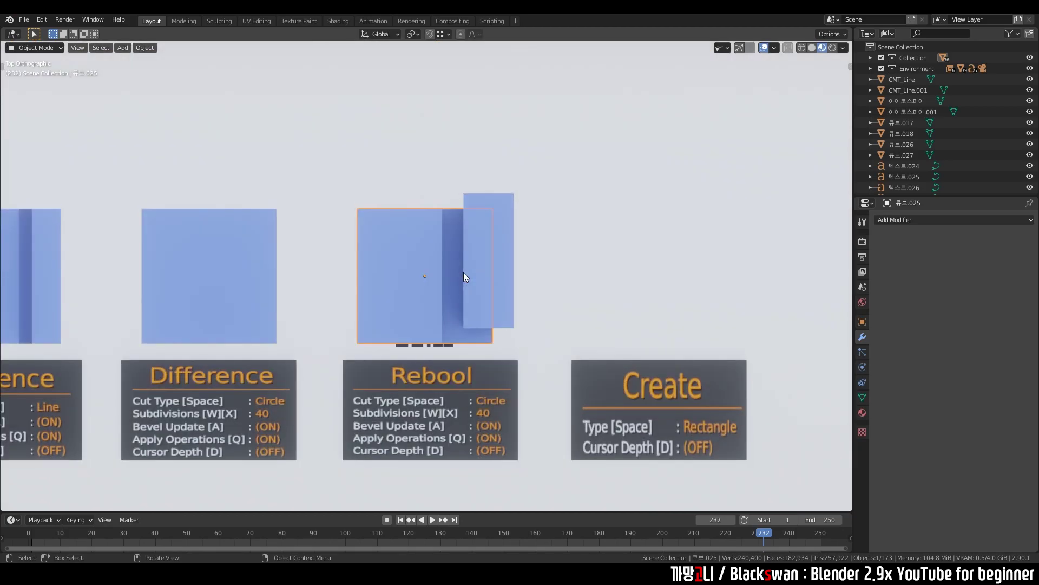
pyautogui.hotkey('ctrl', 'shift', 'x')
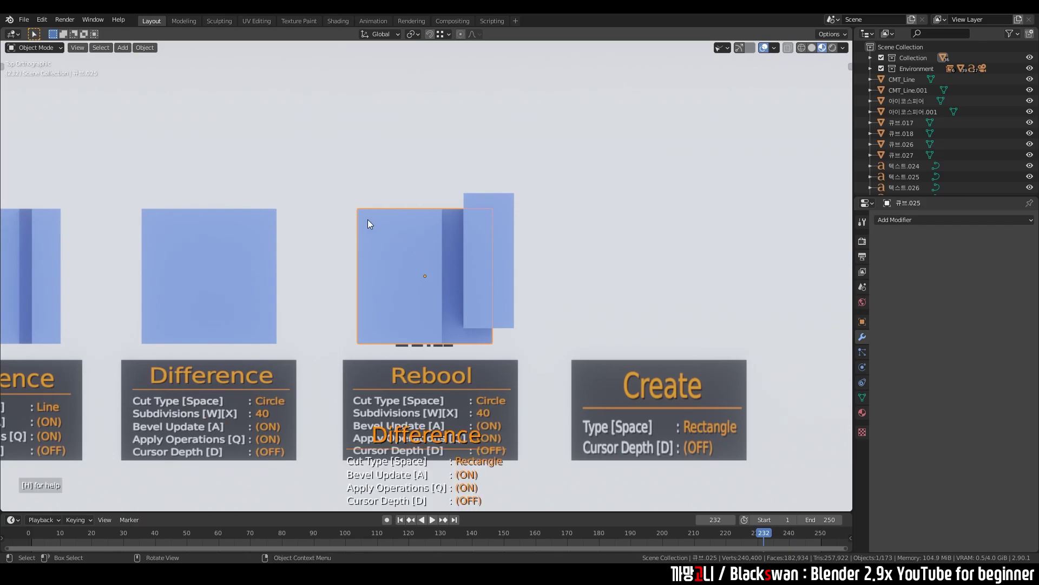
pyautogui.keyDown('ctrl'); pyautogui.moveTo(322, 177); pyautogui.dragTo(574, 260); pyautogui.keyUp('ctrl')
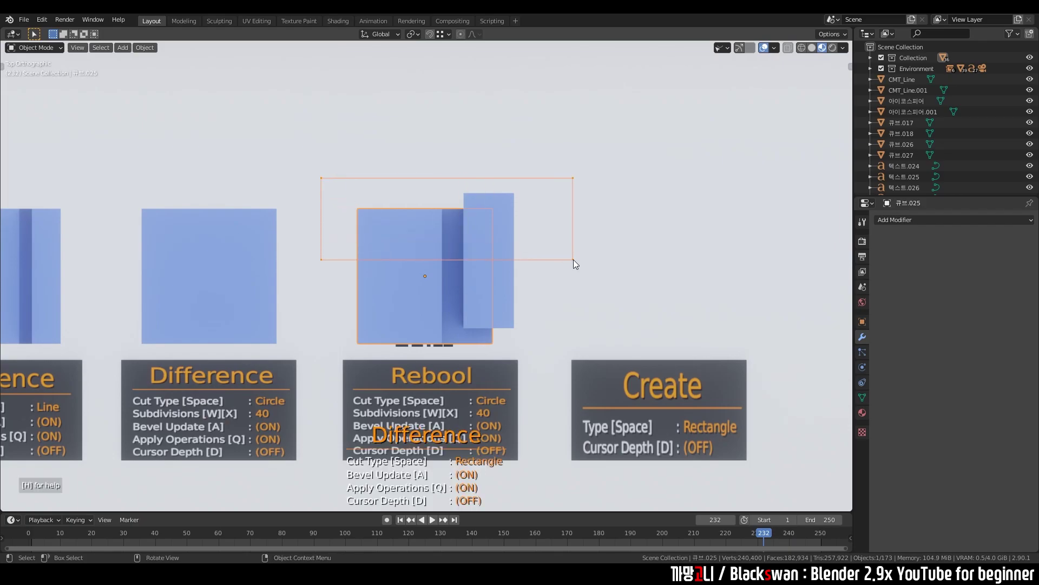
pyautogui.moveTo(454, 288); pyautogui.dragTo(514, 215, button='middle')
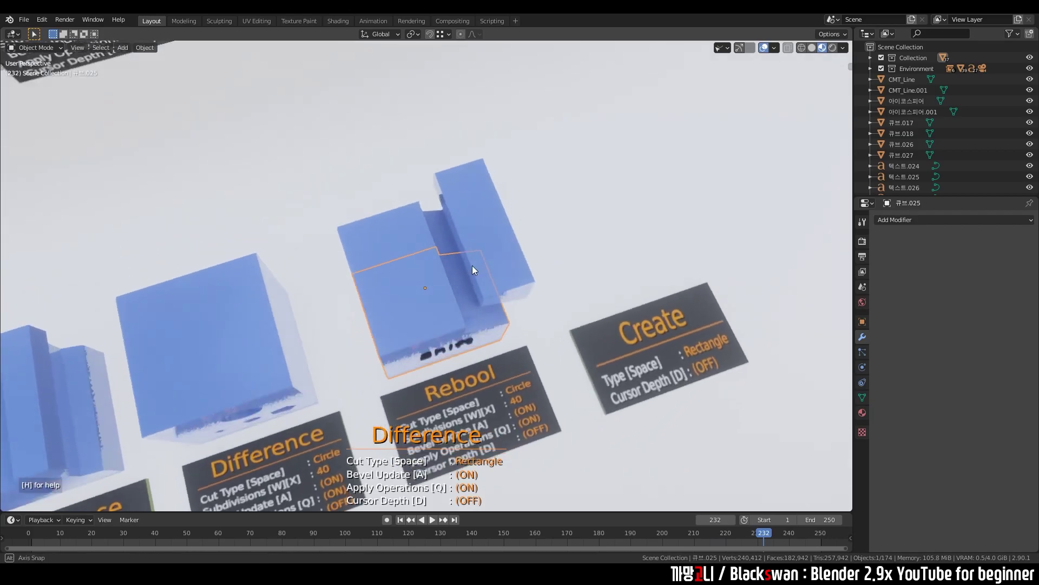
pyautogui.press('Escape')
# Move the cut-off corner piece to a new spot apart from the cube
pyautogui.click(360, 252)
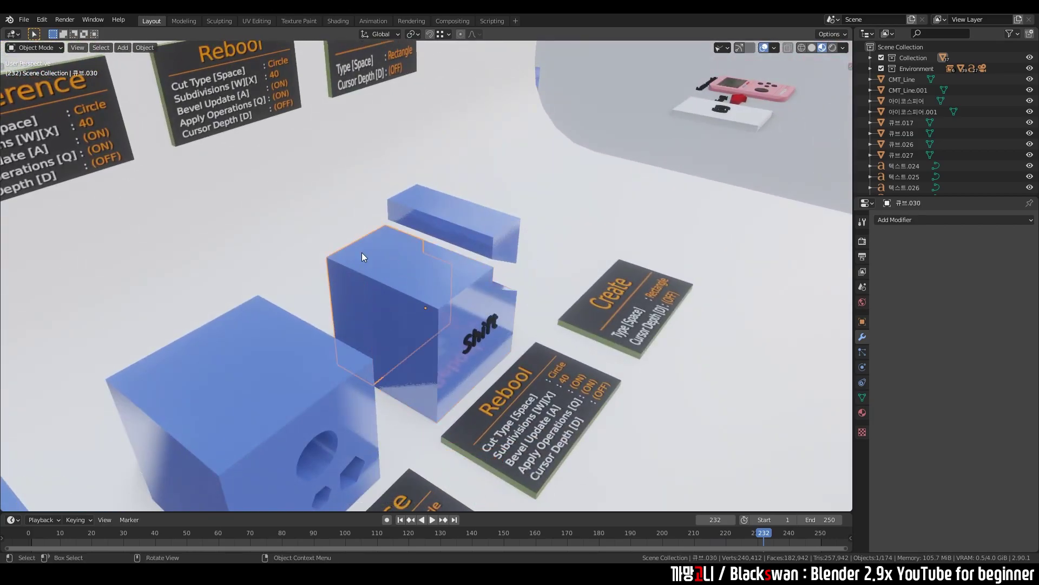
pyautogui.click(320, 225)
pyautogui.click(555, 253)
pyautogui.moveTo(554, 252)
pyautogui.mouseDown(button='middle')
pyautogui.moveTo(635, 269)
pyautogui.moveTo(544, 235)
pyautogui.moveTo(570, 218)
pyautogui.moveTo(580, 230)
pyautogui.moveTo(515, 278)
pyautogui.mouseUp(button='middle')
pyautogui.click(583, 324)
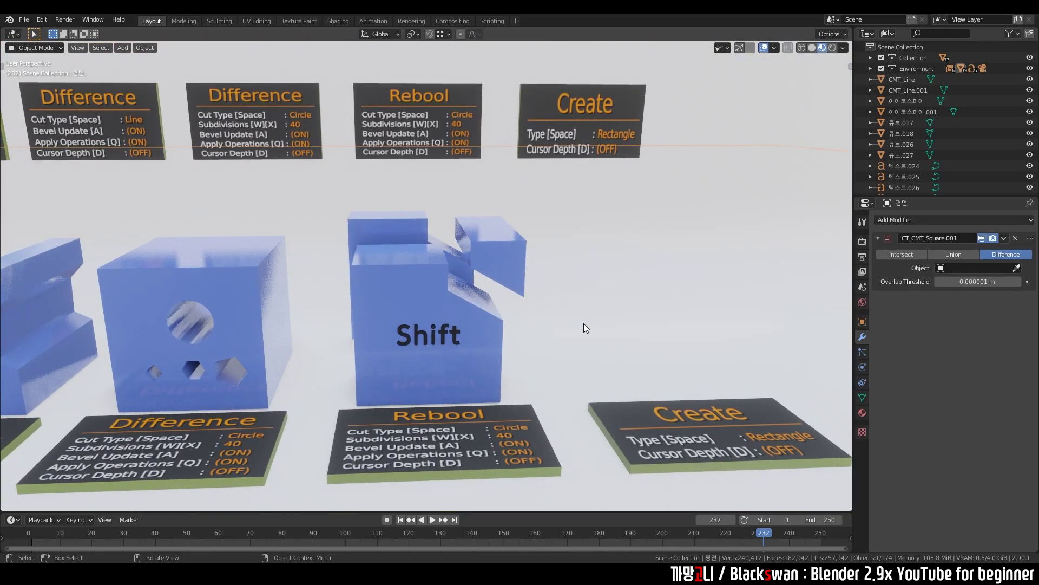
pyautogui.moveTo(649, 320)
pyautogui.mouseDown(button='middle')
pyautogui.moveTo(428, 298)
pyautogui.moveTo(464, 332)
pyautogui.mouseUp(button='middle')
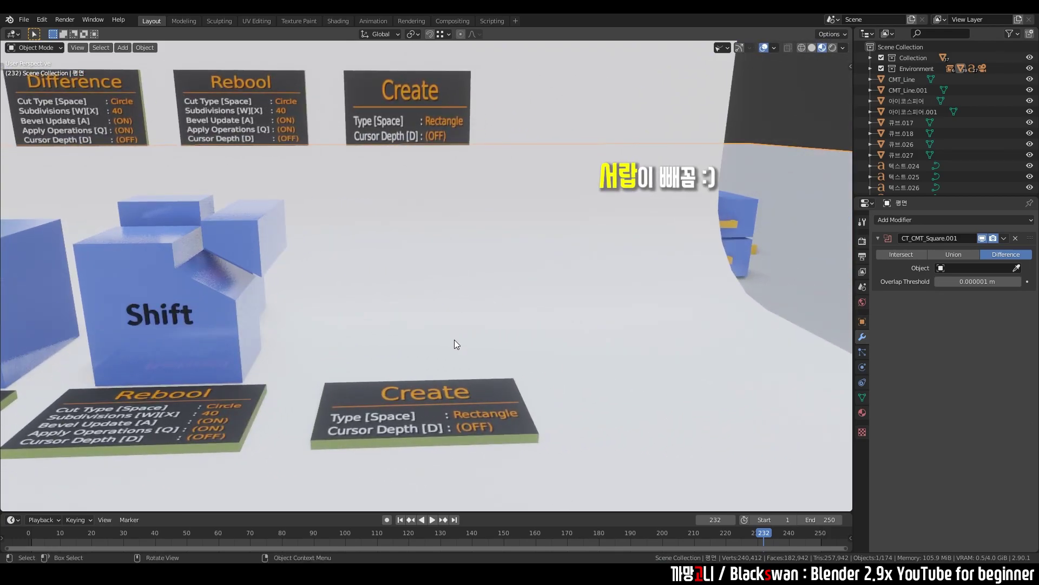
pyautogui.hotkey('alt', 'a')
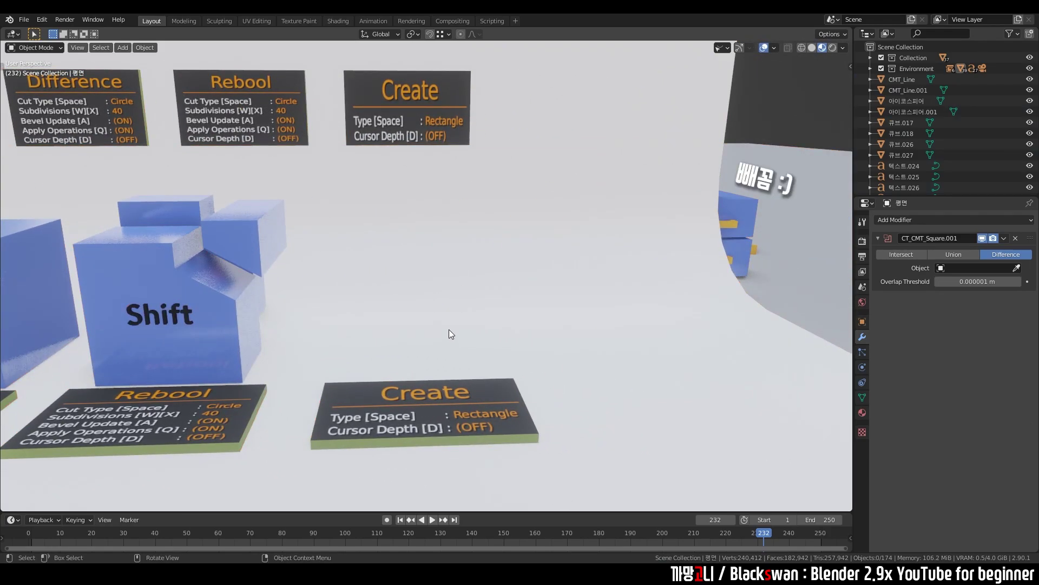
pyautogui.hotkey('ctrl', 'shift', 'x')
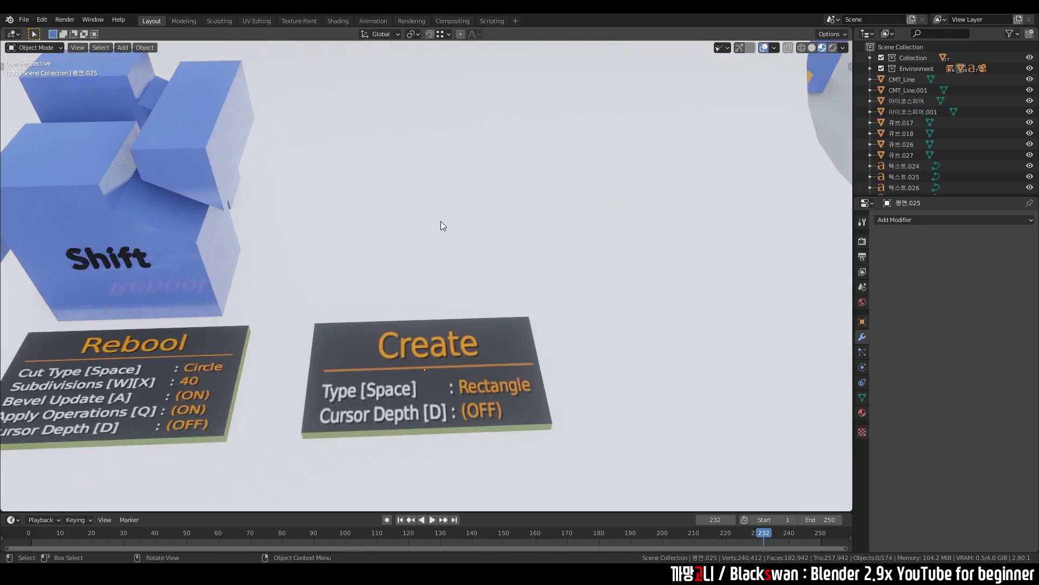
pyautogui.press('ctrl')
pyautogui.hotkey('ctrl', 'shift', 'x')
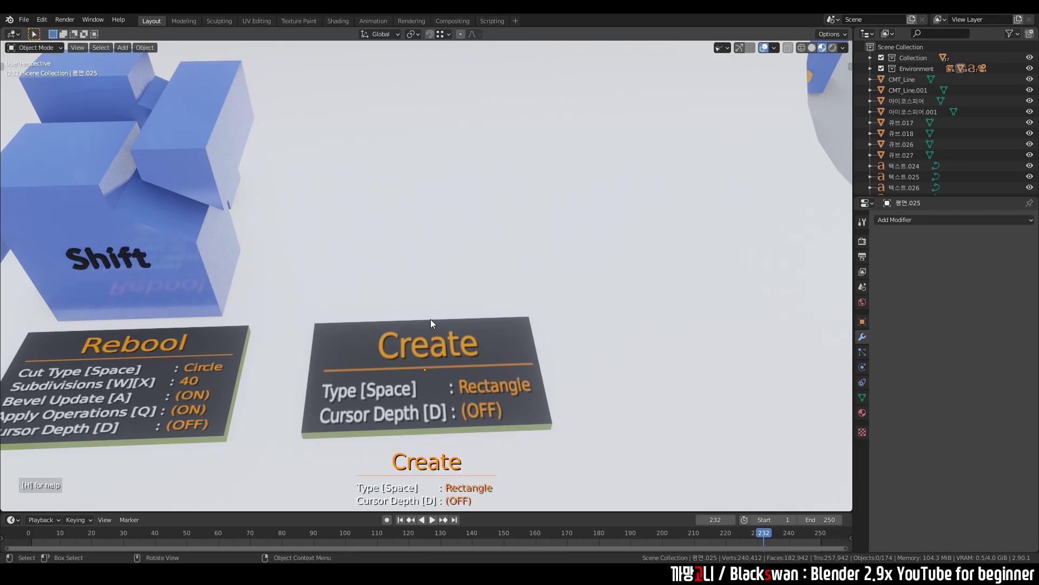
pyautogui.moveTo(465, 366); pyautogui.dragTo(690, 419)
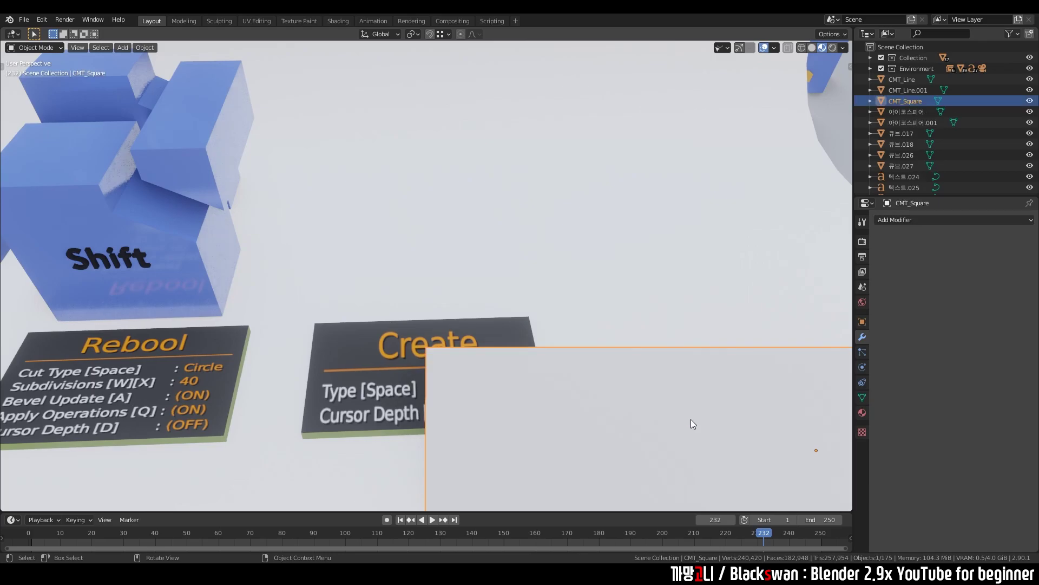
pyautogui.moveTo(691, 419)
pyautogui.mouseDown(button='middle')
pyautogui.moveTo(591, 383)
pyautogui.moveTo(674, 337)
pyautogui.moveTo(618, 370)
pyautogui.moveTo(499, 278)
pyautogui.mouseUp(button='middle')
pyautogui.hotkey('ctrl', 'shift', 'x')
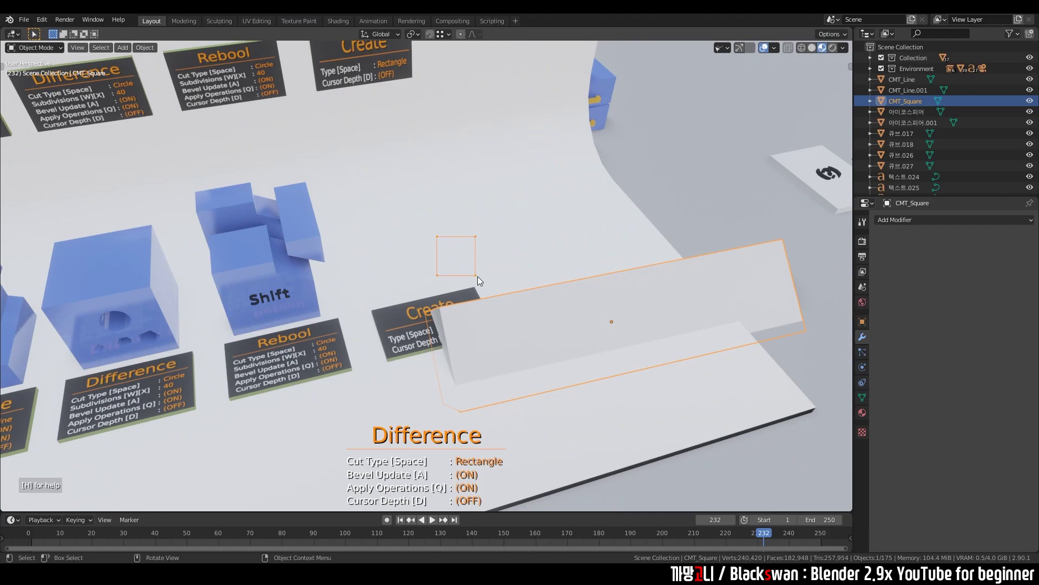
pyautogui.press('Escape')
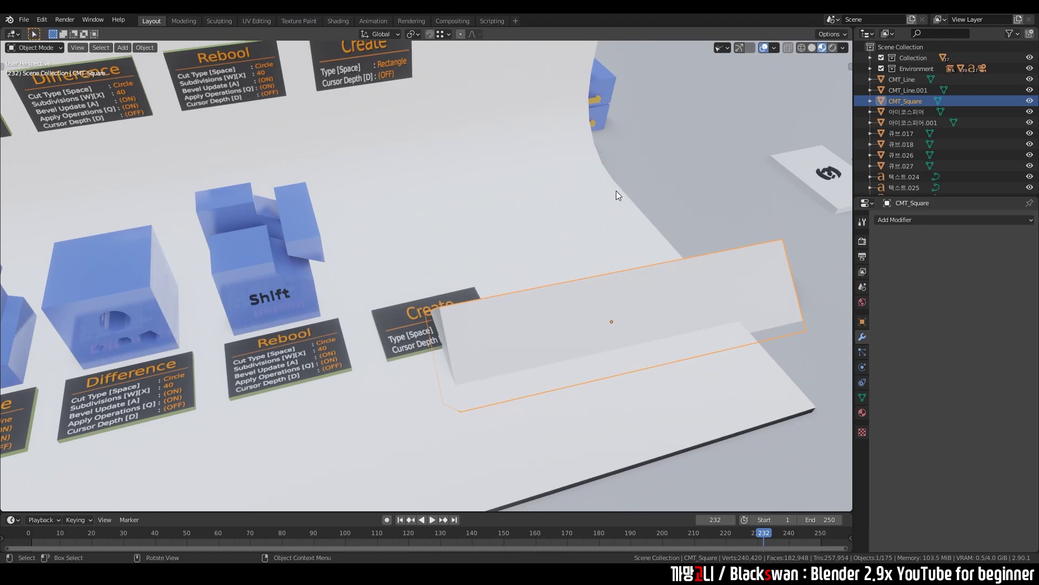
pyautogui.hotkey('alt', 'a')
pyautogui.hotkey('ctrl', 'shift', 'x')
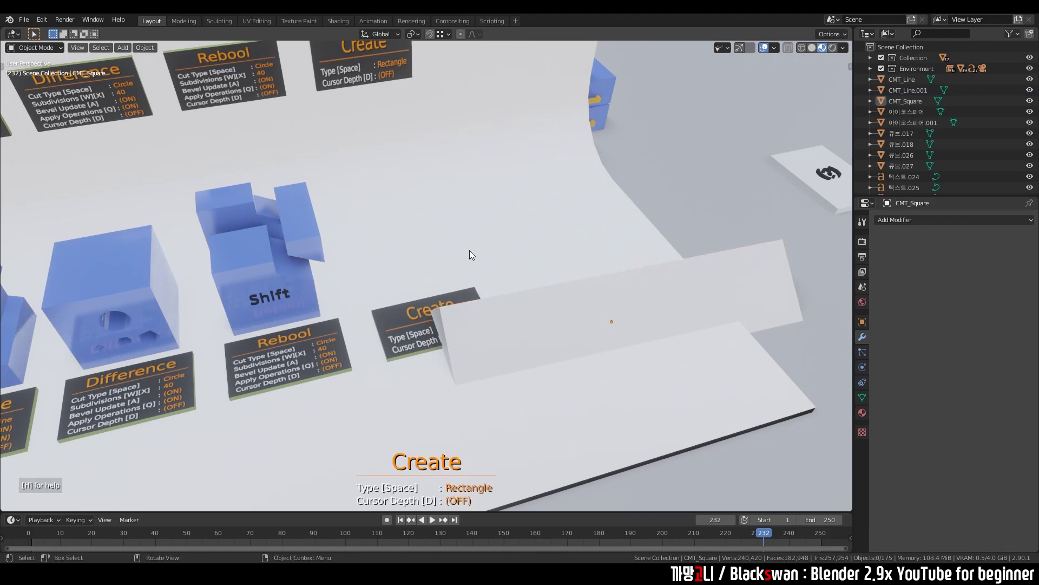
pyautogui.moveTo(505, 293); pyautogui.dragTo(492, 327)
pyautogui.moveTo(542, 311)
pyautogui.mouseDown(button='middle')
pyautogui.moveTo(641, 275)
pyautogui.moveTo(555, 314)
pyautogui.mouseUp(button='middle')
pyautogui.press('Delete')
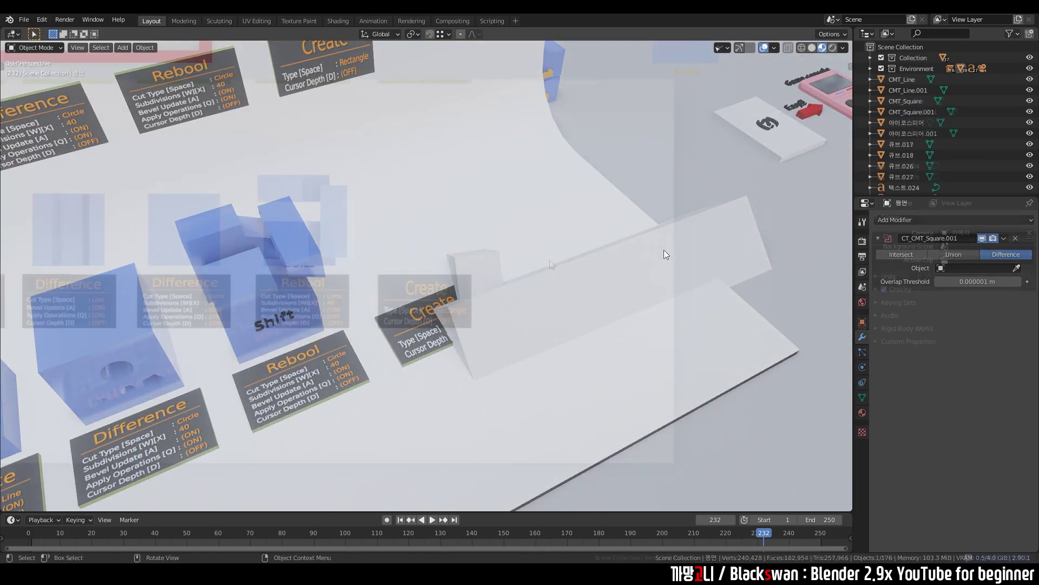
pyautogui.press('KP_7')
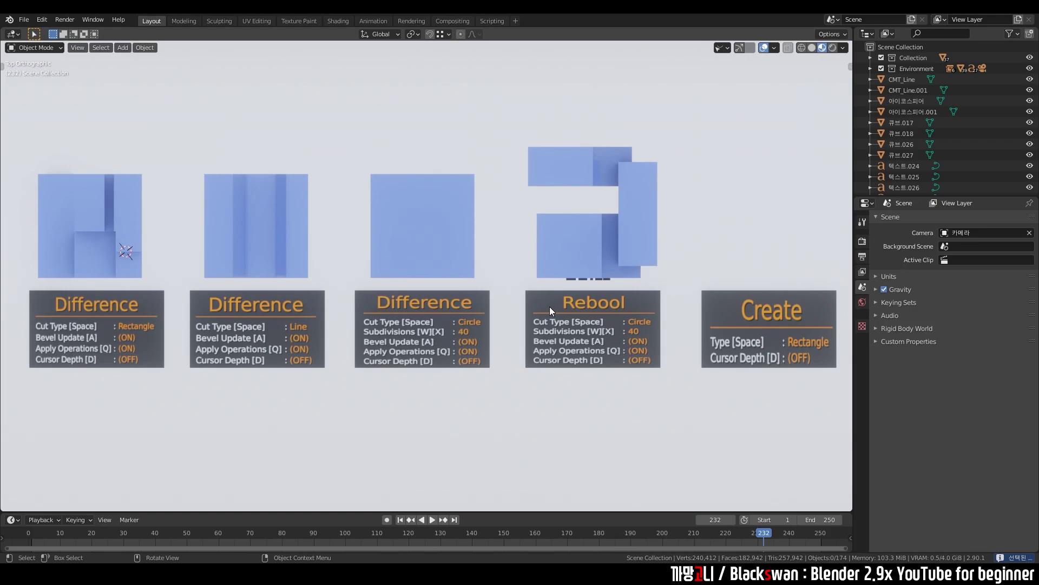
# Frame the blank paper and pink game console from above, then tilt for depth
pyautogui.scroll(-1, 542, 308)
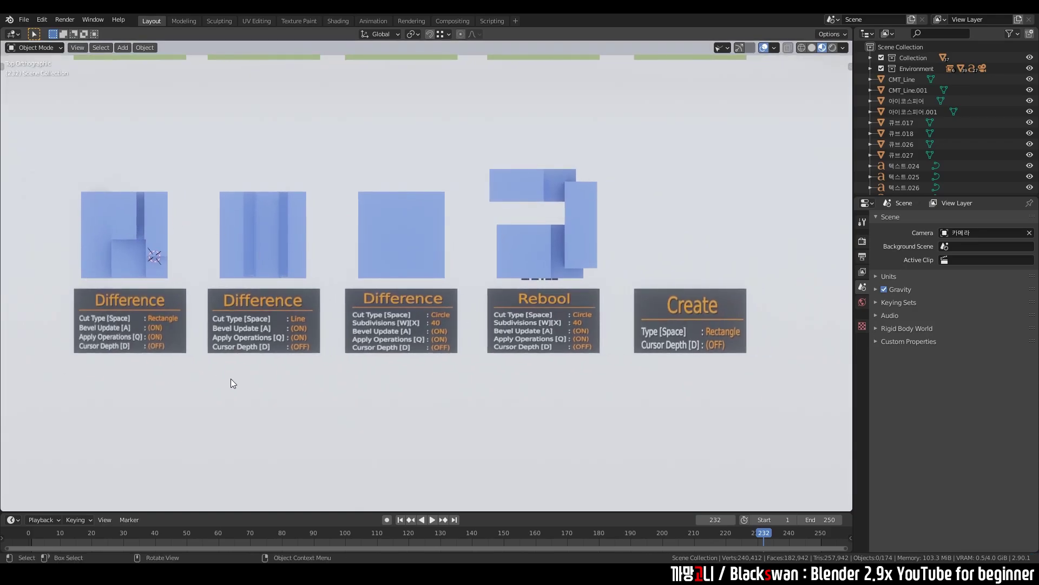
pyautogui.moveTo(485, 410); pyautogui.dragTo(484, 320, button='middle')
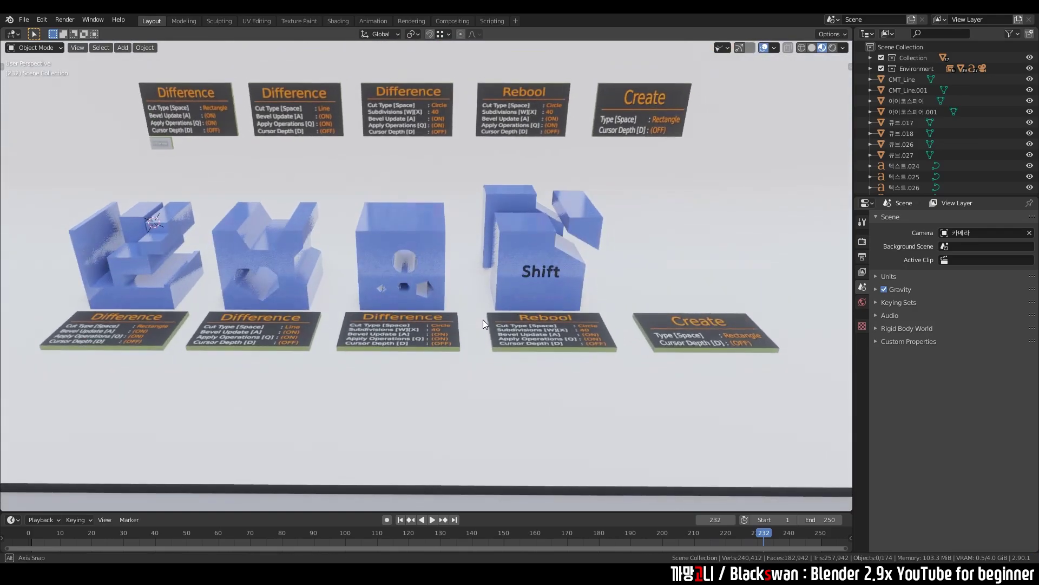
pyautogui.moveTo(723, 291)
pyautogui.mouseDown(button='middle')
pyautogui.moveTo(454, 314)
pyautogui.moveTo(344, 350)
pyautogui.mouseUp(button='middle')
pyautogui.click(342, 352)
pyautogui.press('KP_7')
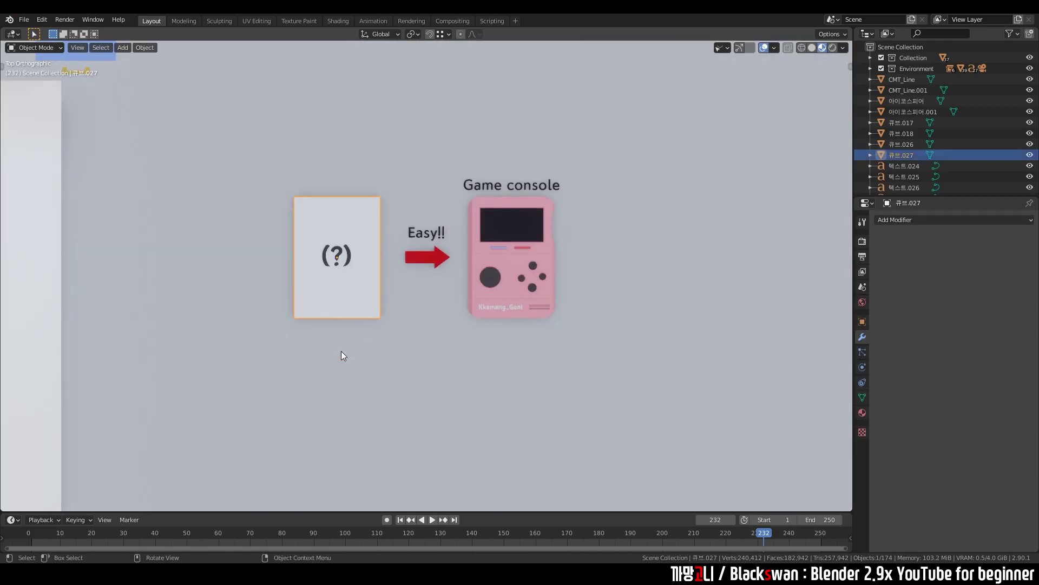
pyautogui.scroll(2, 341, 354)
pyautogui.scroll(2, 417, 339)
pyautogui.scroll(1, 418, 341)
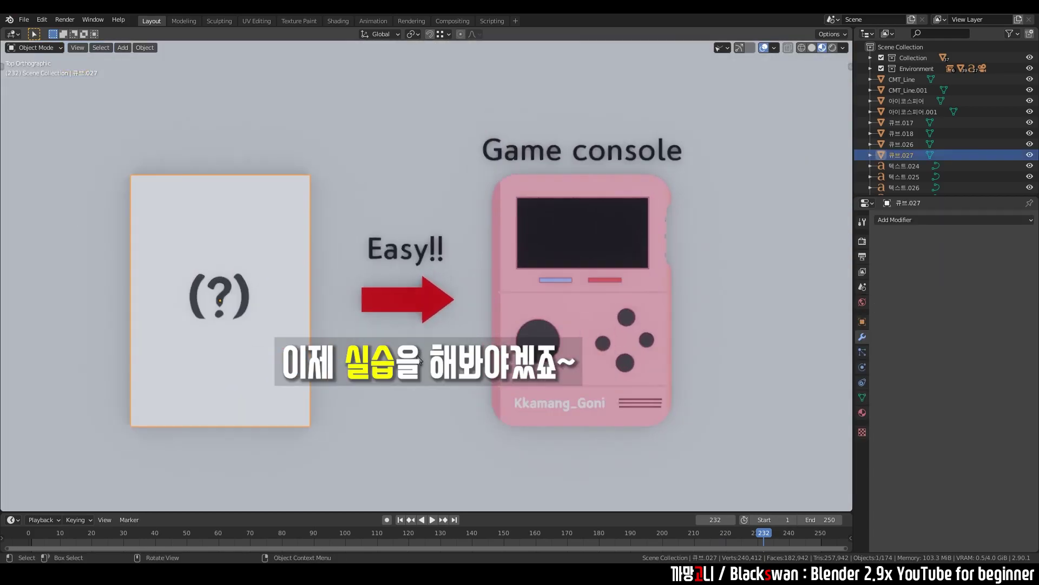
pyautogui.scroll(1, 423, 352)
pyautogui.scroll(1, 424, 355)
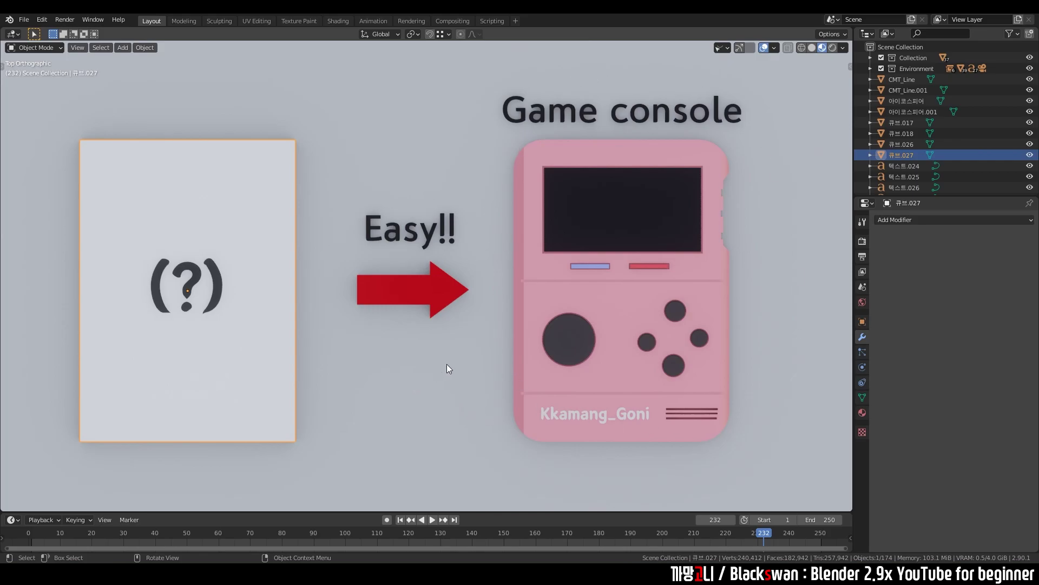
pyautogui.moveTo(434, 391)
pyautogui.mouseDown(button='middle')
pyautogui.moveTo(446, 357)
pyautogui.moveTo(484, 368)
pyautogui.mouseUp(button='middle')
pyautogui.click(599, 427)
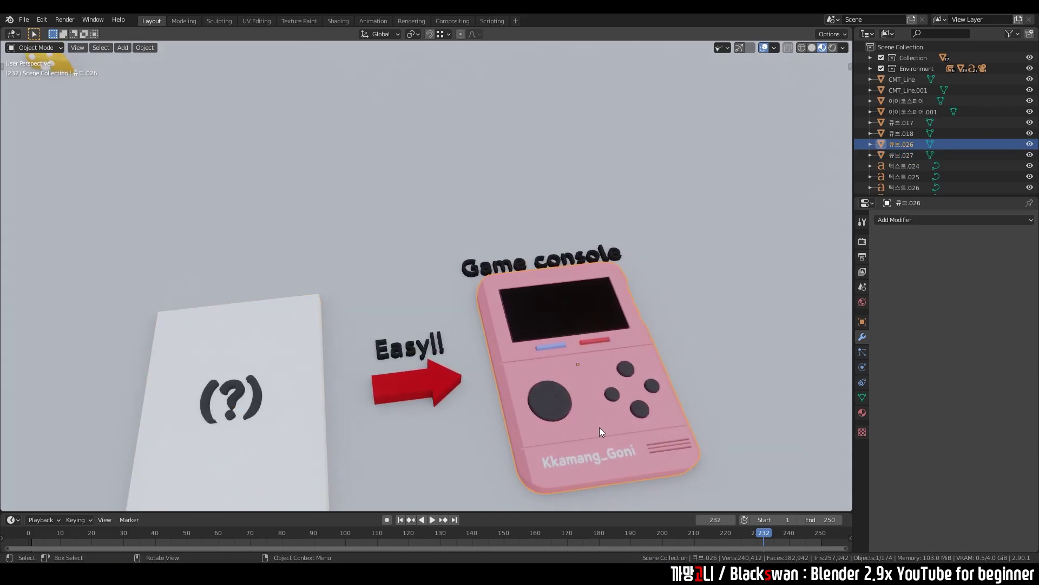
pyautogui.press('KP_Decimal')
pyautogui.moveTo(499, 397); pyautogui.dragTo(530, 390, button='middle')
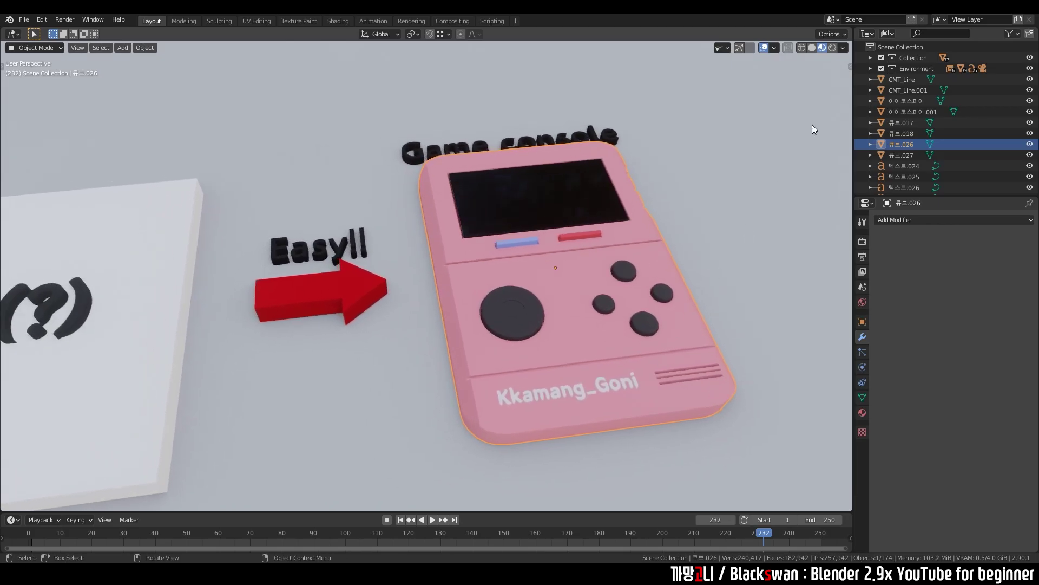
pyautogui.click(832, 49)
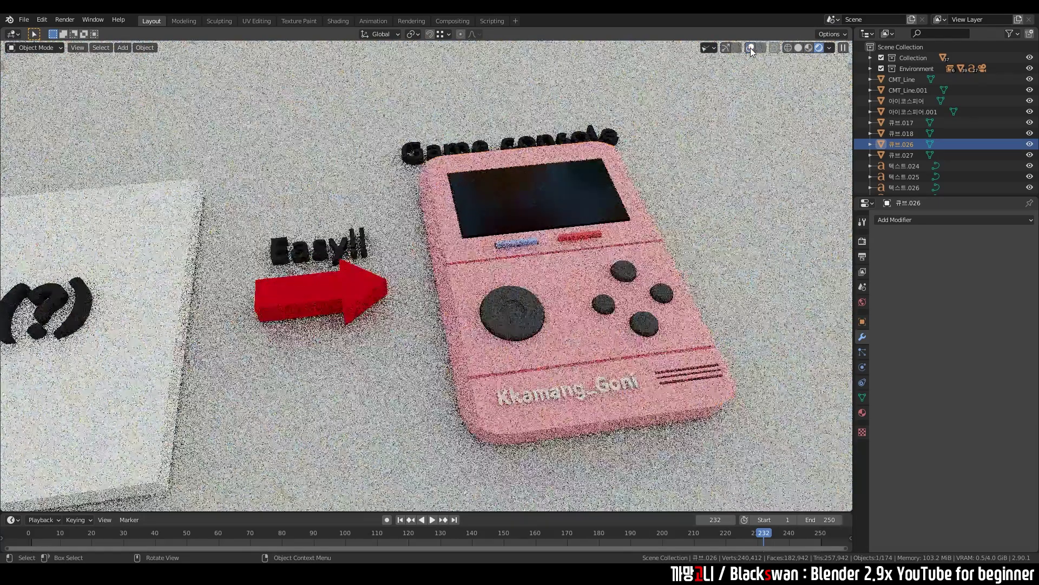
pyautogui.moveTo(723, 201)
pyautogui.mouseDown(button='middle')
pyautogui.moveTo(744, 177)
pyautogui.moveTo(635, 215)
pyautogui.moveTo(670, 218)
pyautogui.moveTo(682, 241)
pyautogui.moveTo(657, 245)
pyautogui.mouseUp(button='middle')
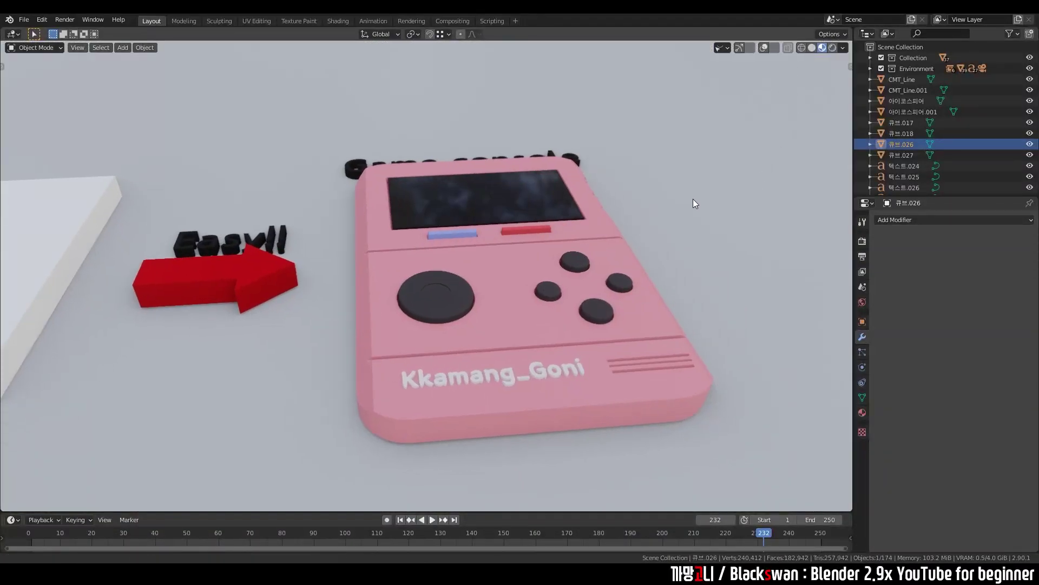
pyautogui.moveTo(693, 200)
pyautogui.mouseDown(button='middle')
pyautogui.moveTo(416, 203)
pyautogui.moveTo(654, 204)
pyautogui.moveTo(588, 263)
pyautogui.mouseUp(button='middle')
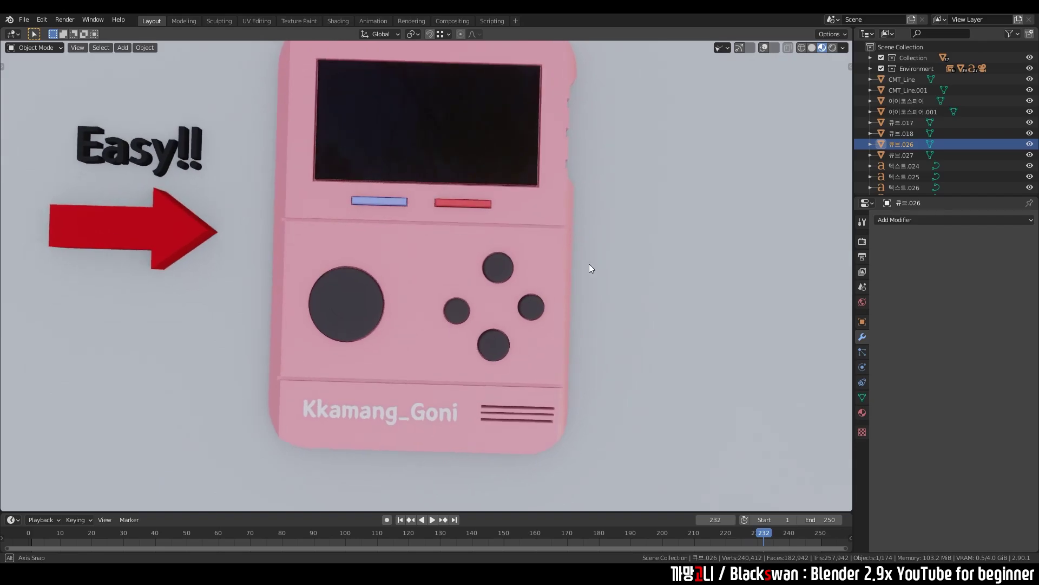
pyautogui.scroll(-2, 588, 263)
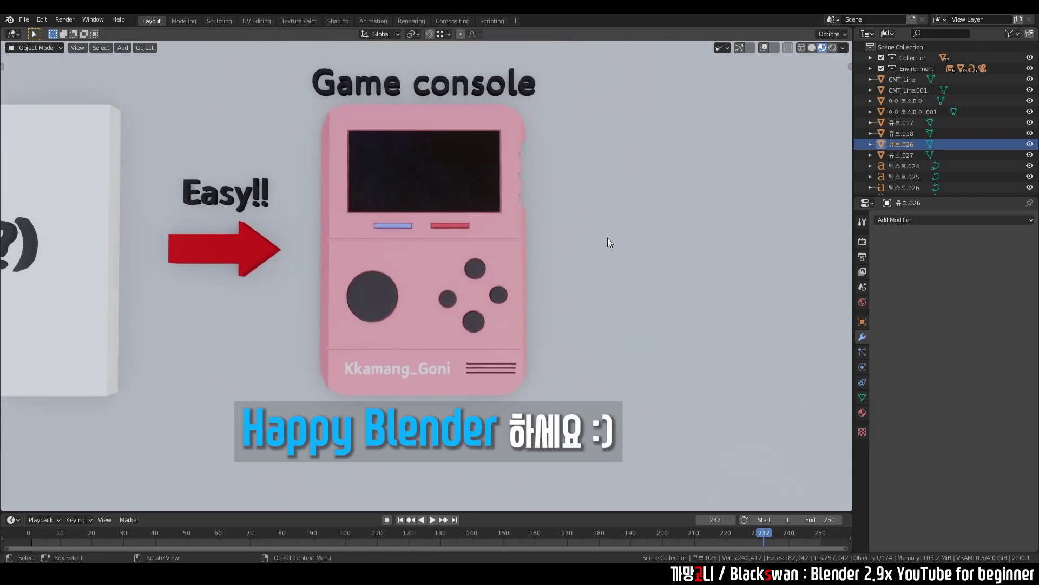
pyautogui.keyDown('shift'); pyautogui.moveTo(527, 256); pyautogui.dragTo(686, 294, button='middle'); pyautogui.keyUp('shift')
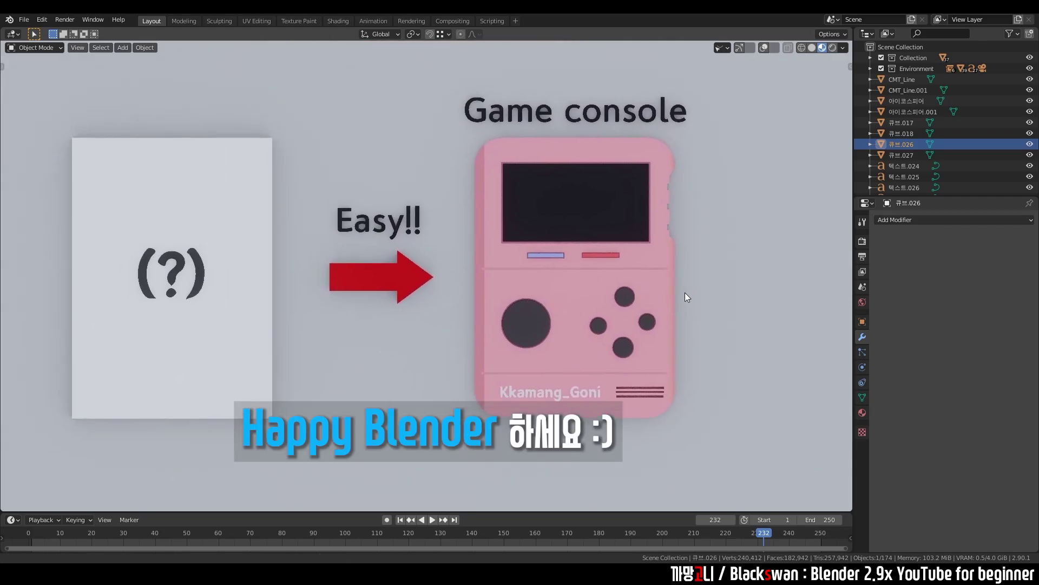